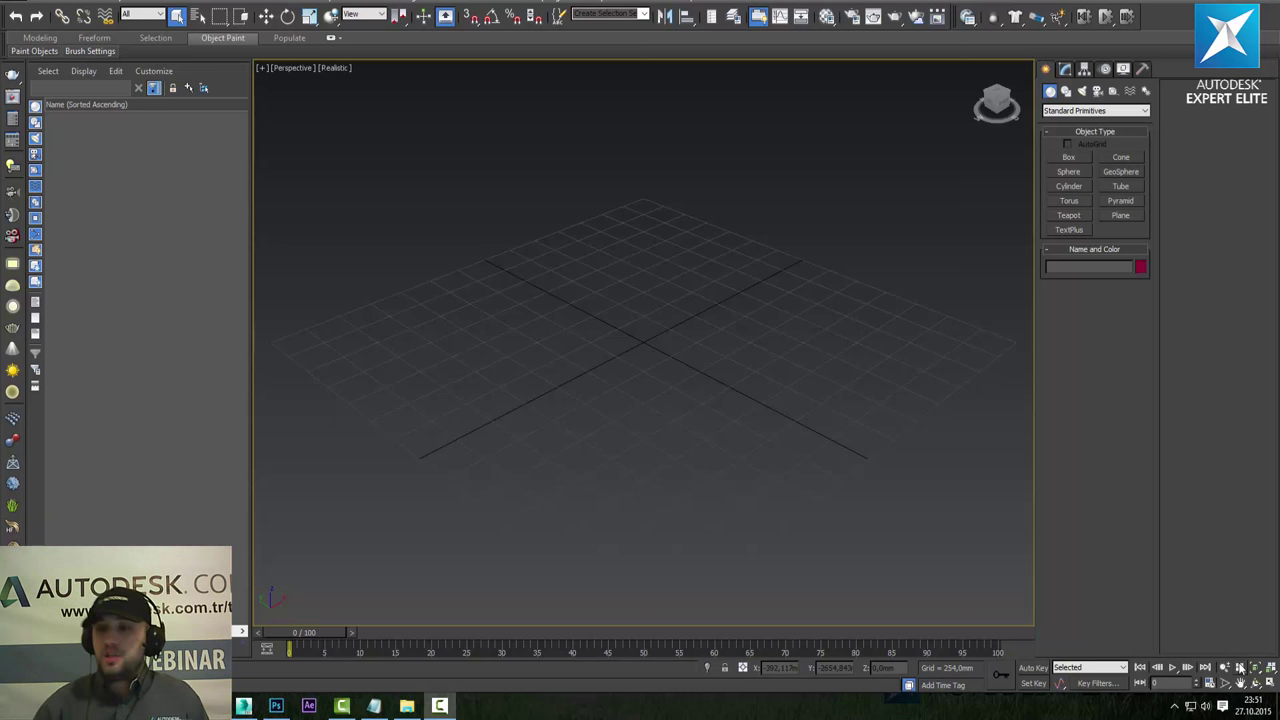
Create a large ground plane in the Perspective viewport.
click(1120, 215)
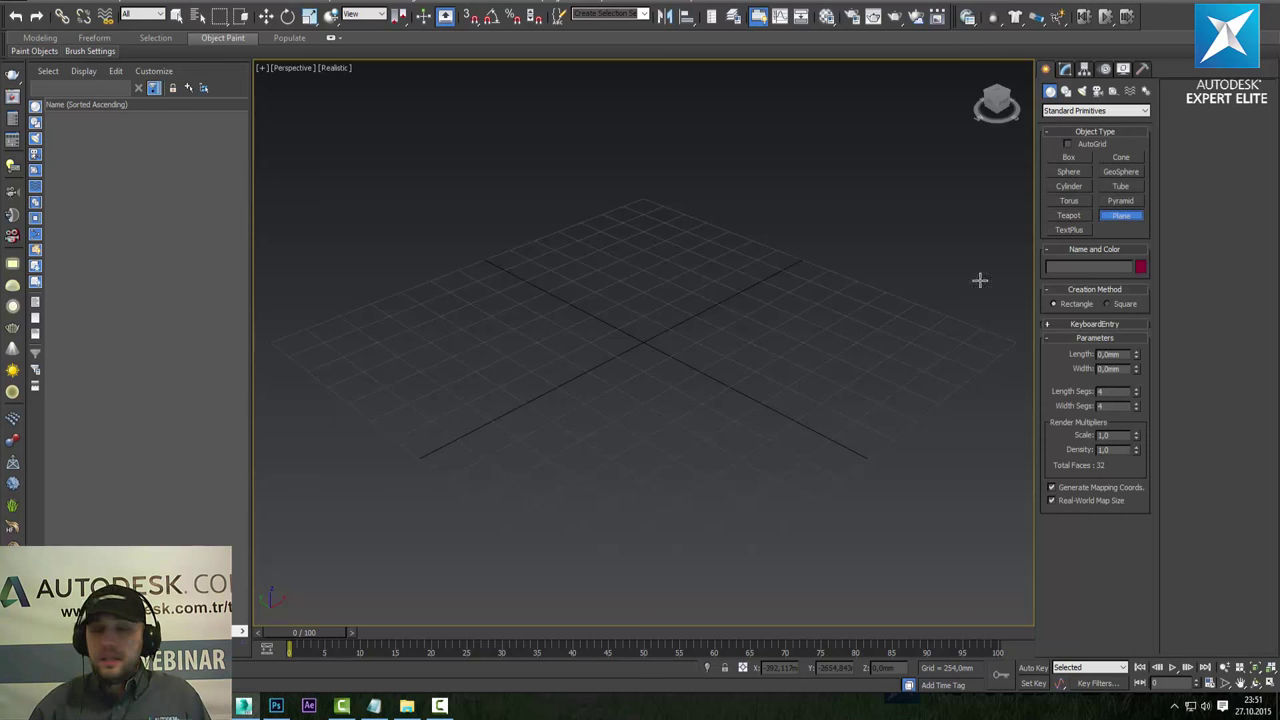
scroll(720, 297, down, 5)
drag(698, 238, 686, 516)
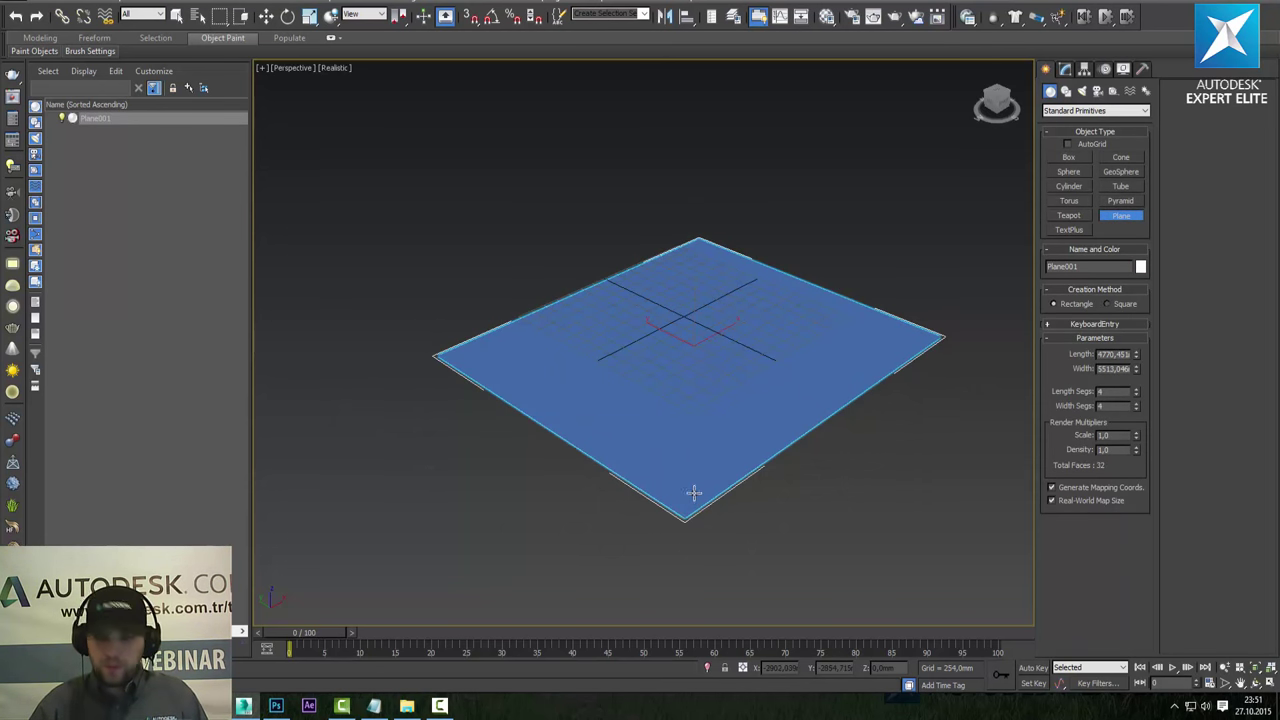
key(w)
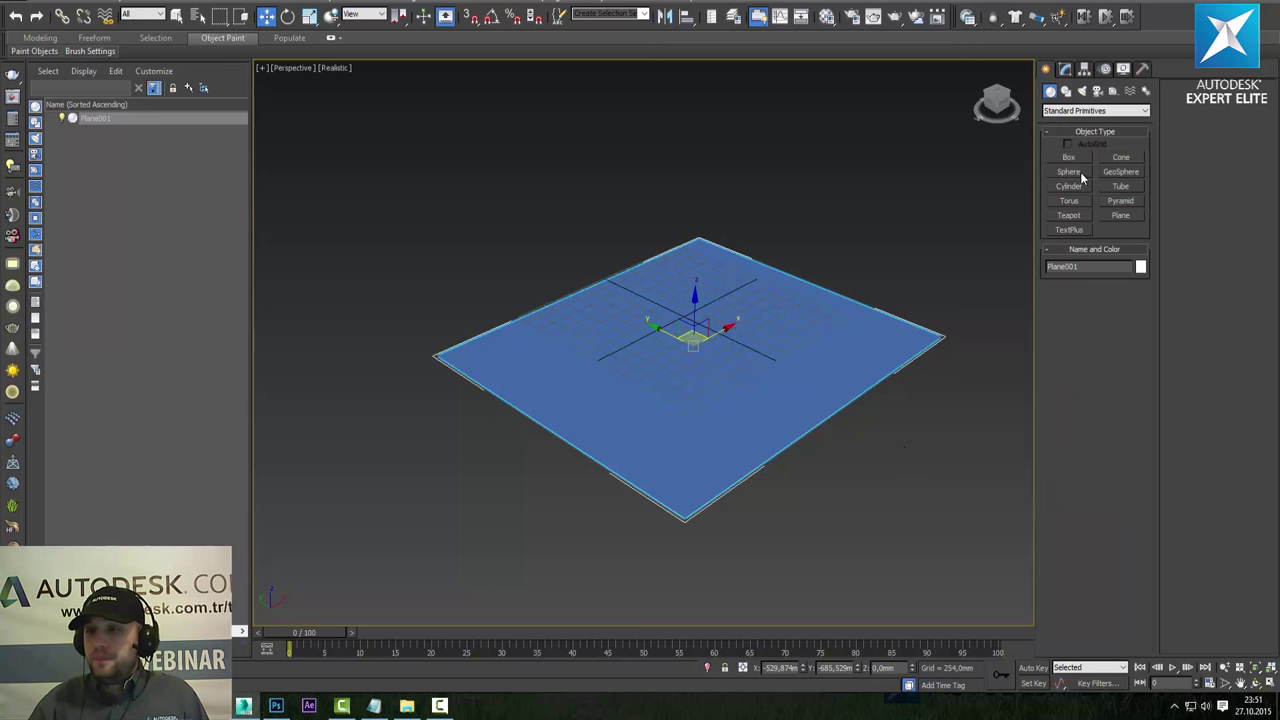
Add a small sphere at the centre of the plane and switch to four viewports.
click(1078, 172)
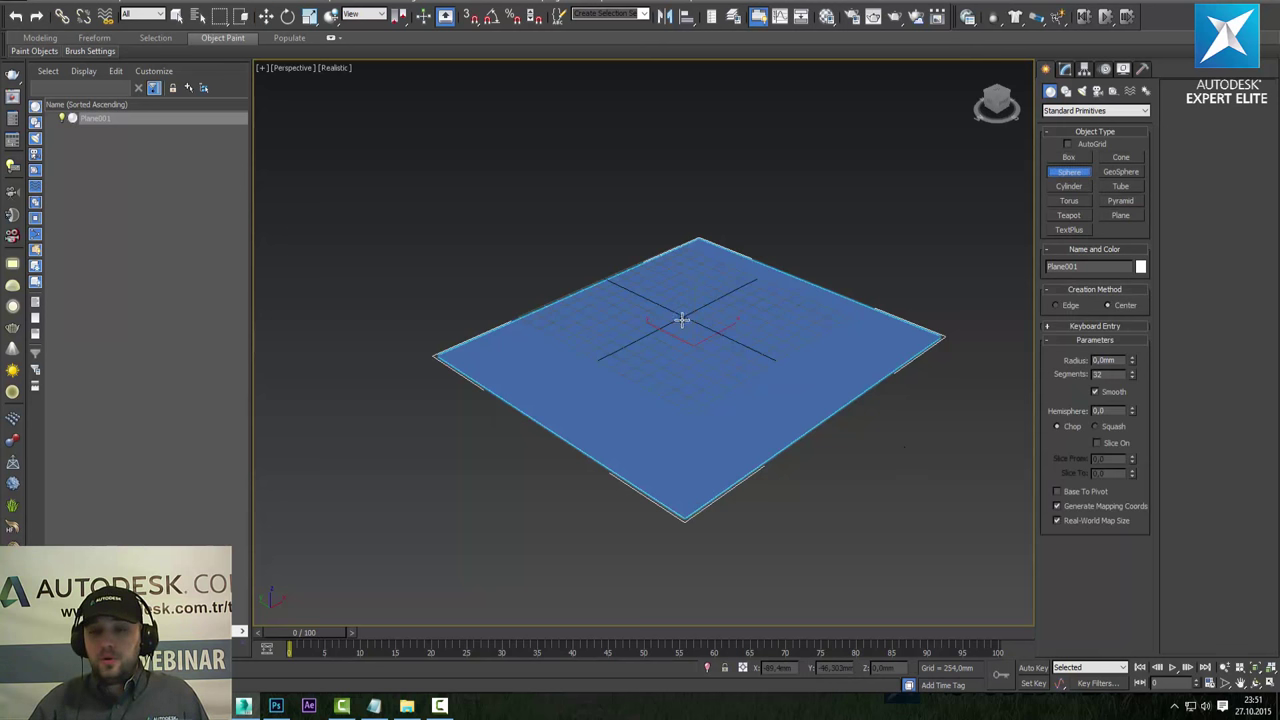
drag(683, 322, 692, 336)
key(w)
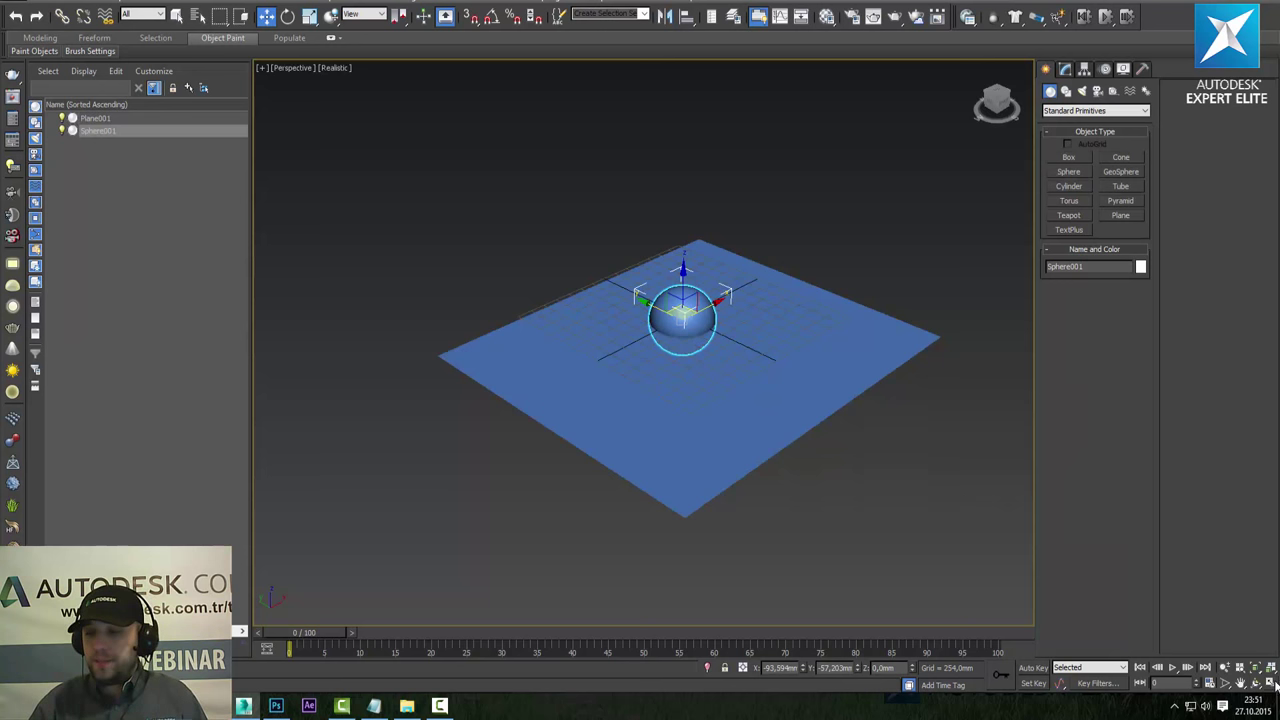
key(alt+w)
Make the Front view active in wireframe, framed on the sphere and maximized.
right_click(914, 291)
scroll(881, 203, up, 3)
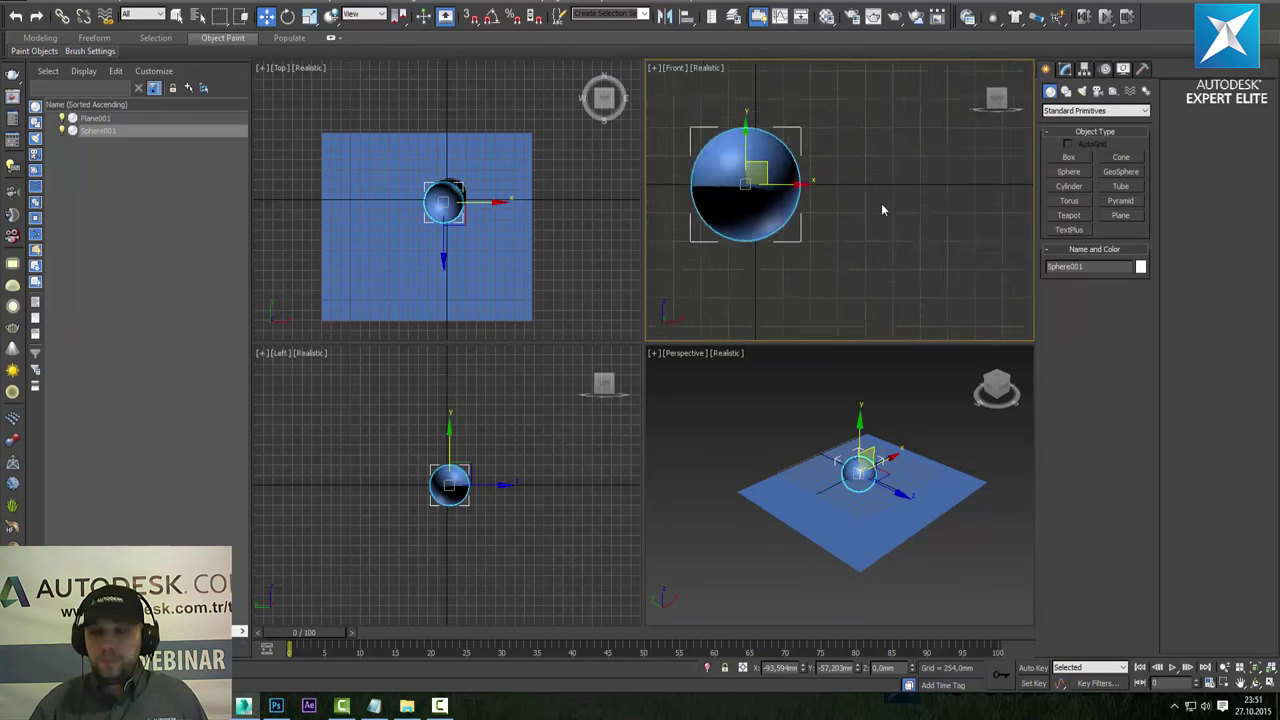
scroll(881, 203, up, 2)
key(F3)
key(z)
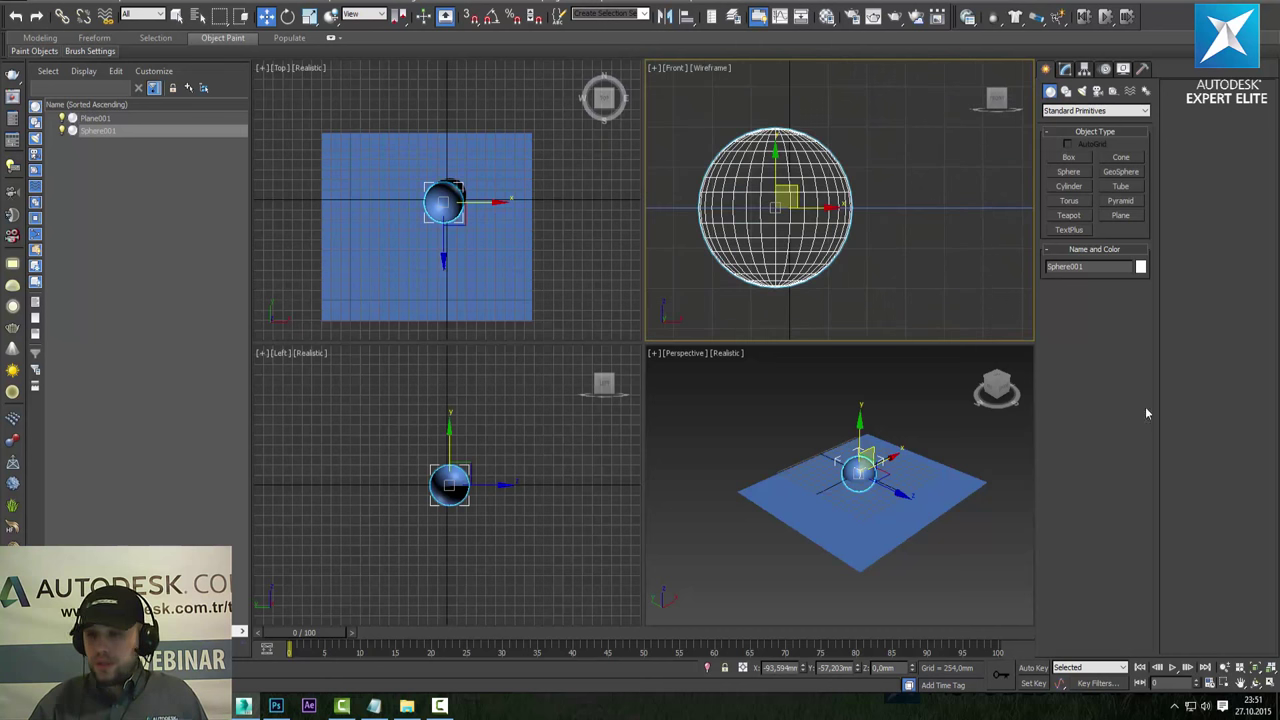
key(alt+w)
Centre the view and raise the sphere so it rests on top of the plane.
mouse_move(702, 398)
middle_down()
mouse_move(860, 417)
mouse_move(891, 400)
middle_up()
scroll(891, 400, down, 5)
scroll(880, 395, down, 1)
middle_drag(810, 428, 676, 452)
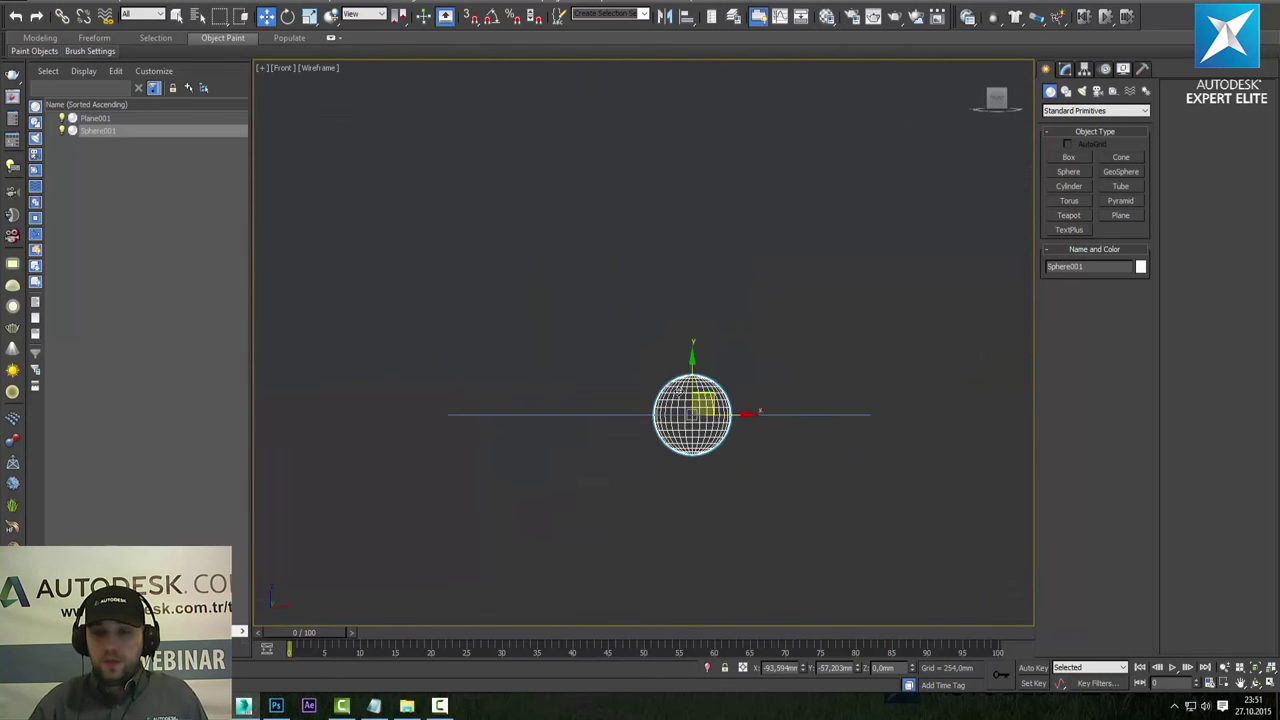
drag(690, 368, 697, 326)
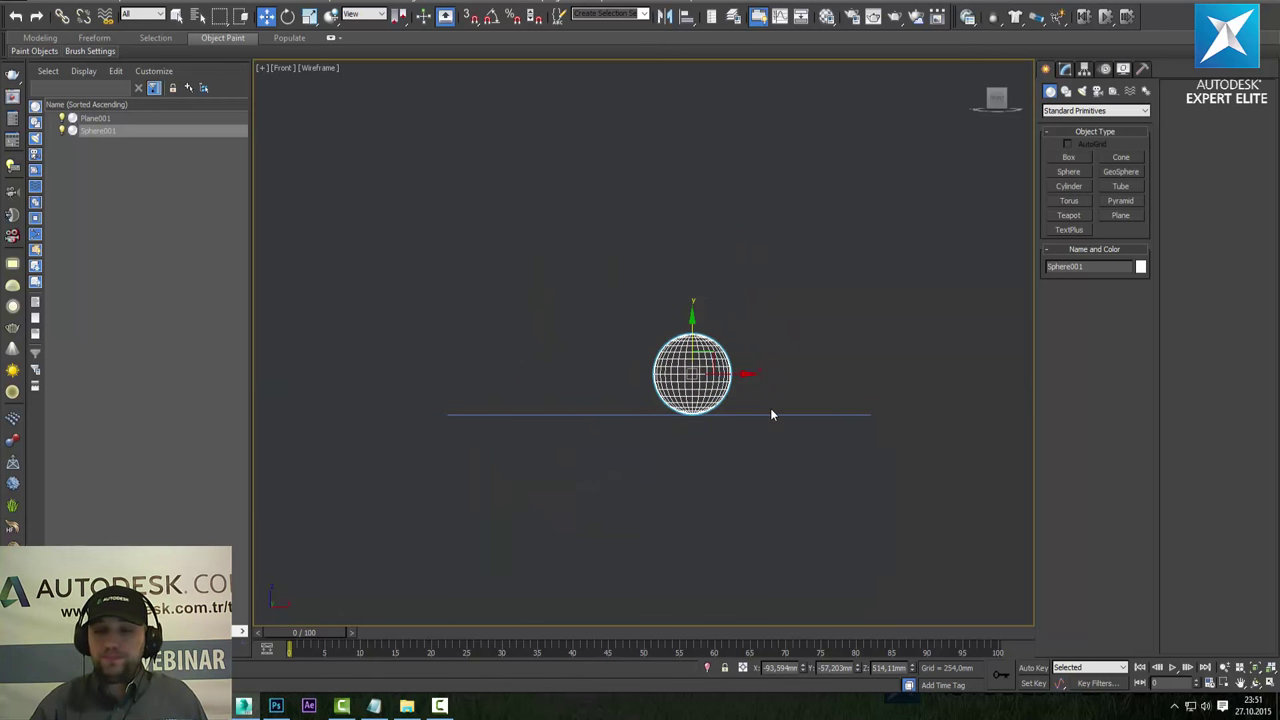
middle_drag(789, 380, 750, 382)
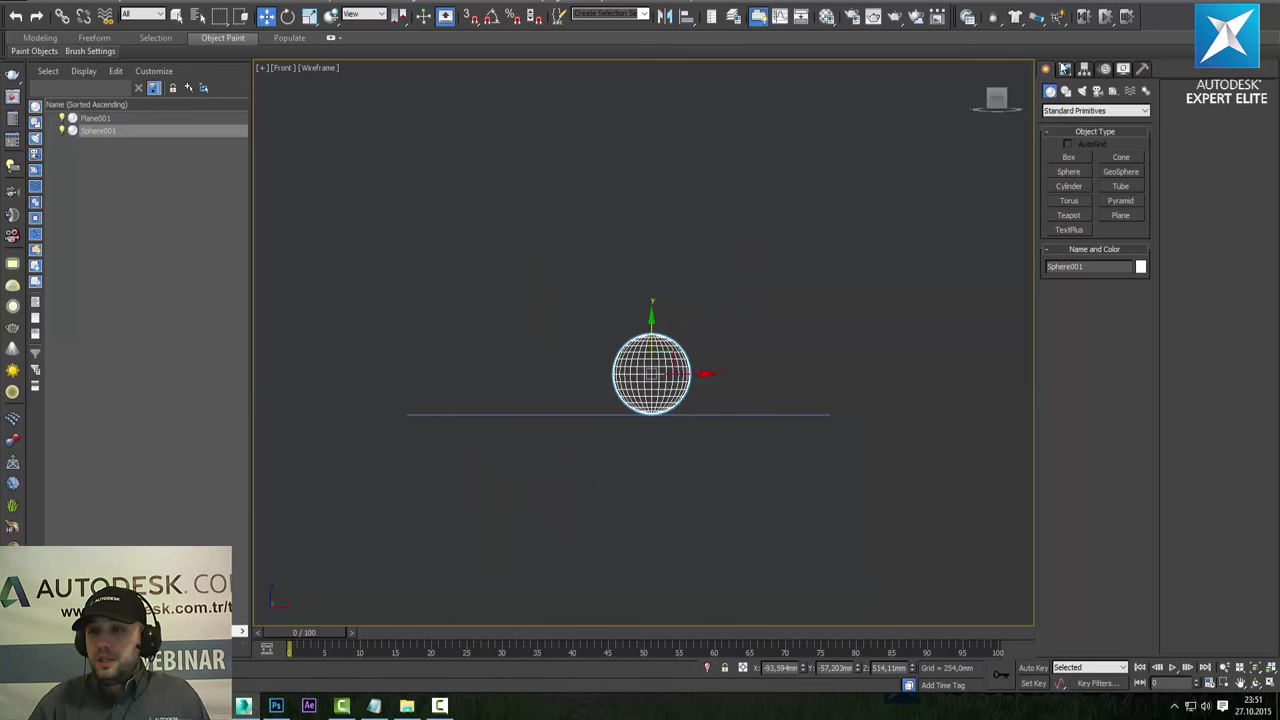
Set the sphere's radius to 350mm and nudge it slightly left along the plane.
click(1065, 69)
double_click(1108, 269)
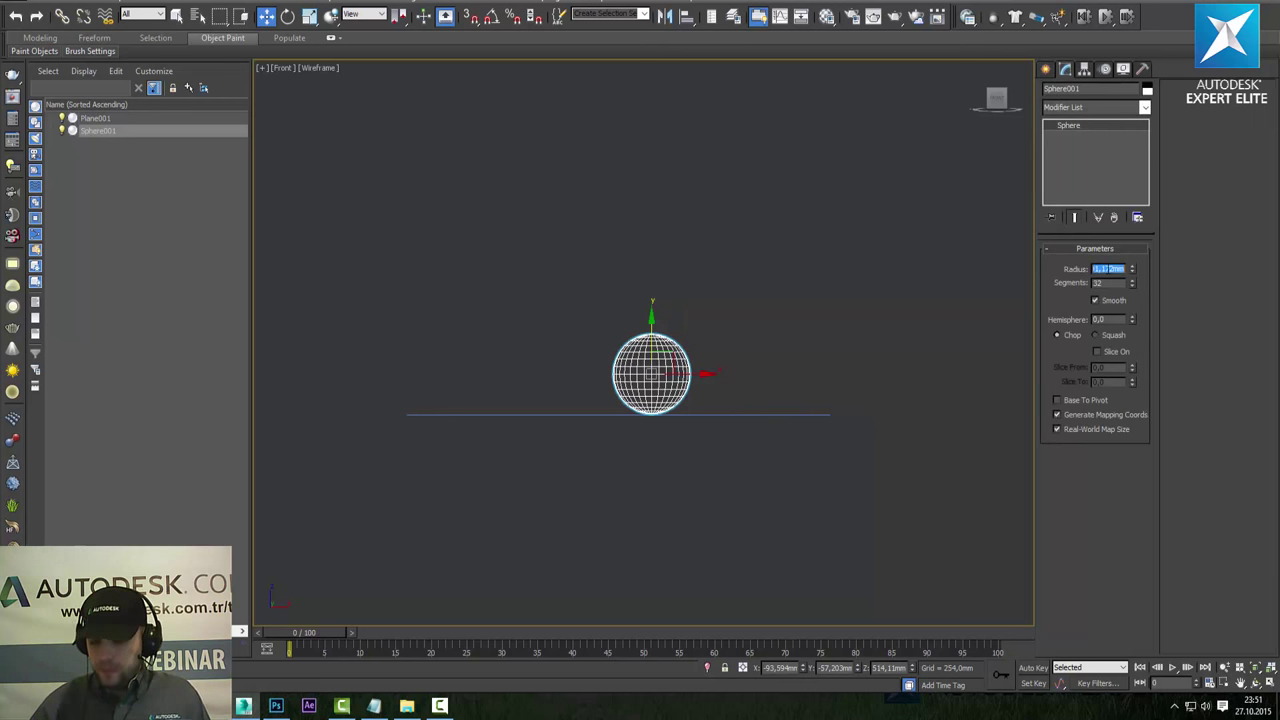
text(250)
key(Return)
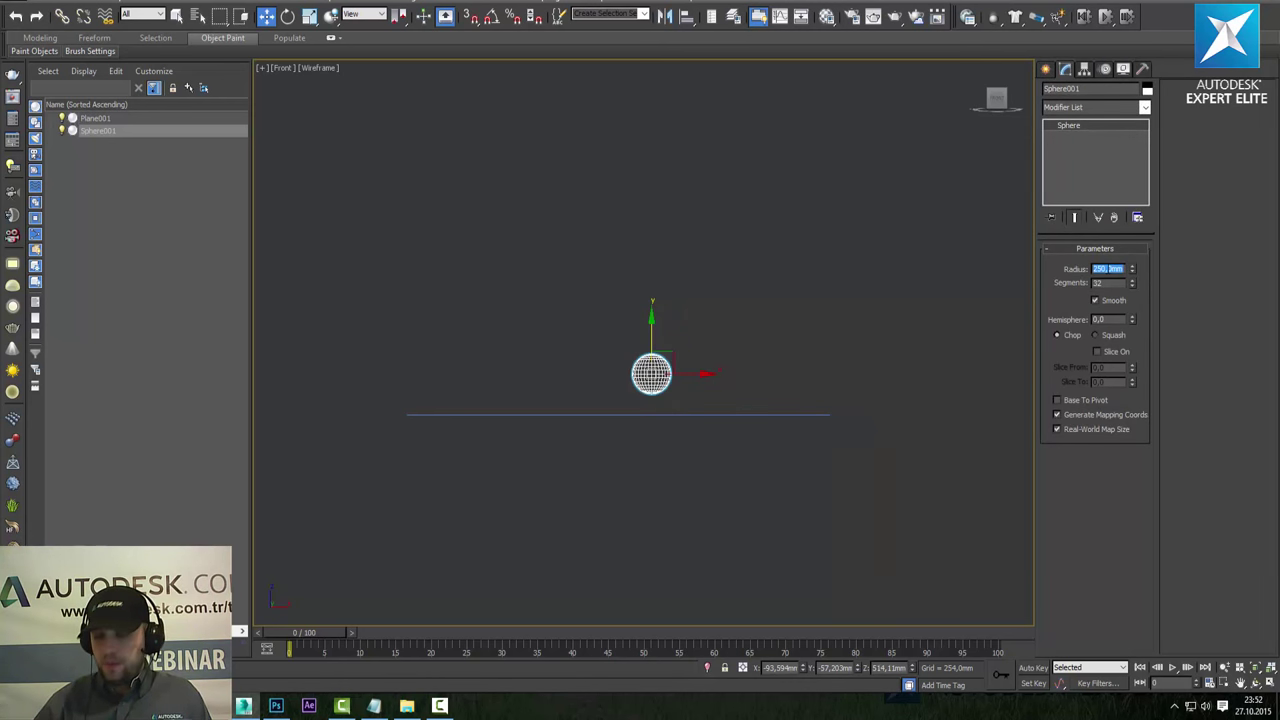
text(350)
key(Return)
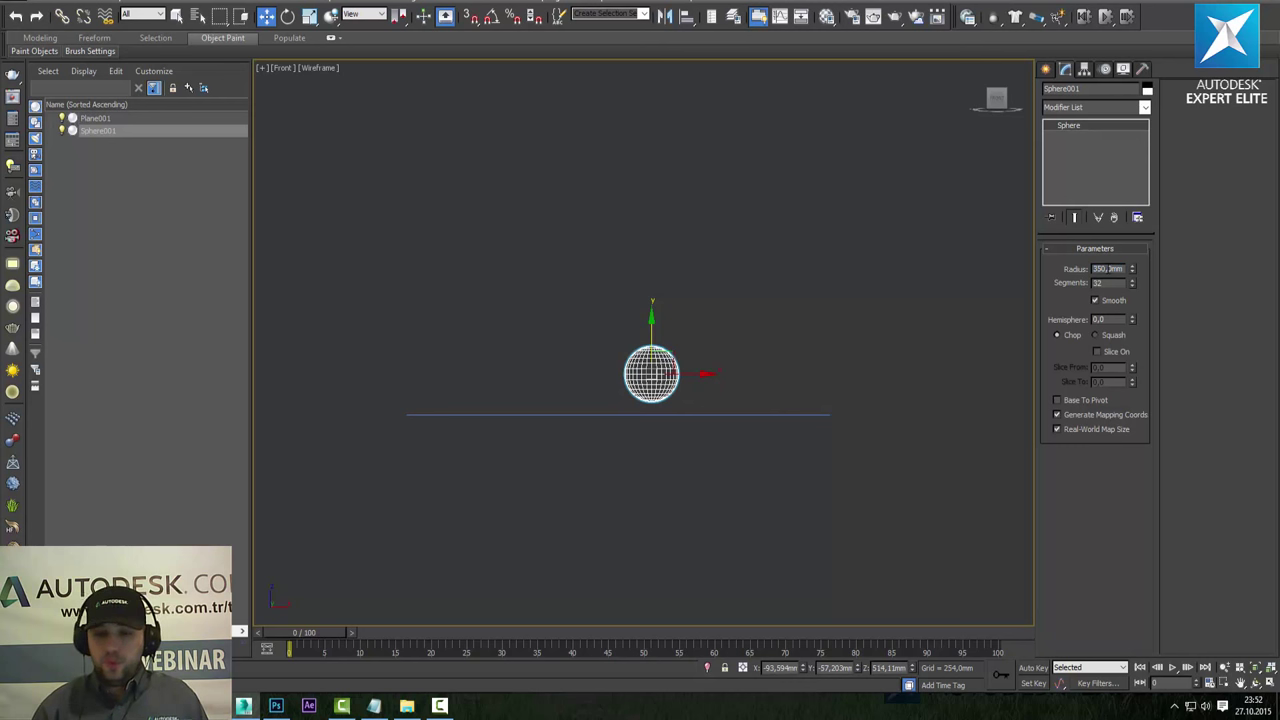
drag(667, 354, 642, 367)
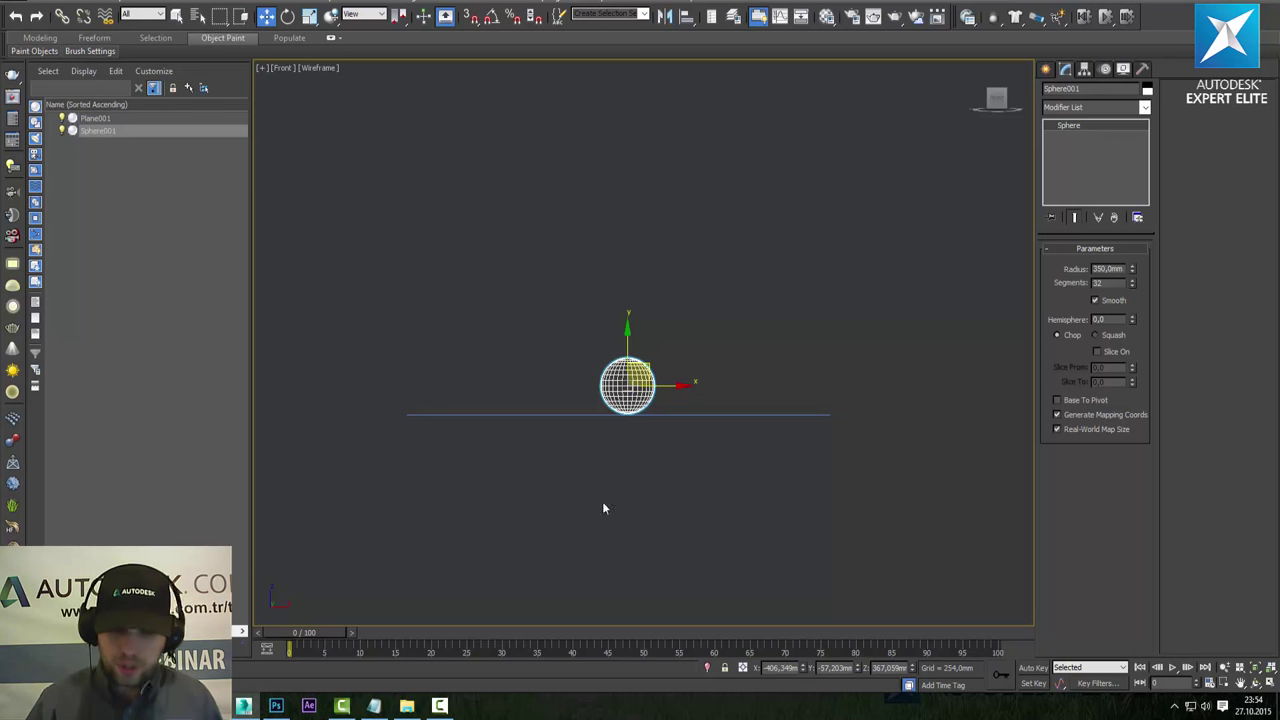
Turn on Auto Key and raise the sphere high above the plane at frame 50.
click(1036, 672)
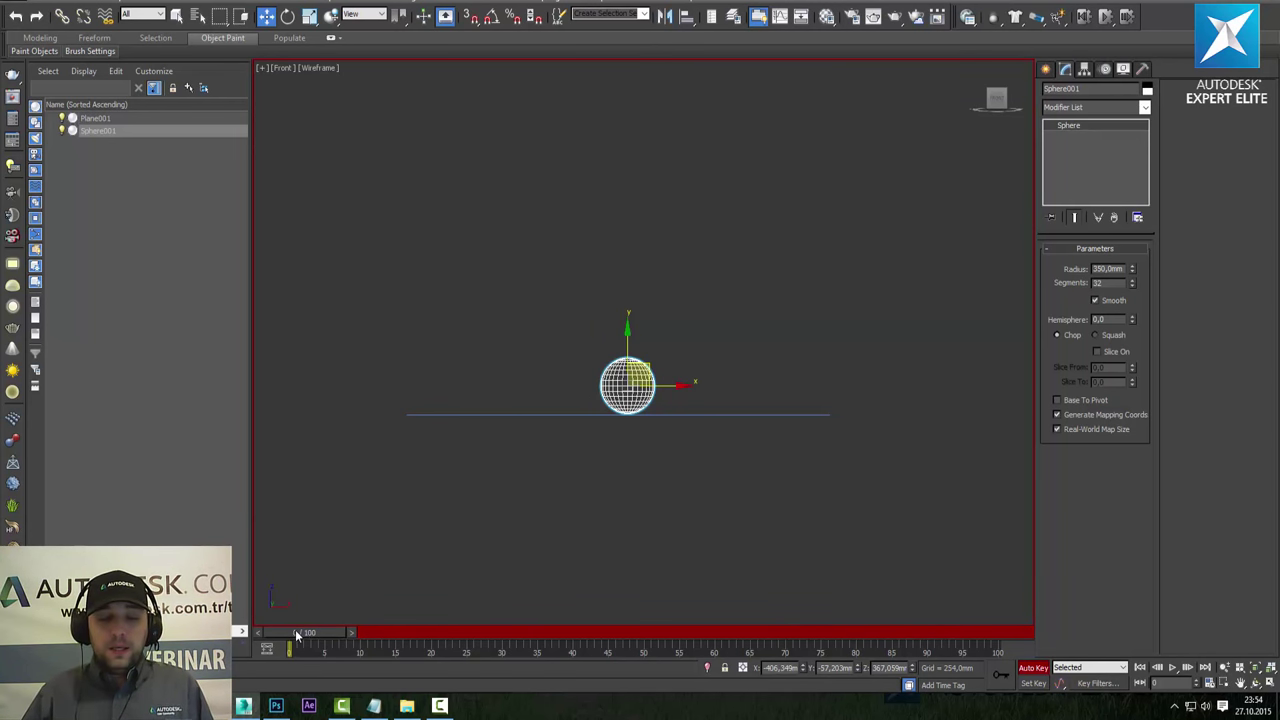
key(q)
mouse_move(296, 636)
mouse_down()
mouse_move(522, 646)
mouse_move(462, 660)
mouse_up()
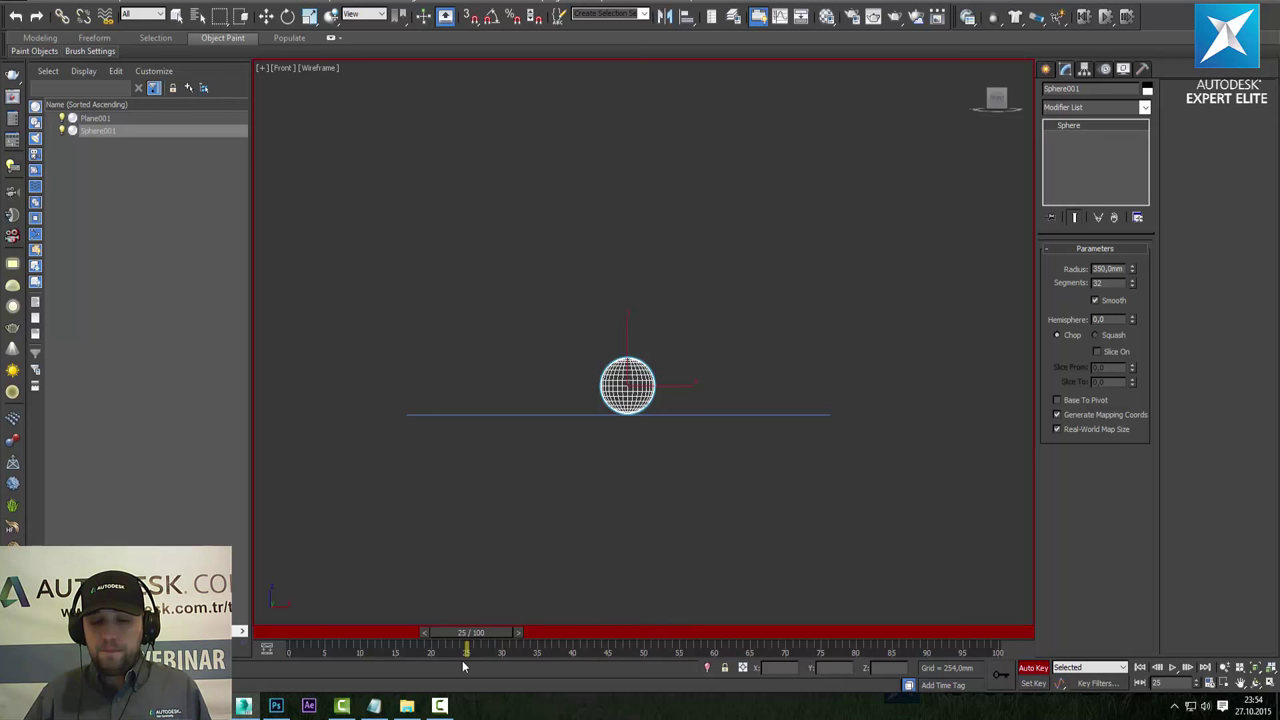
drag(462, 660, 636, 669)
key(w)
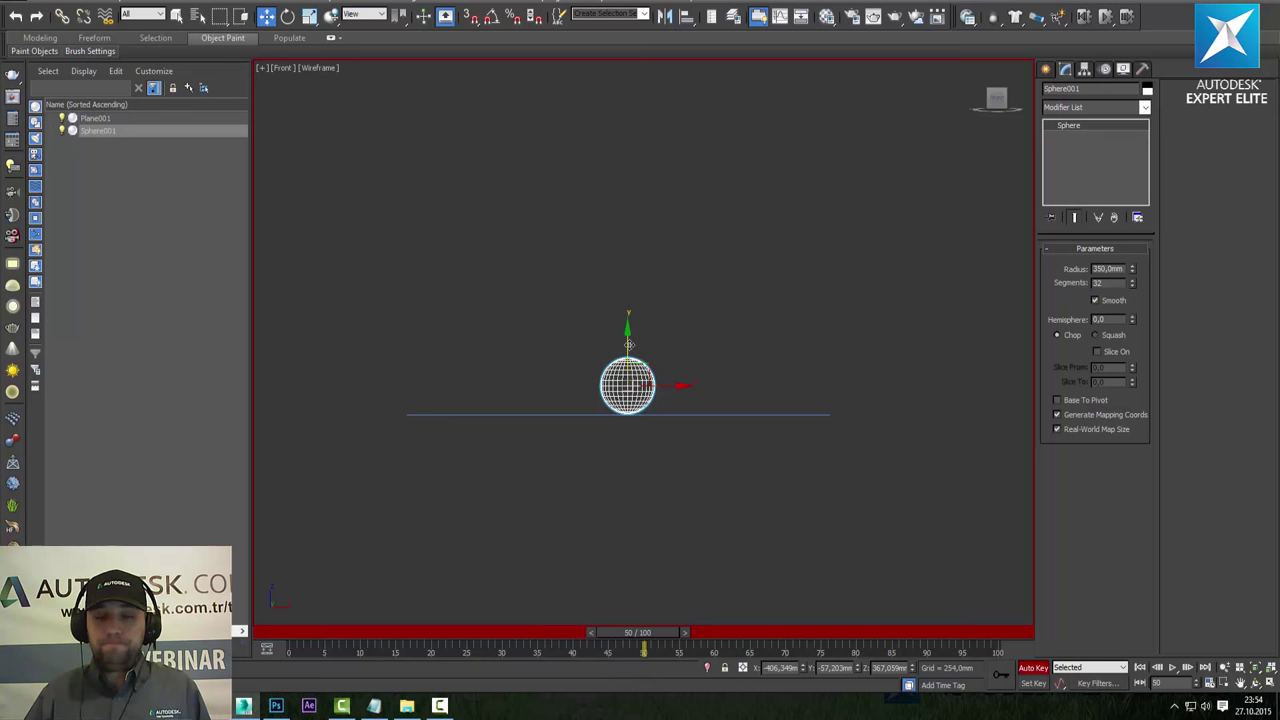
drag(628, 344, 637, 120)
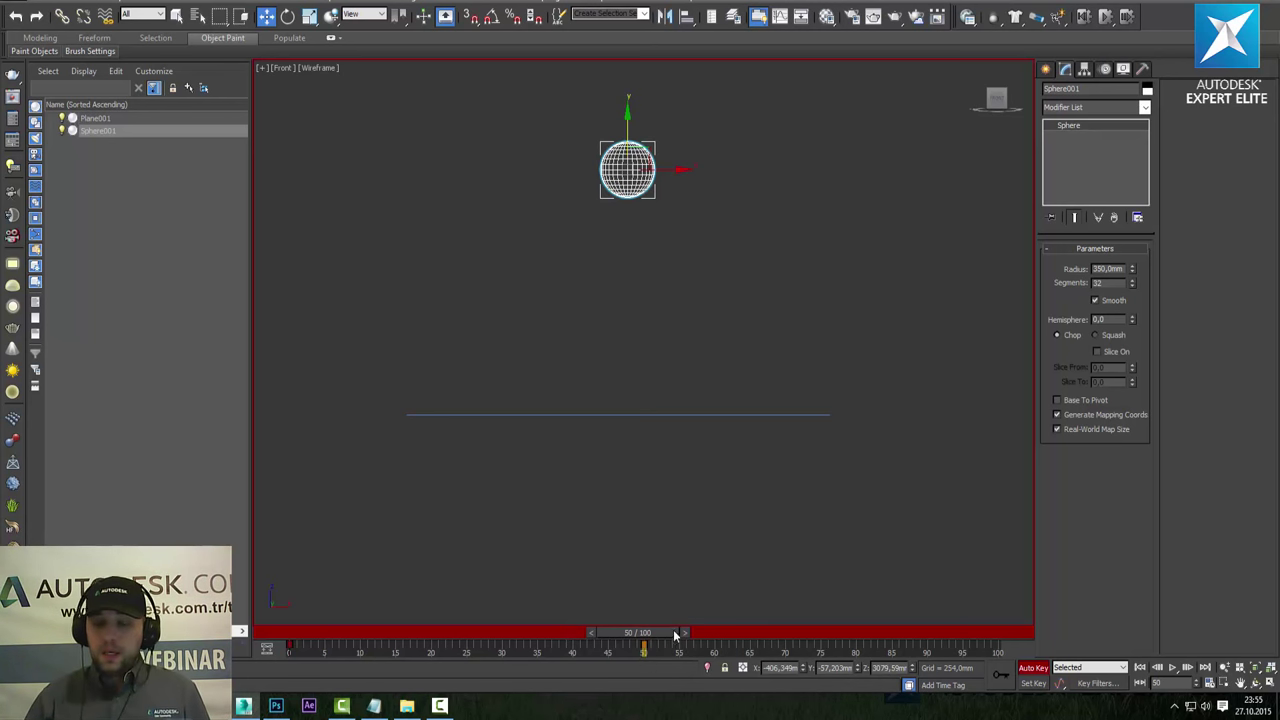
At frame 100 lower the sphere back onto the plane, then turn Auto Key off.
drag(675, 635, 1004, 616)
key(w)
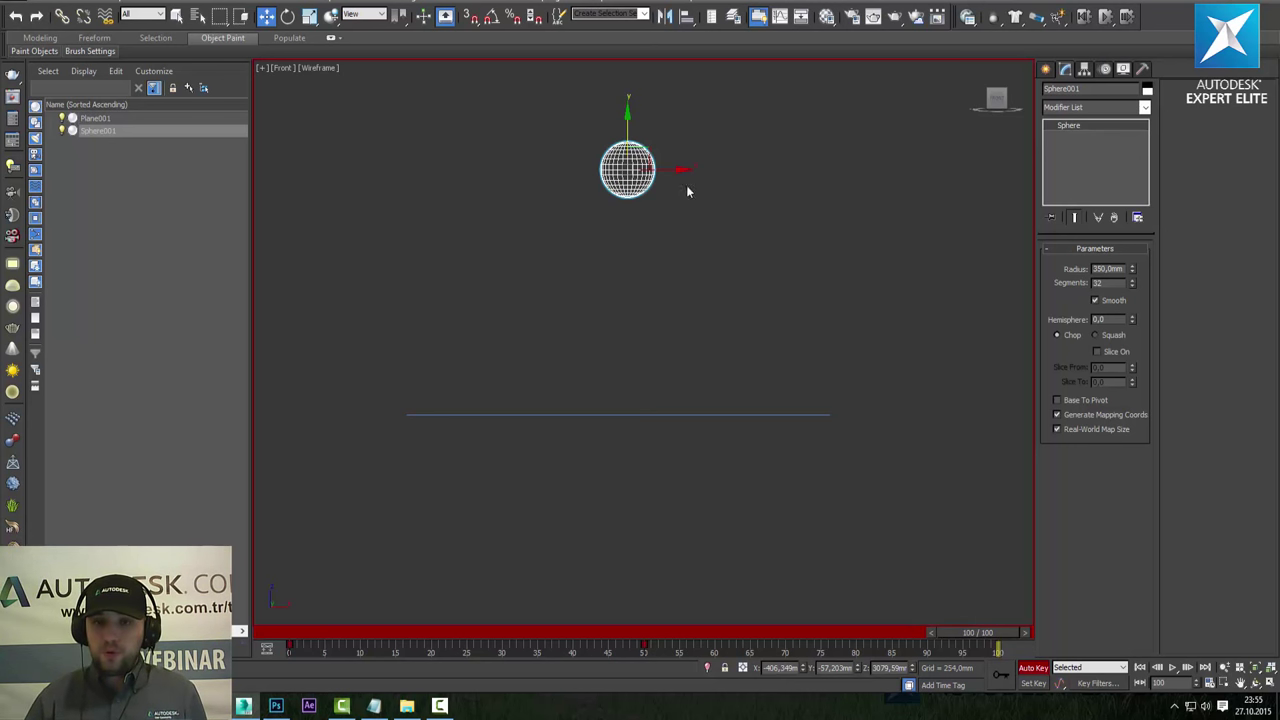
drag(611, 141, 615, 342)
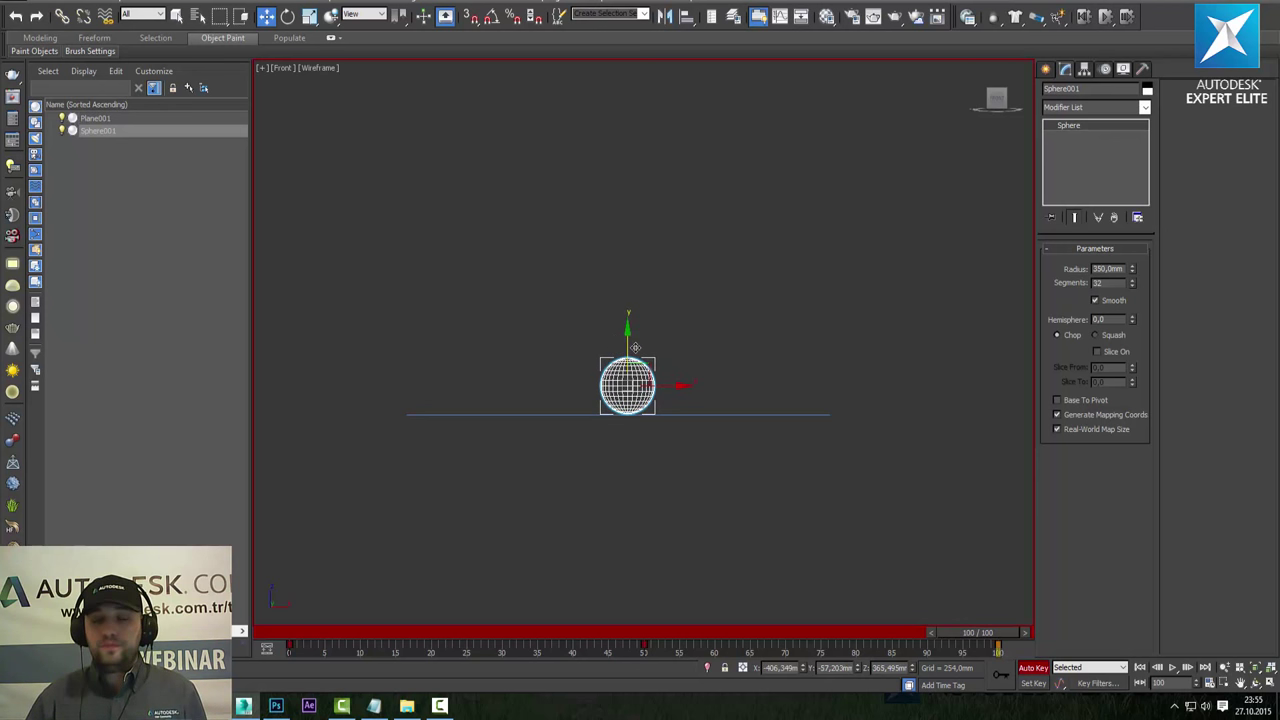
click(1032, 668)
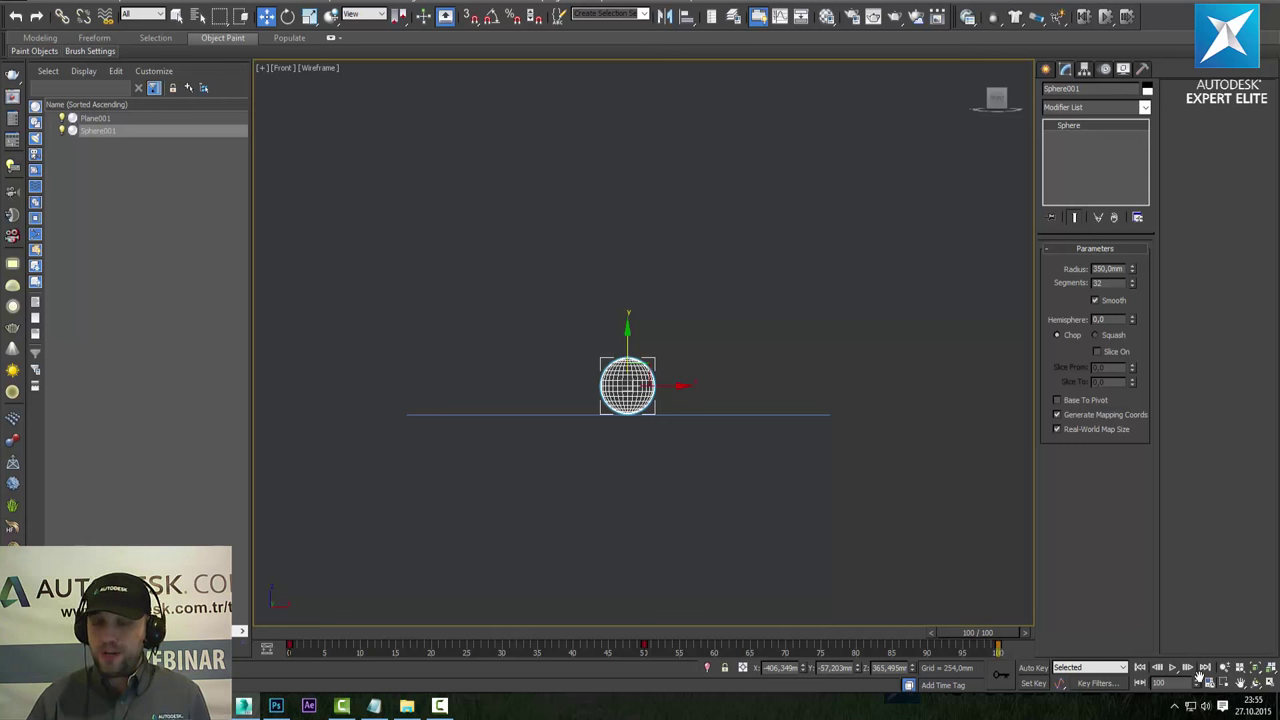
Play the bouncing sphere animation from the start, stop it, and rewind to frame 0.
click(1140, 667)
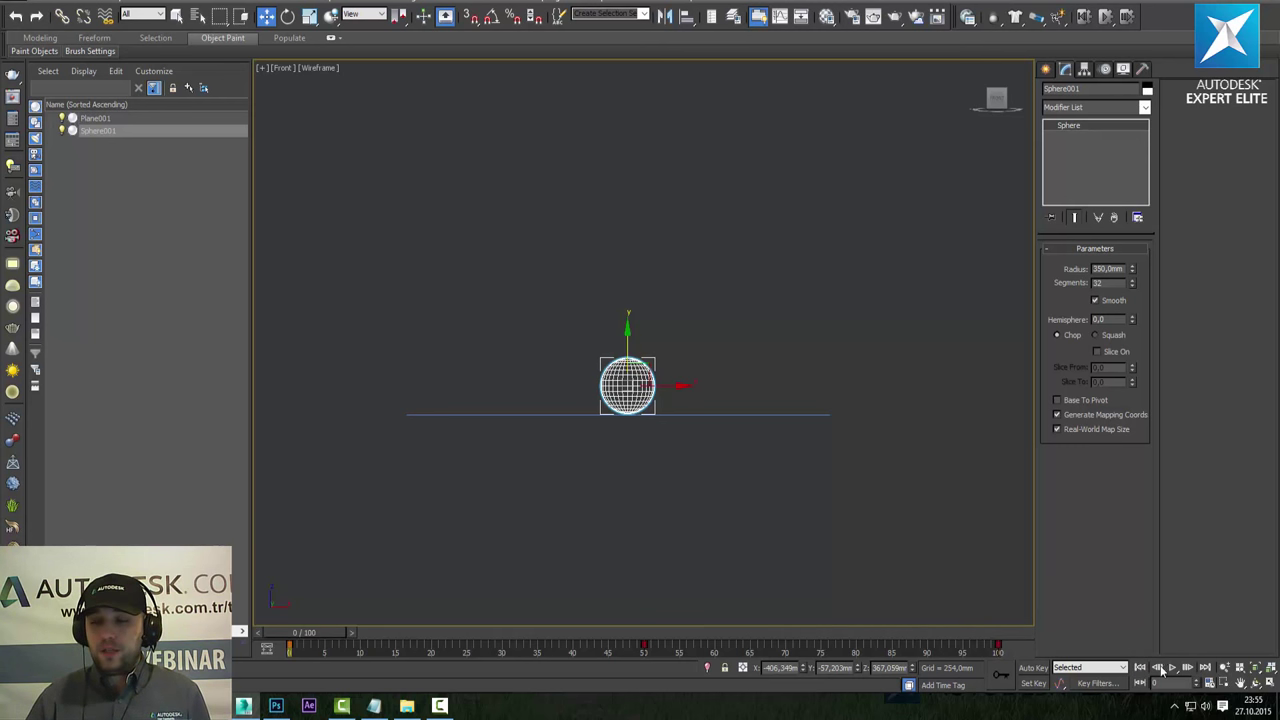
click(1173, 668)
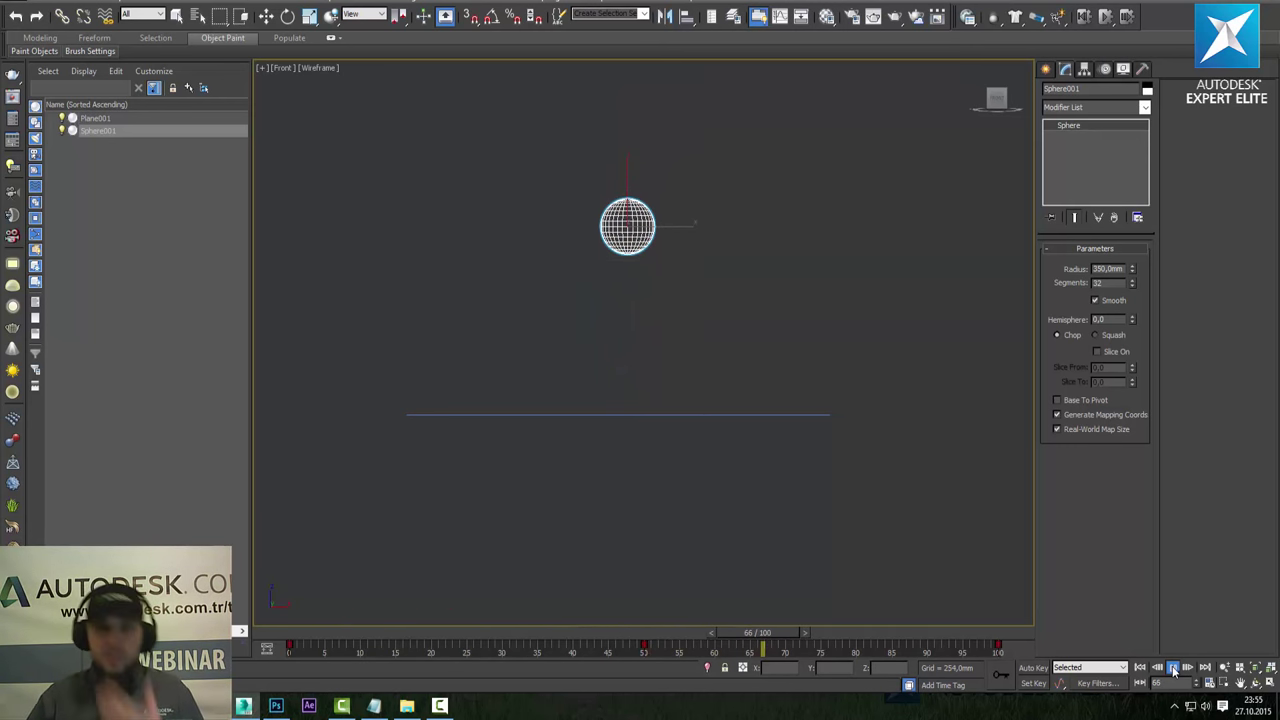
click(1174, 668)
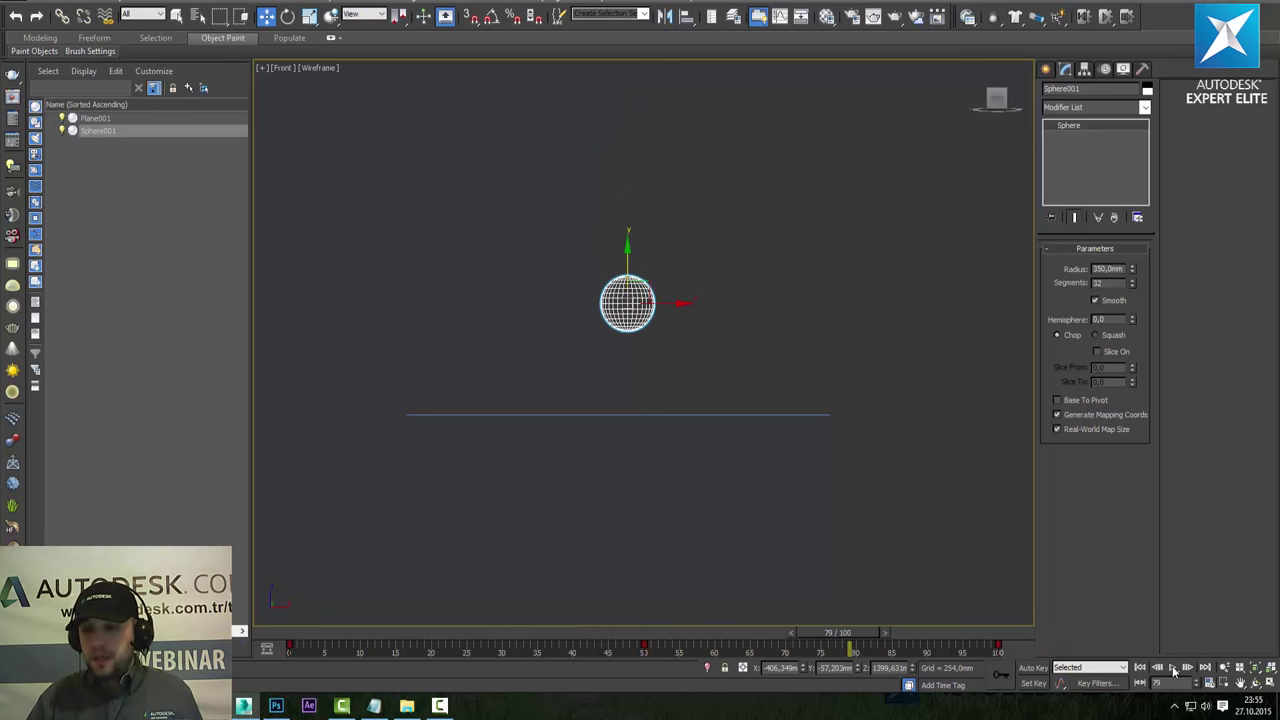
click(1140, 667)
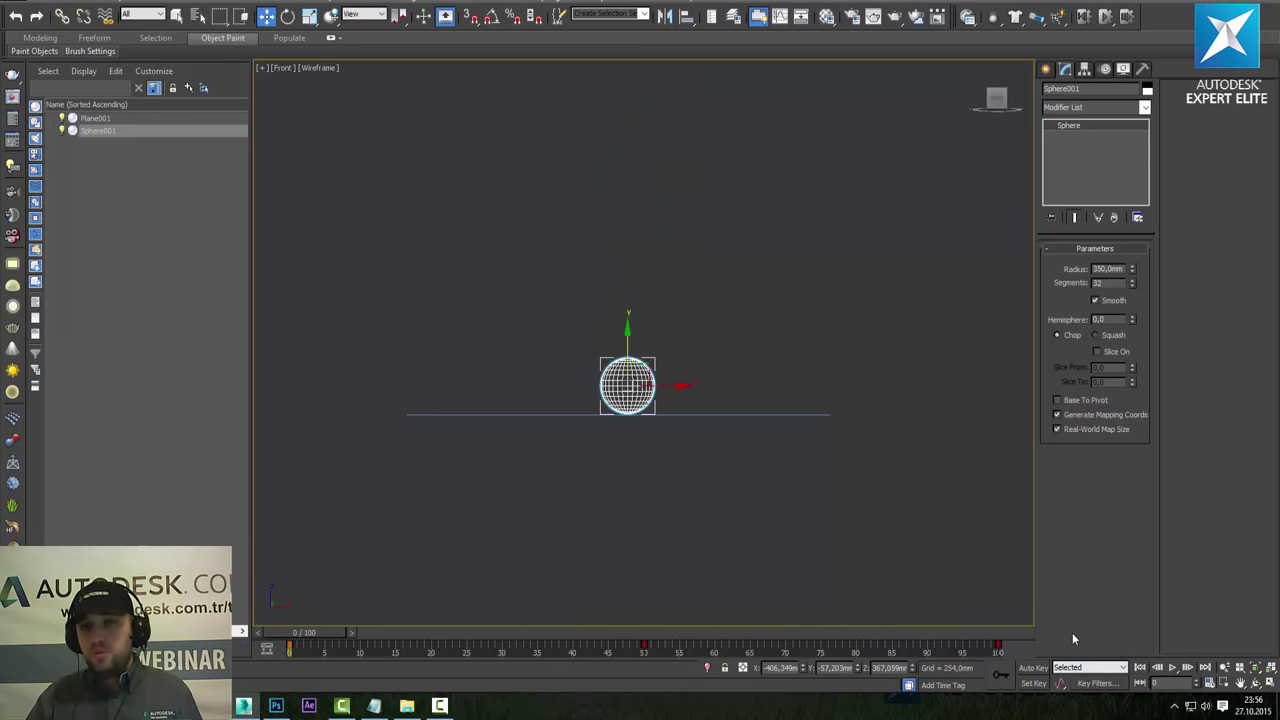
Recentre Plane001 under the sphere in the wireframe Top view and show the camera types.
click(1271, 683)
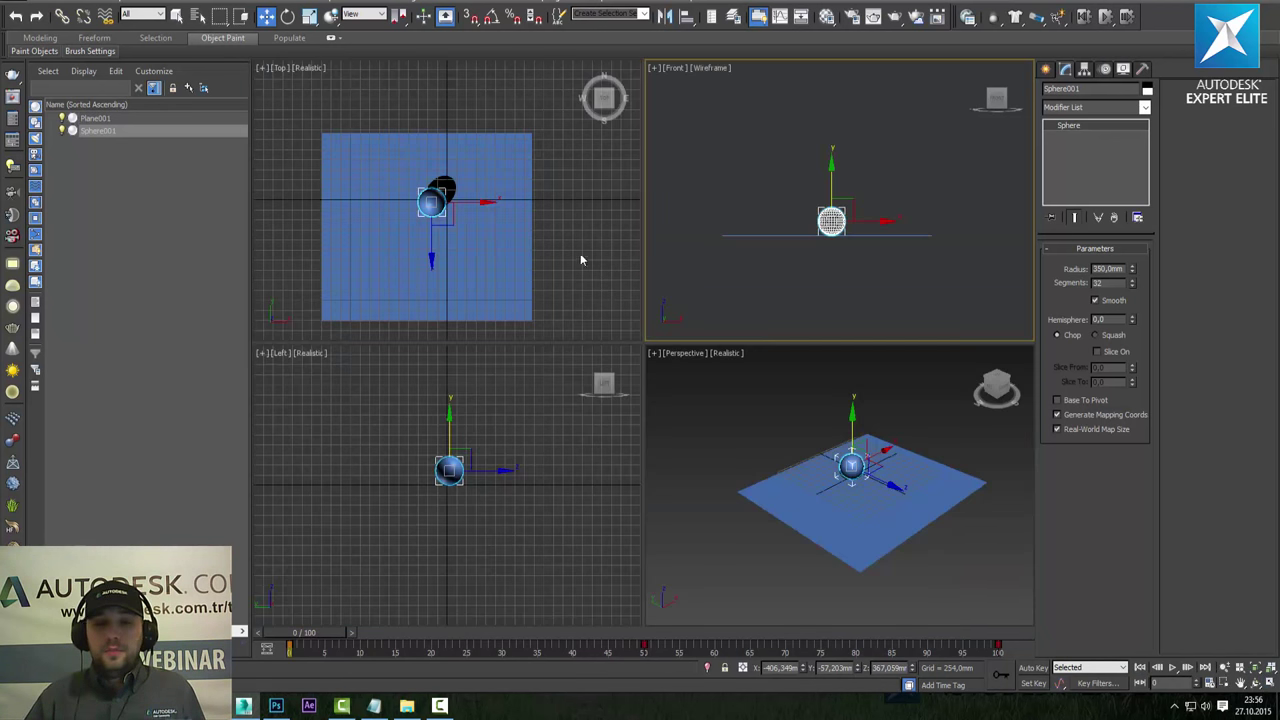
click(505, 246)
key(F3)
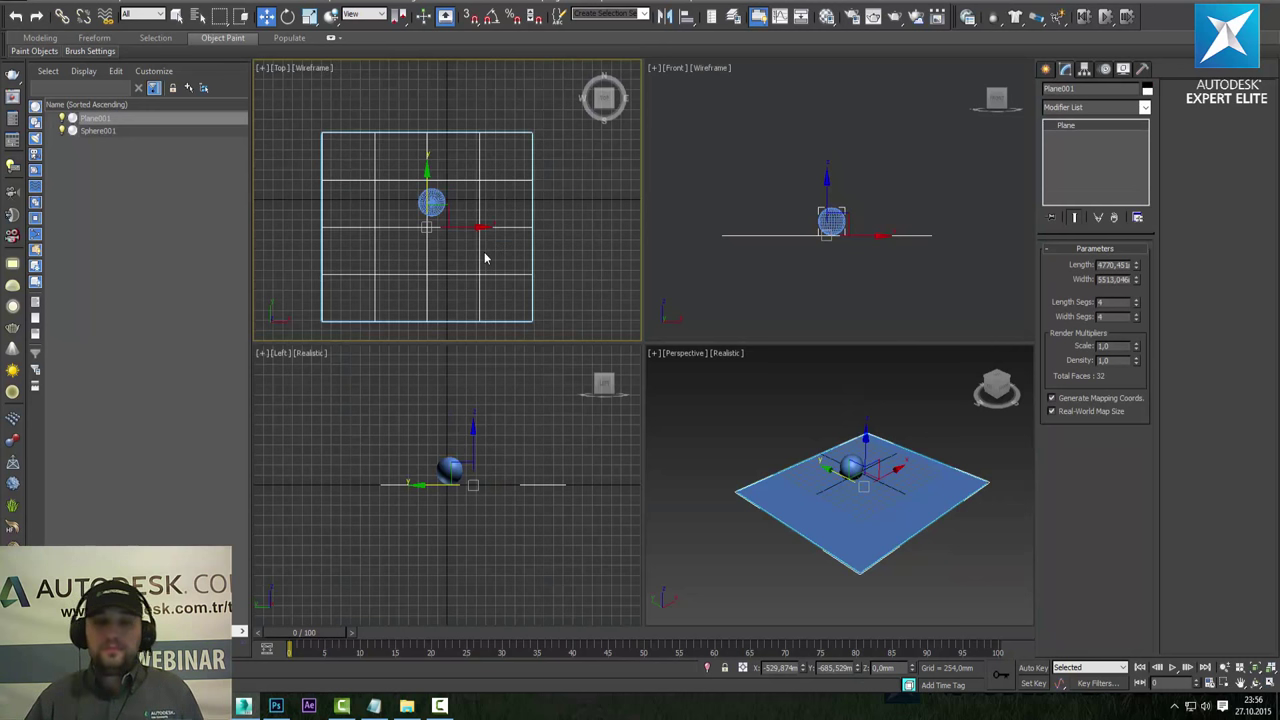
drag(444, 193, 448, 181)
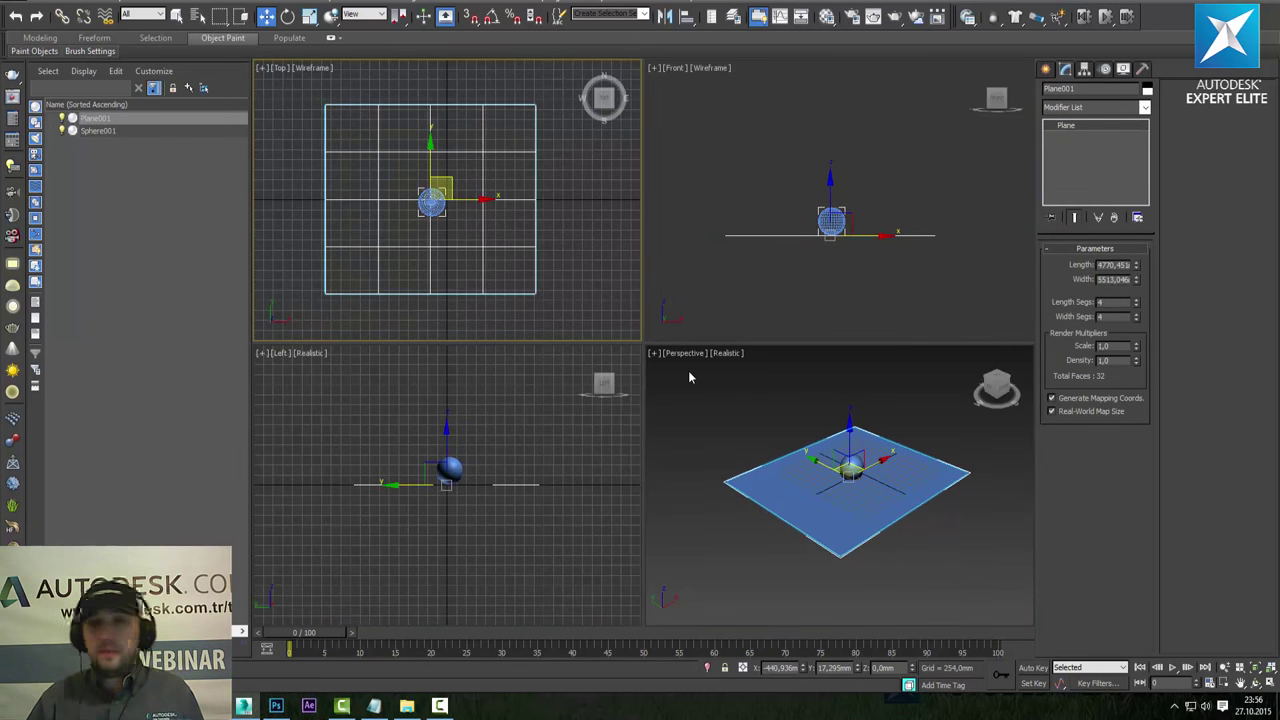
click(1046, 69)
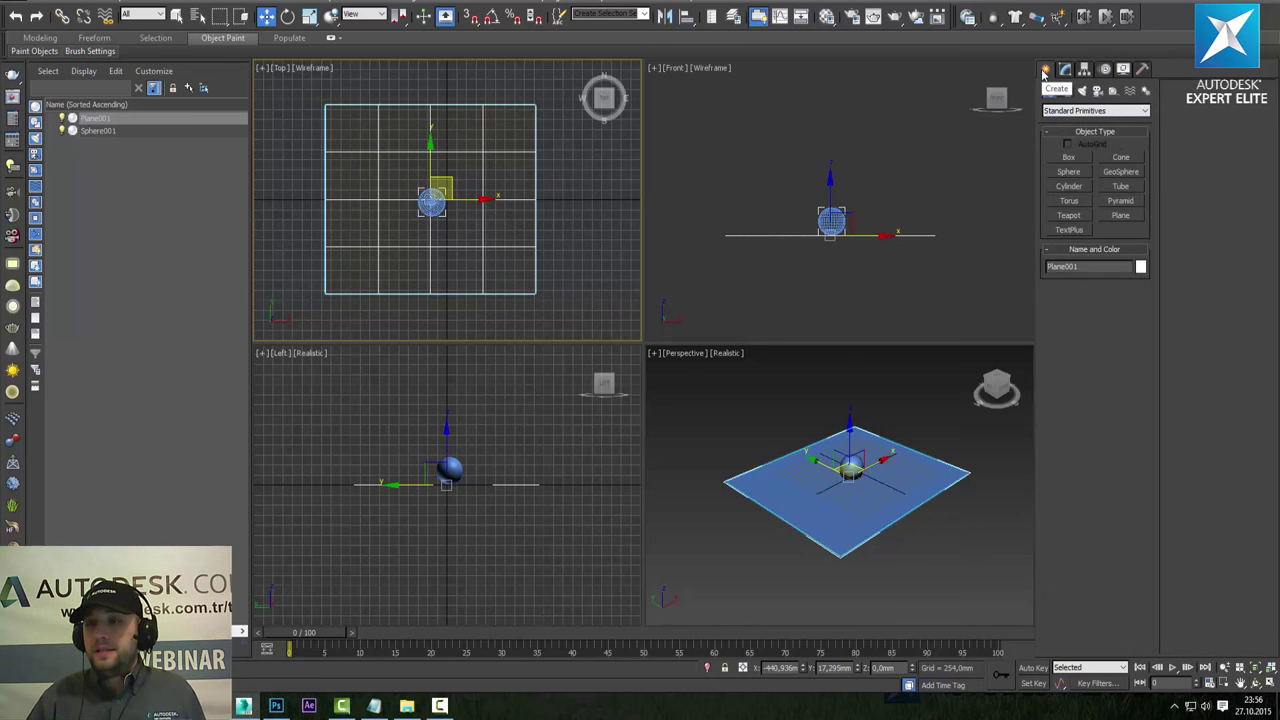
click(1098, 91)
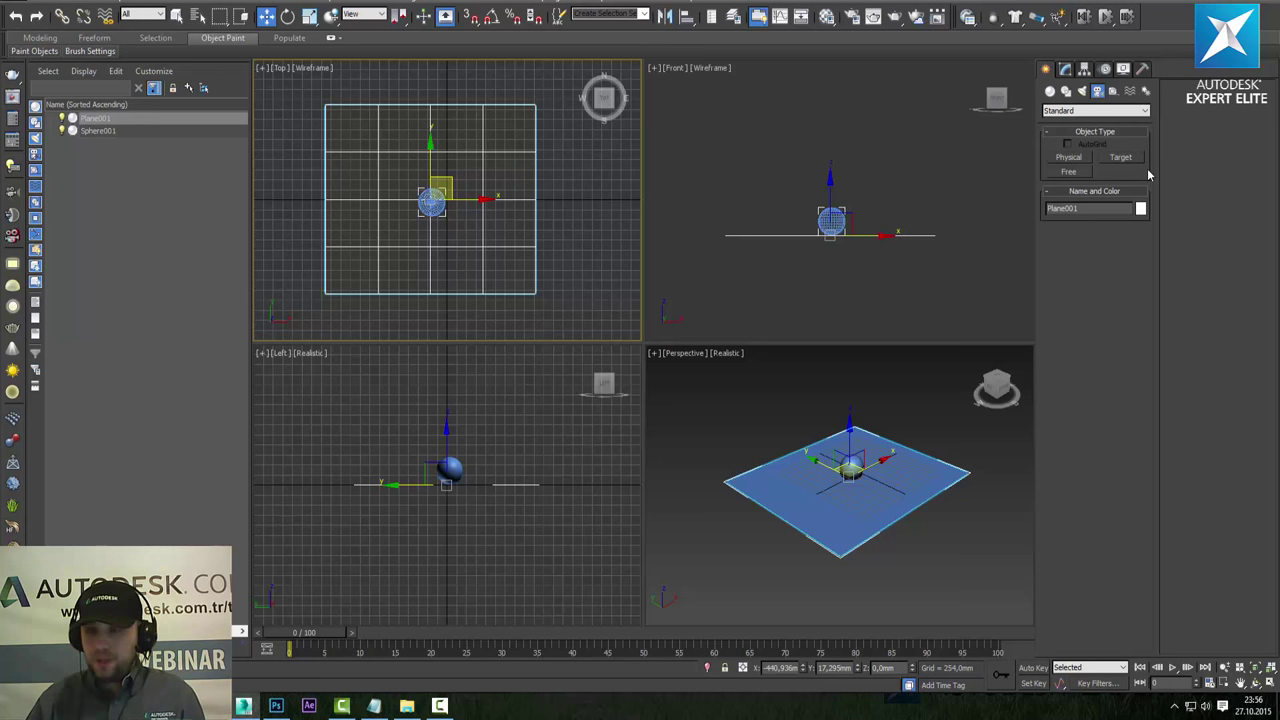
Create Camera001, a Target camera aimed at the sphere, and slide it directly in front of it.
click(1121, 158)
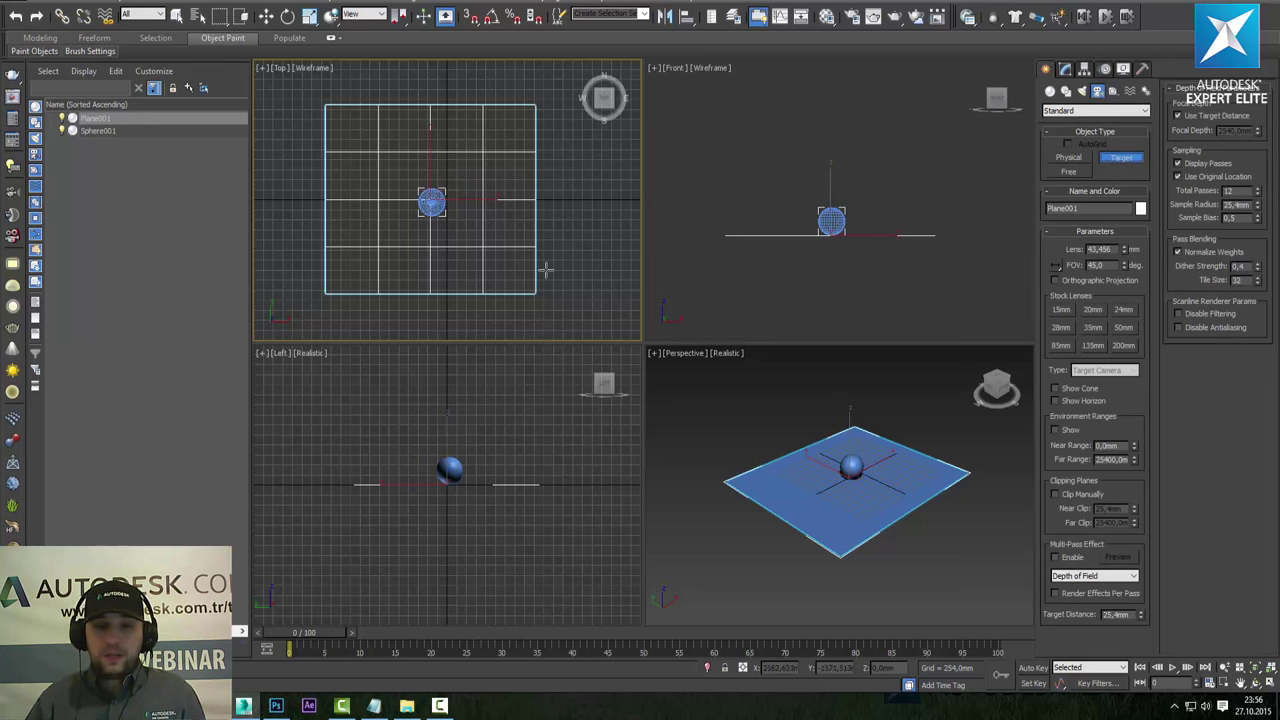
drag(535, 292, 432, 203)
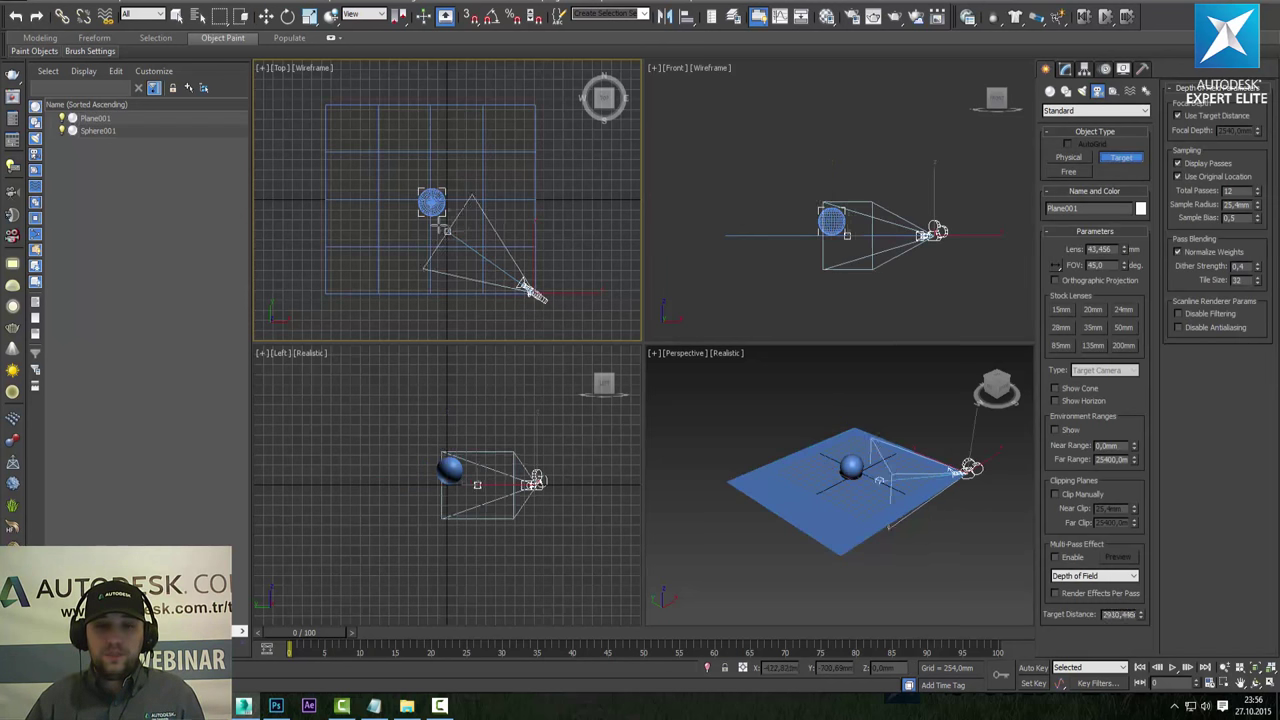
key(w)
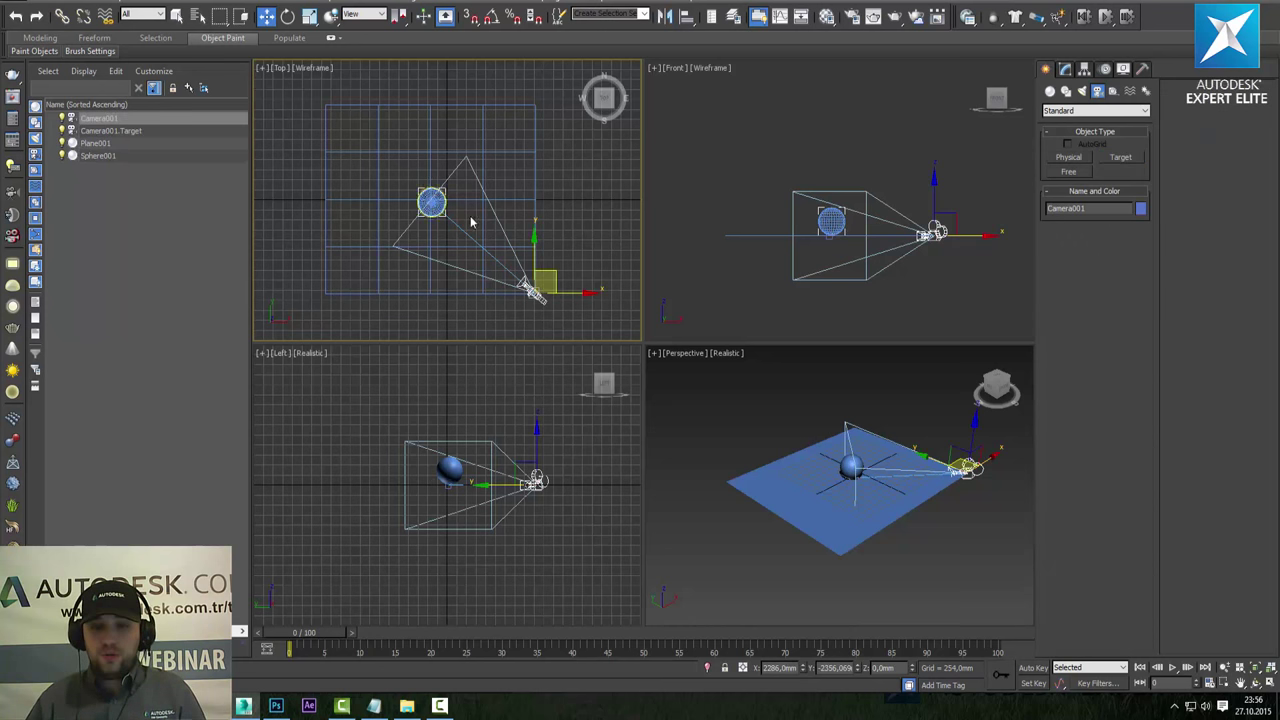
click(594, 280)
click(536, 294)
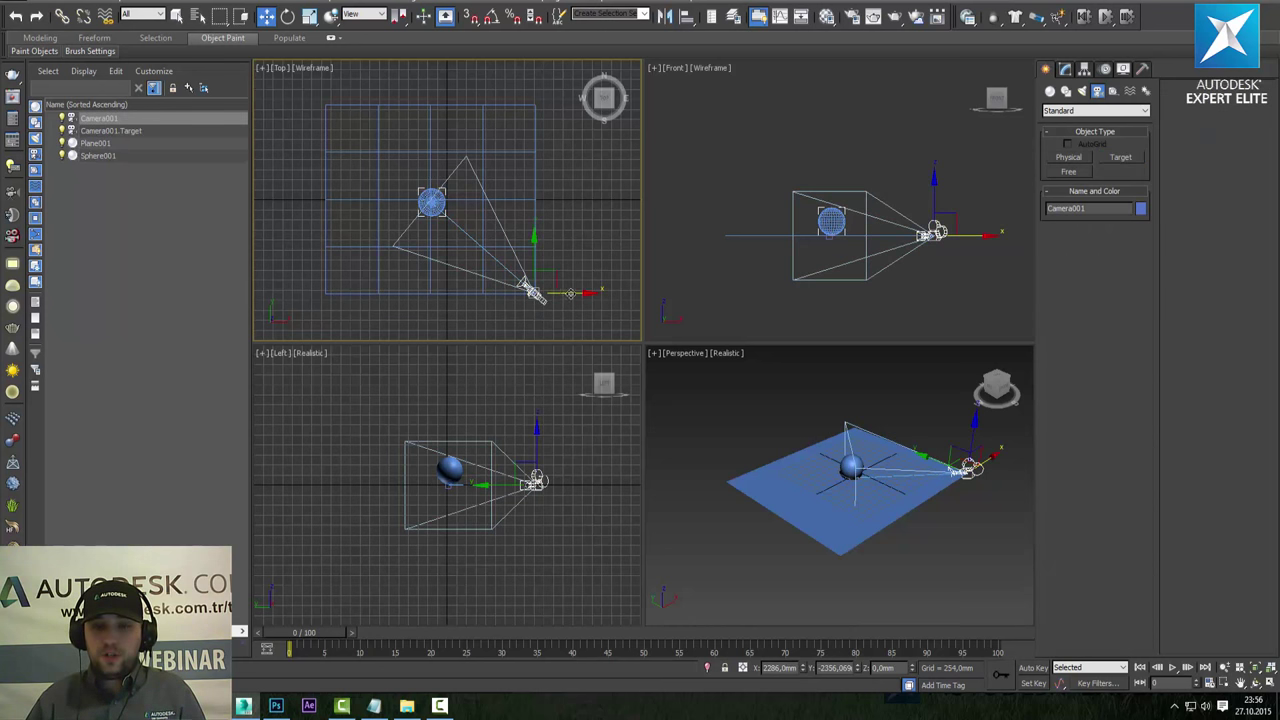
drag(570, 294, 462, 294)
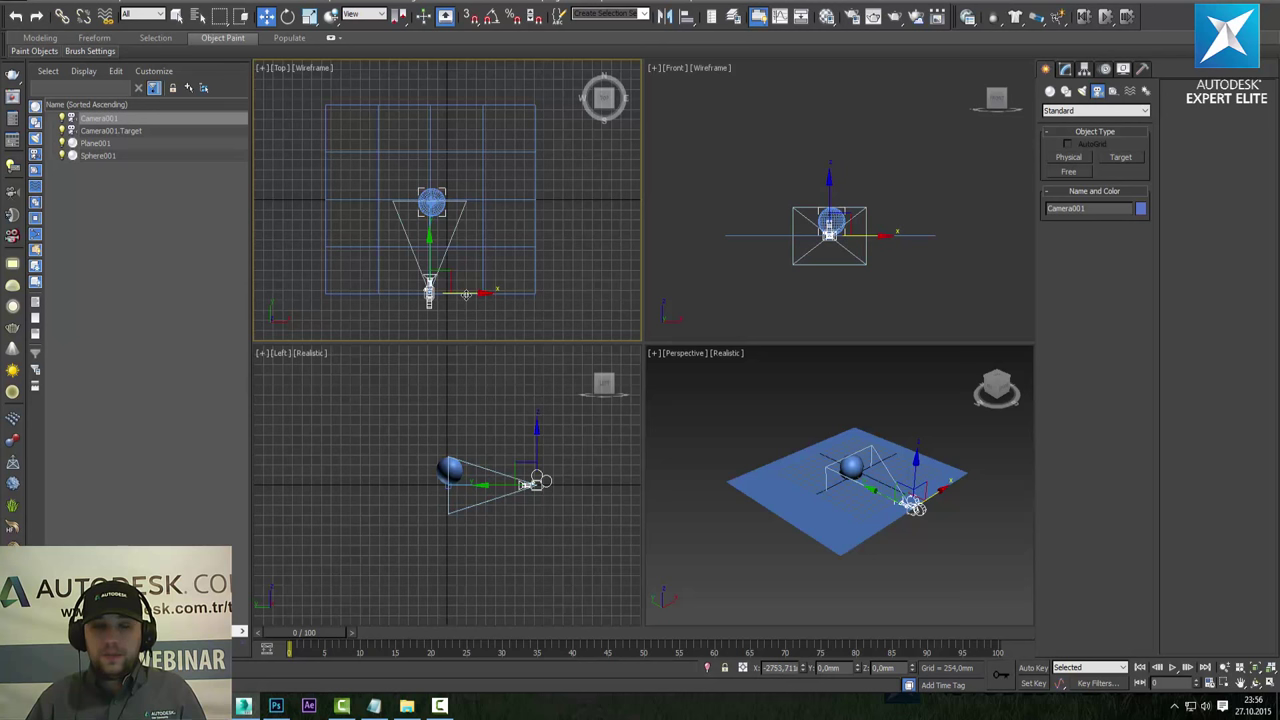
right_click(925, 412)
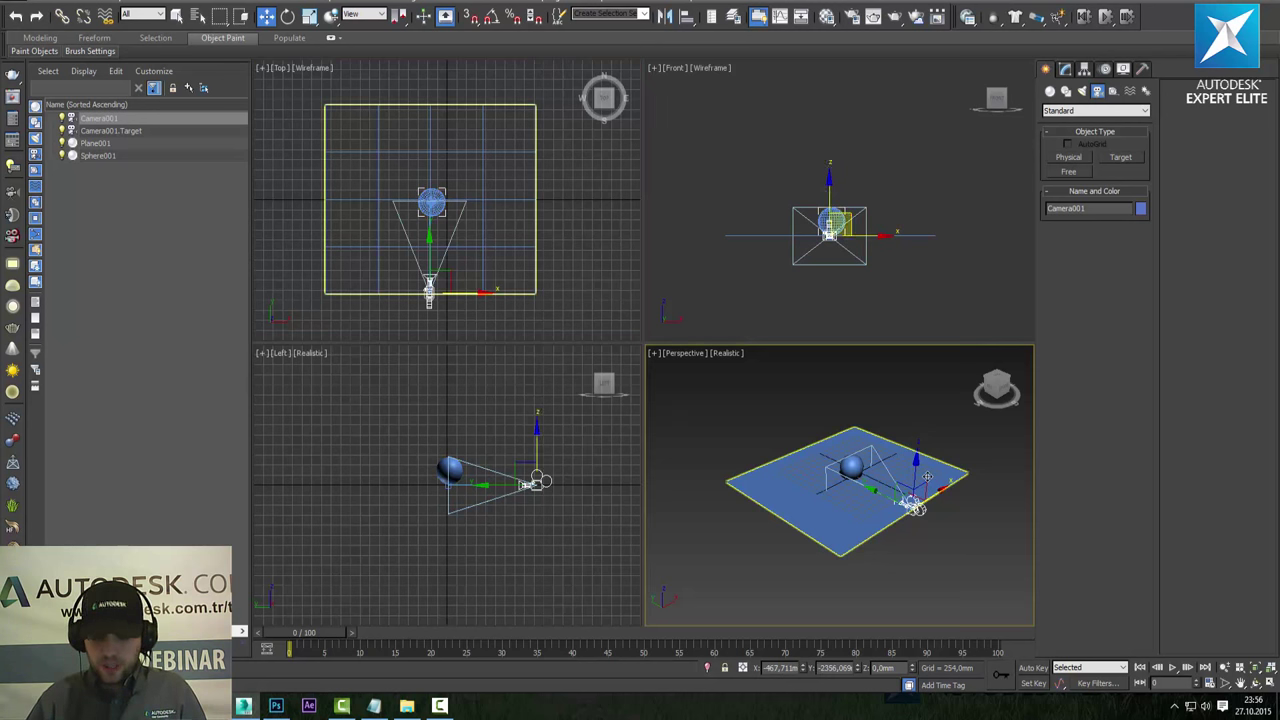
Look through Camera001 in the maximized view and truck it until the ground plane appears.
key(c)
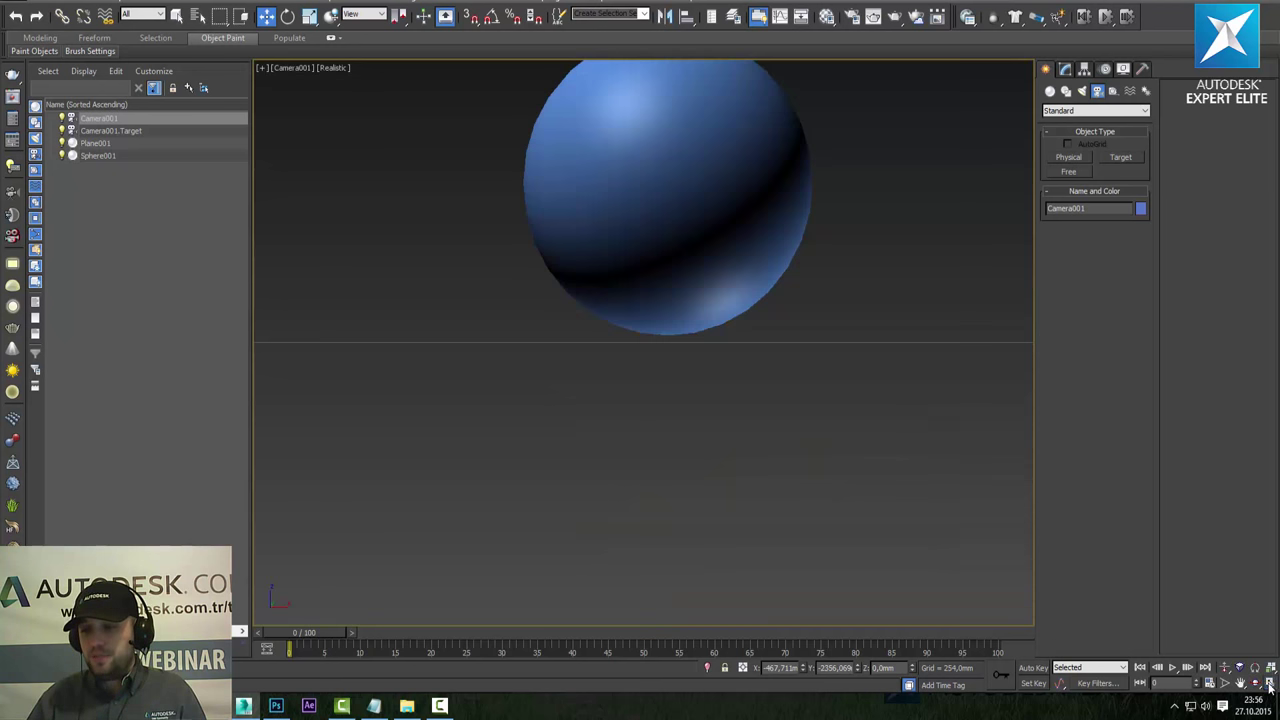
click(1270, 683)
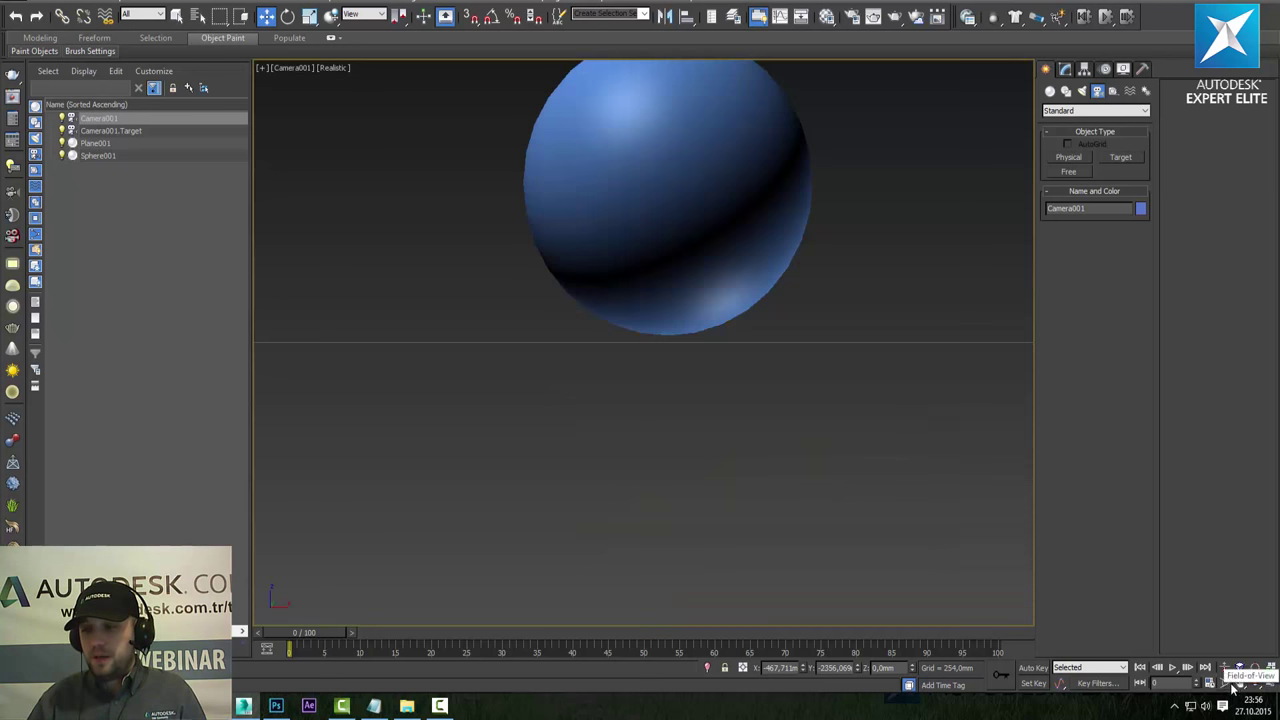
click(1240, 683)
drag(751, 286, 719, 430)
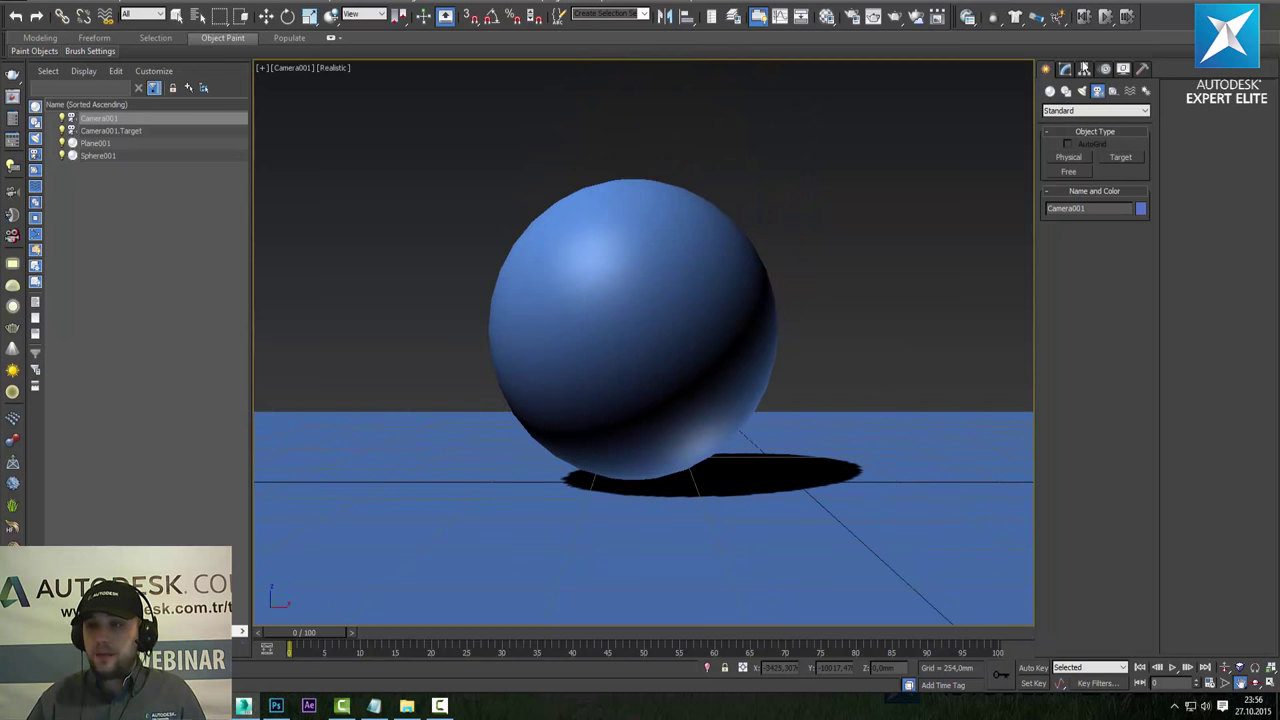
Give Camera001 a 24mm stock lens, show the safe frame, and play the animation.
click(1062, 70)
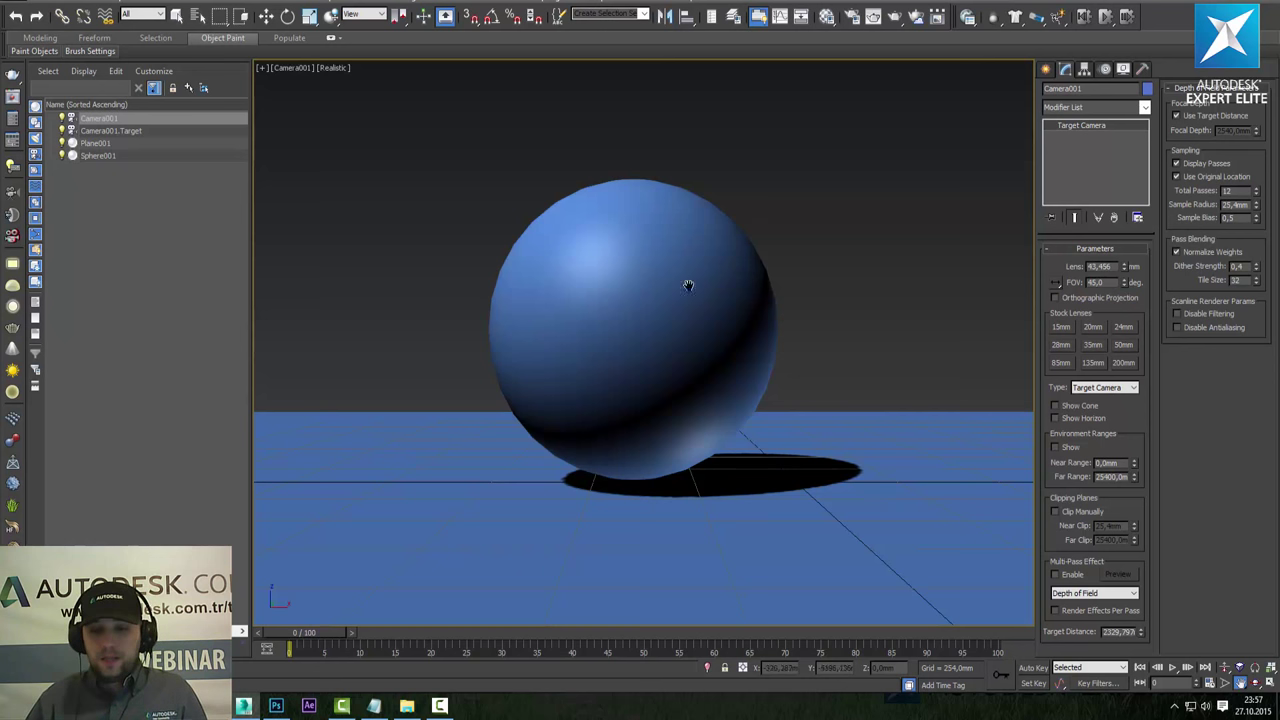
click(1093, 345)
click(1123, 328)
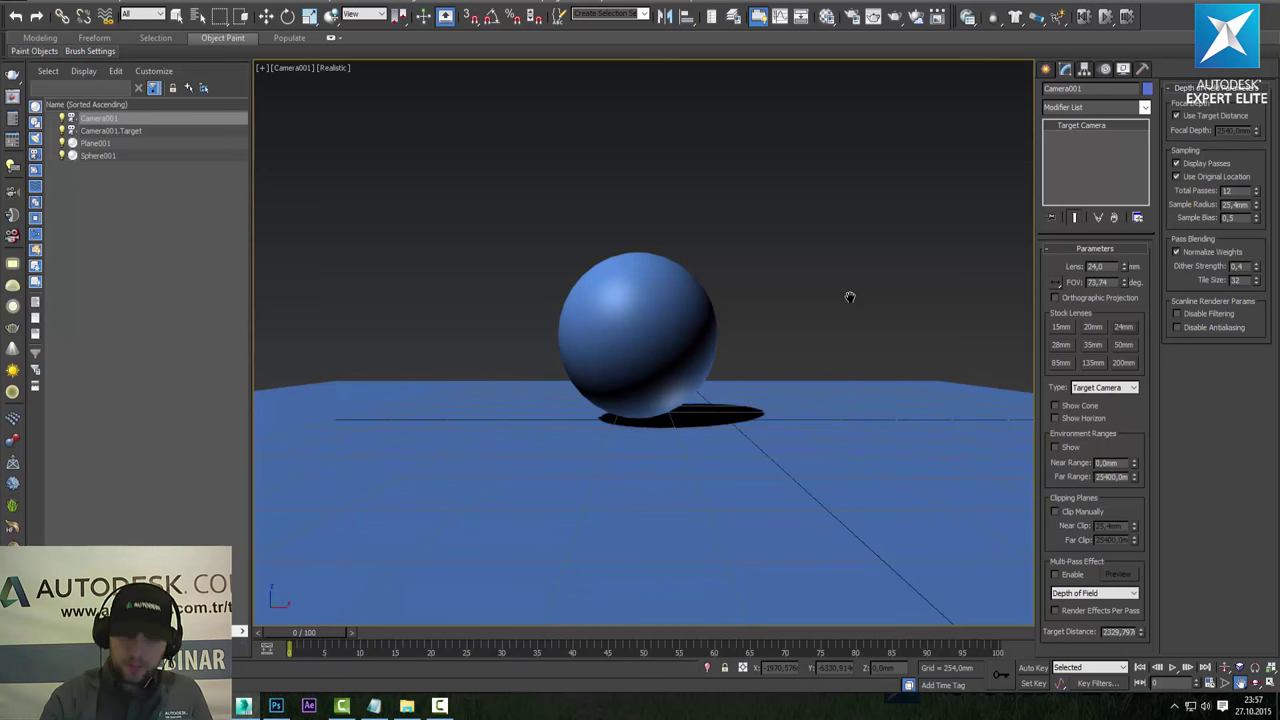
key(shift+f)
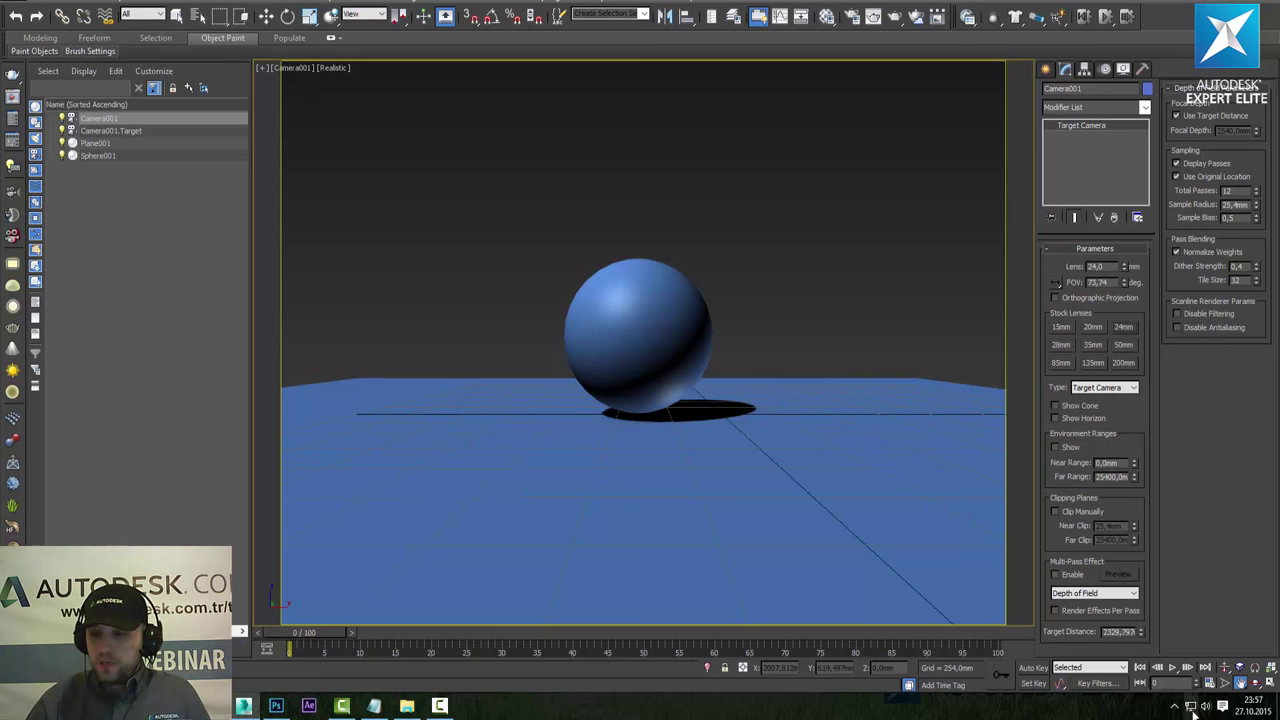
click(1173, 668)
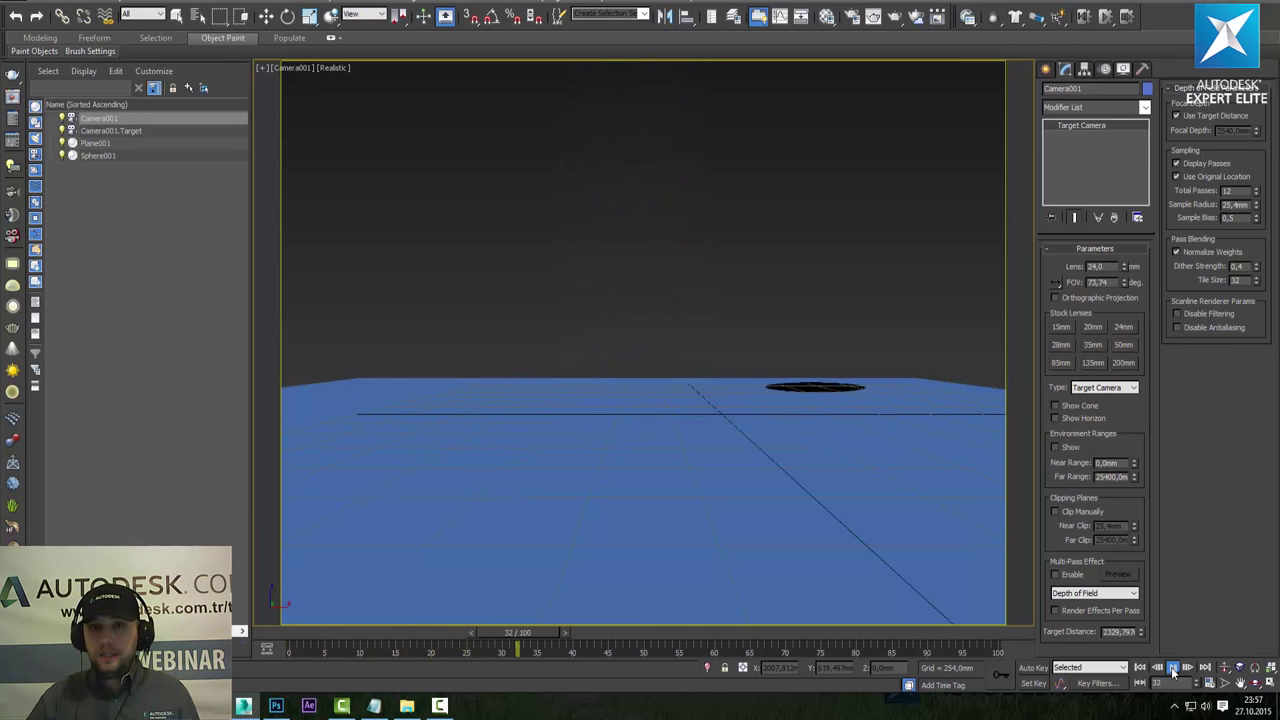
Dolly and orbit Camera001 back so the bouncing sphere sits small above the plane, then replay.
click(1173, 668)
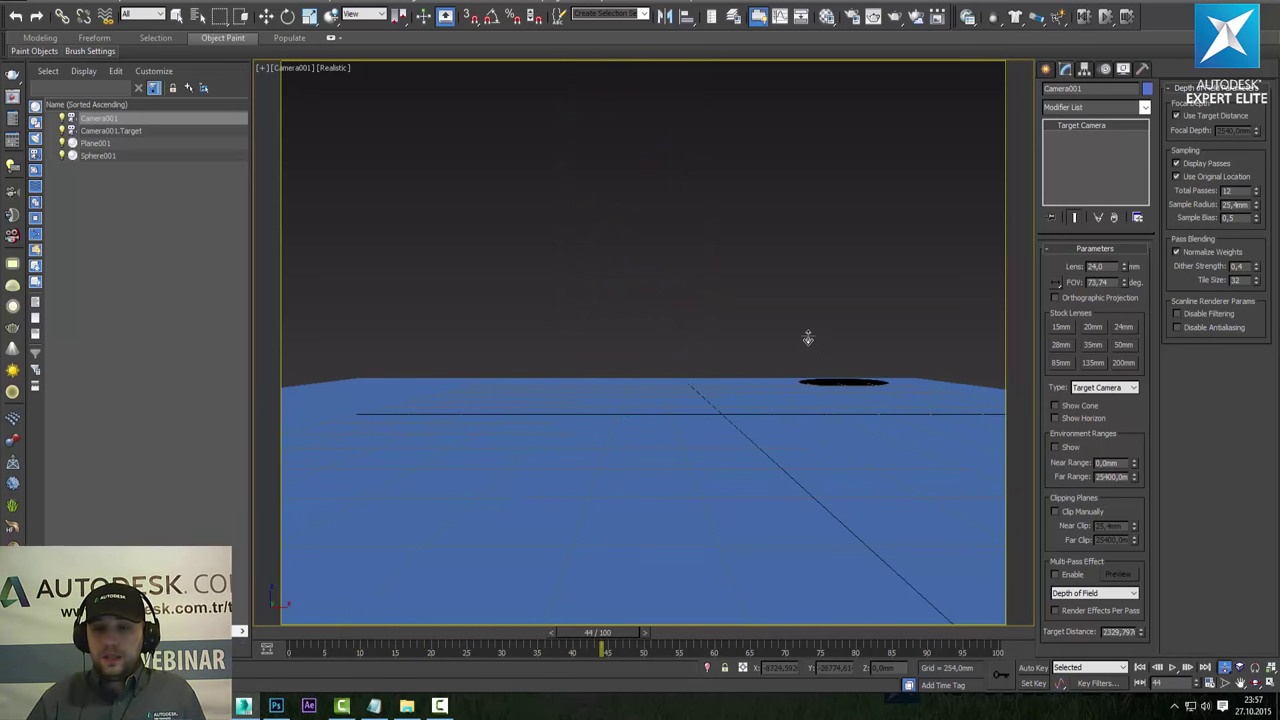
drag(806, 337, 806, 408)
drag(760, 291, 754, 394)
click(1173, 668)
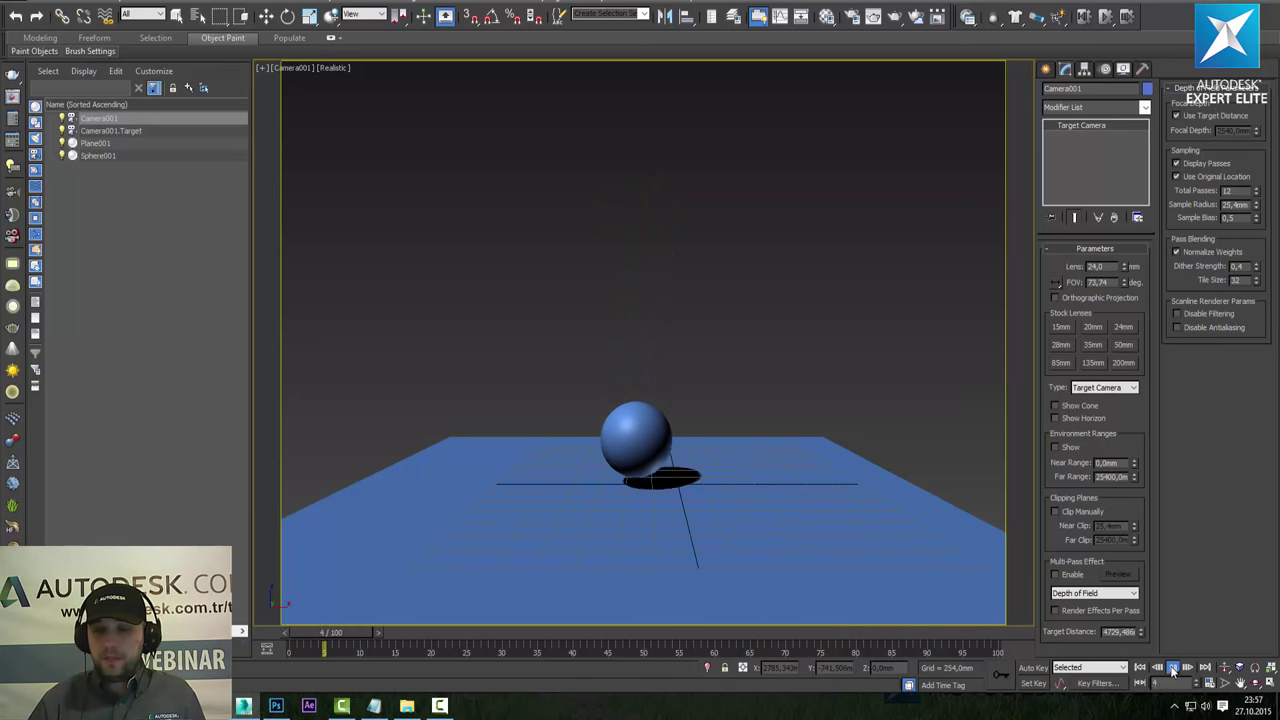
click(1173, 668)
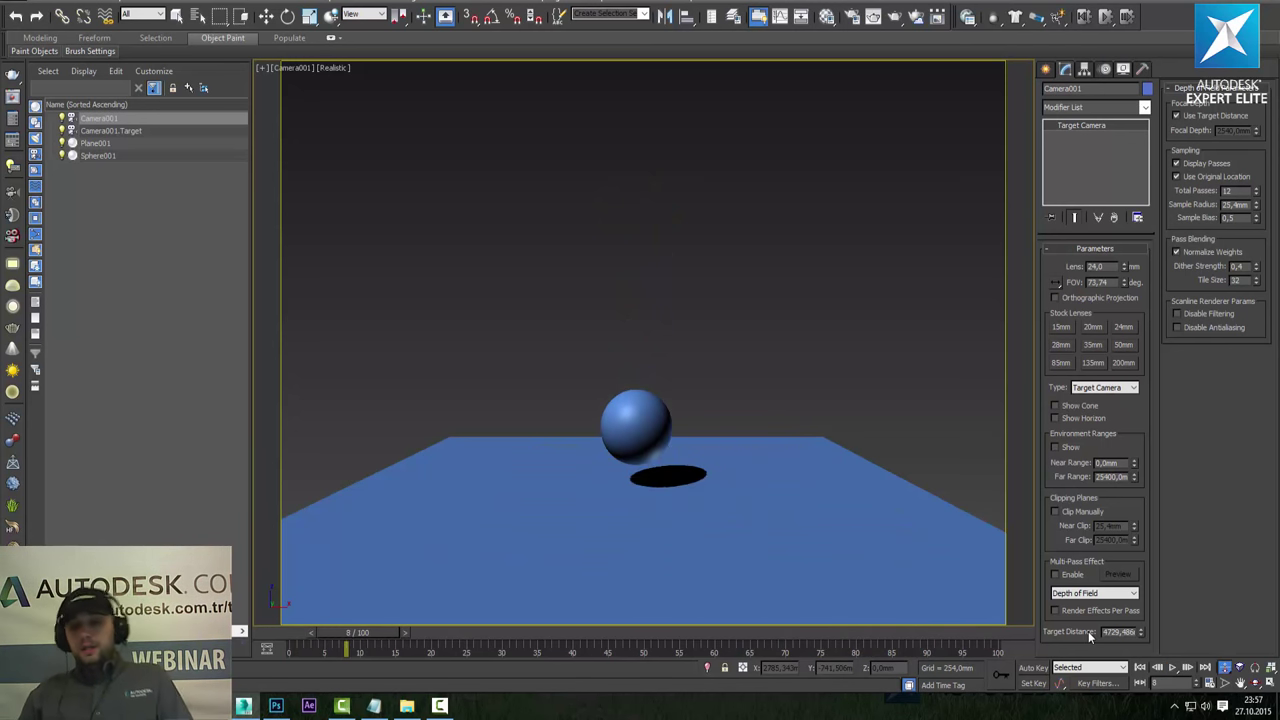
Return to frame 0, deselect the camera, and restore the four-view layout.
click(1140, 668)
key(w)
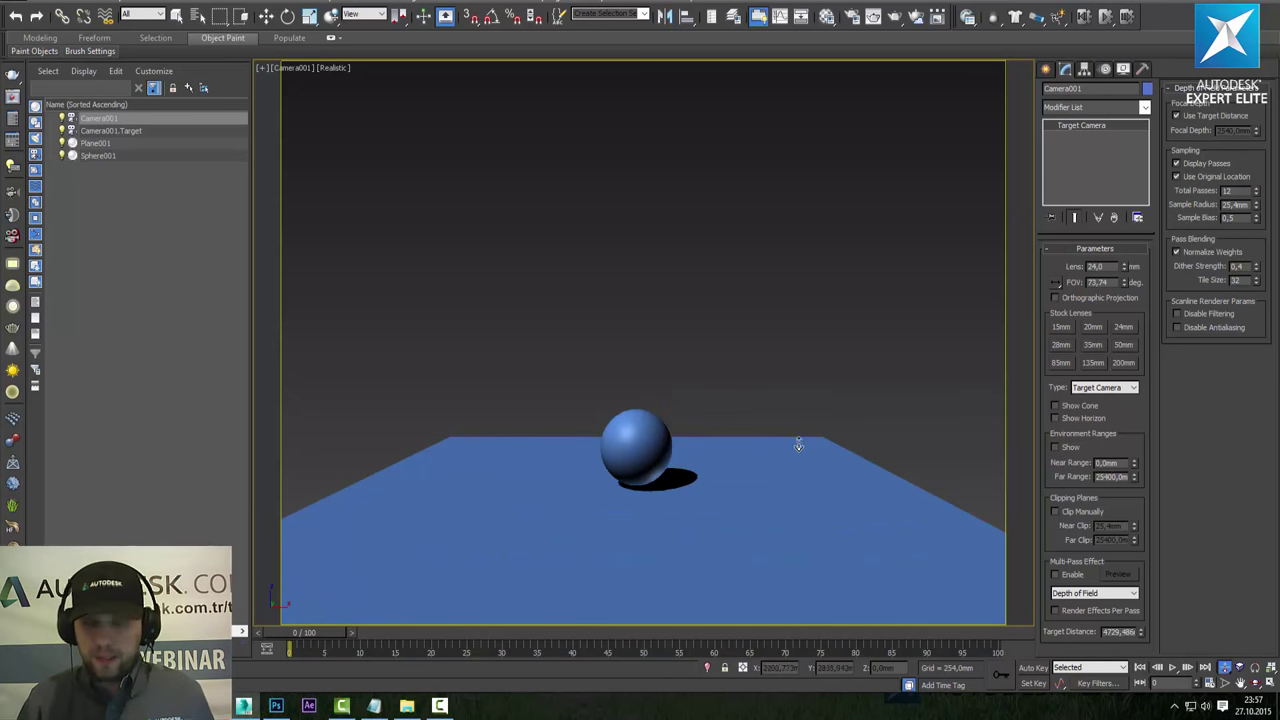
click(797, 317)
click(1271, 682)
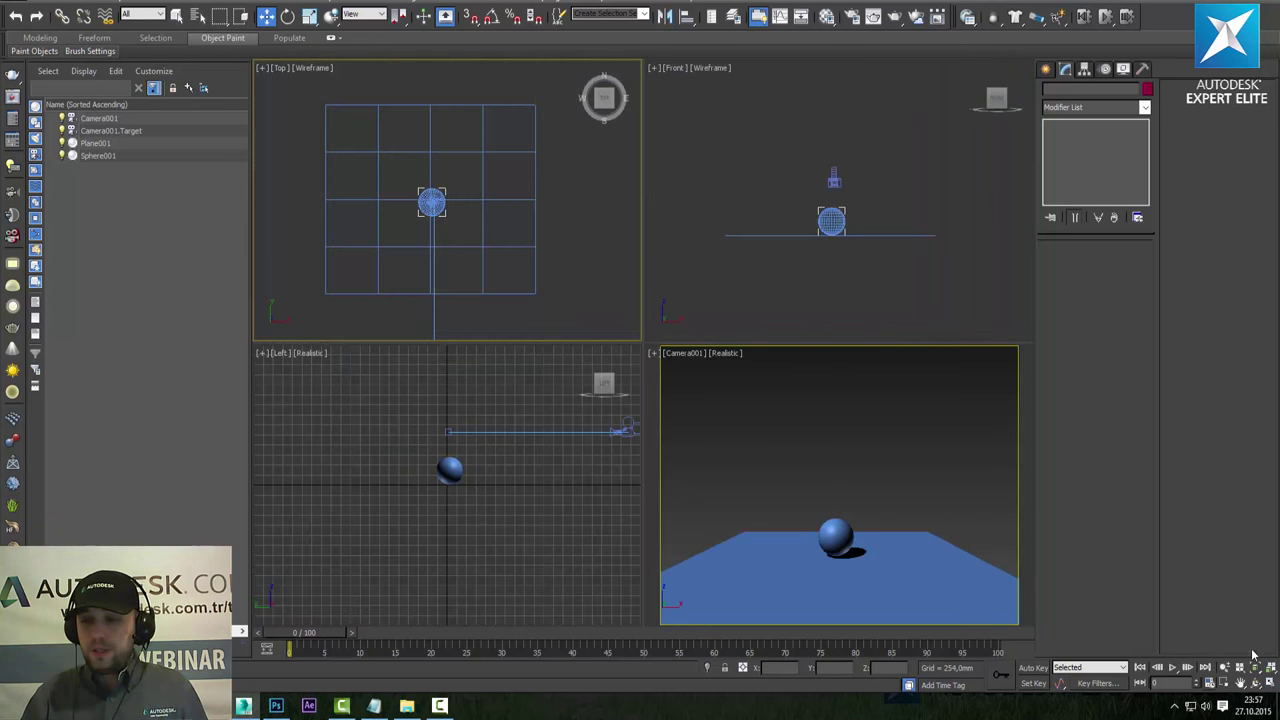
Draw a Circle spline centred on the sphere in the maximized Top view.
click(1271, 682)
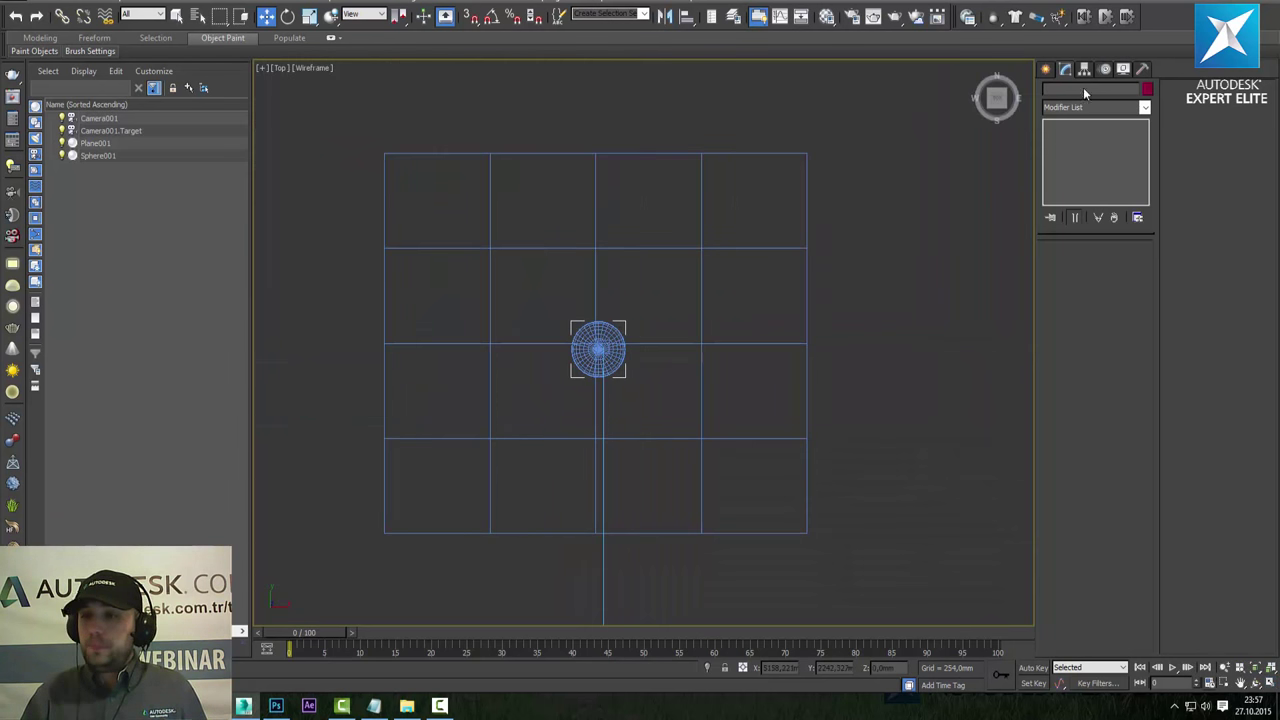
click(1047, 70)
click(1065, 92)
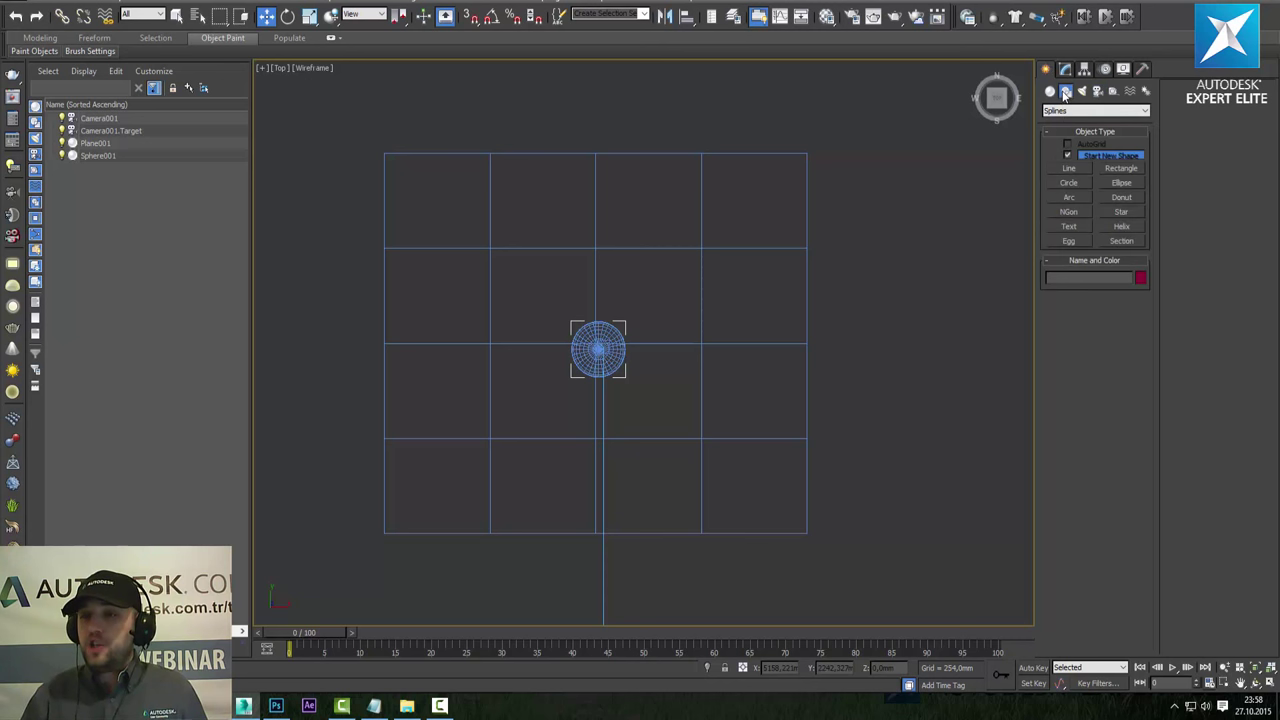
click(1078, 185)
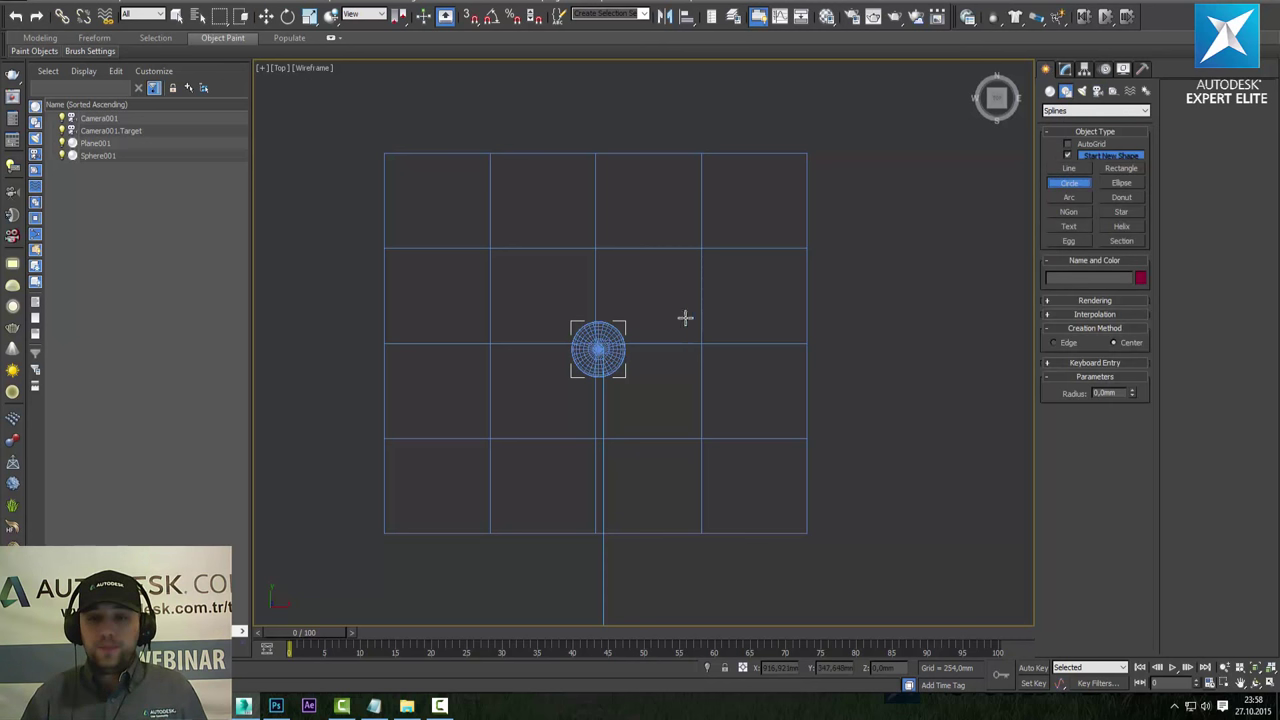
drag(598, 348, 877, 466)
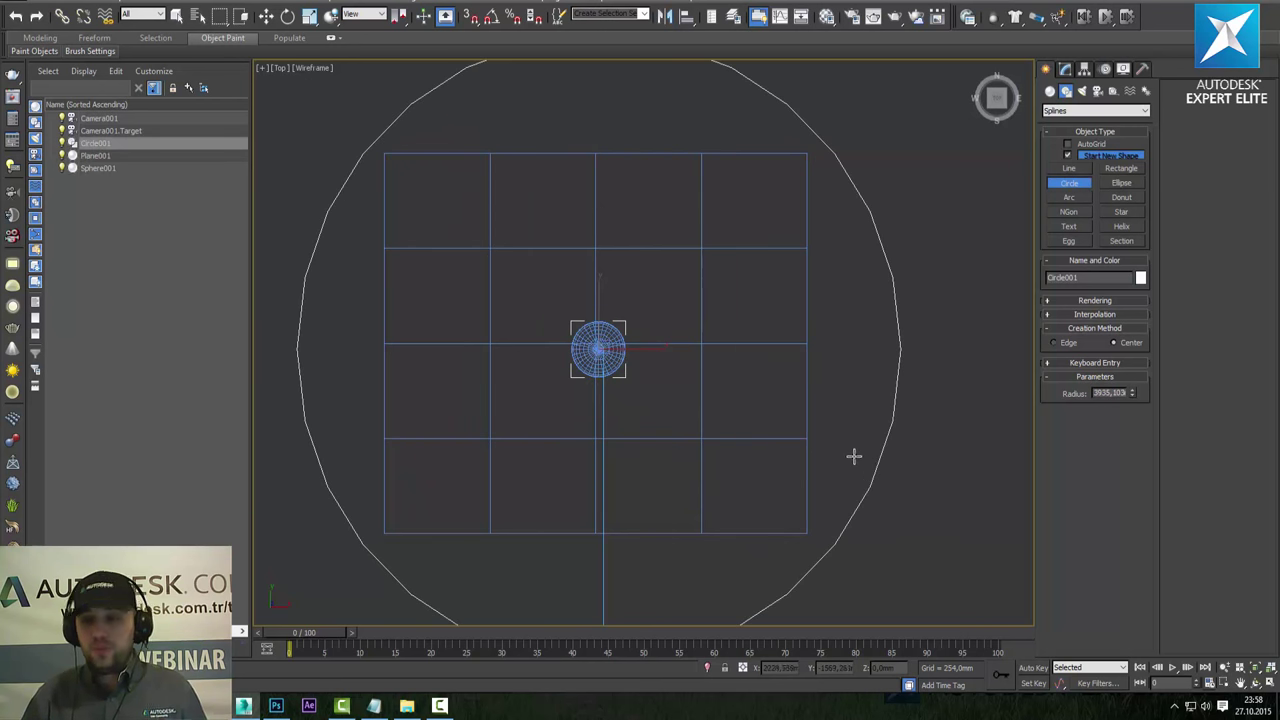
key(w)
Raise the circle up to camera height in the maximized Front view.
click(1270, 683)
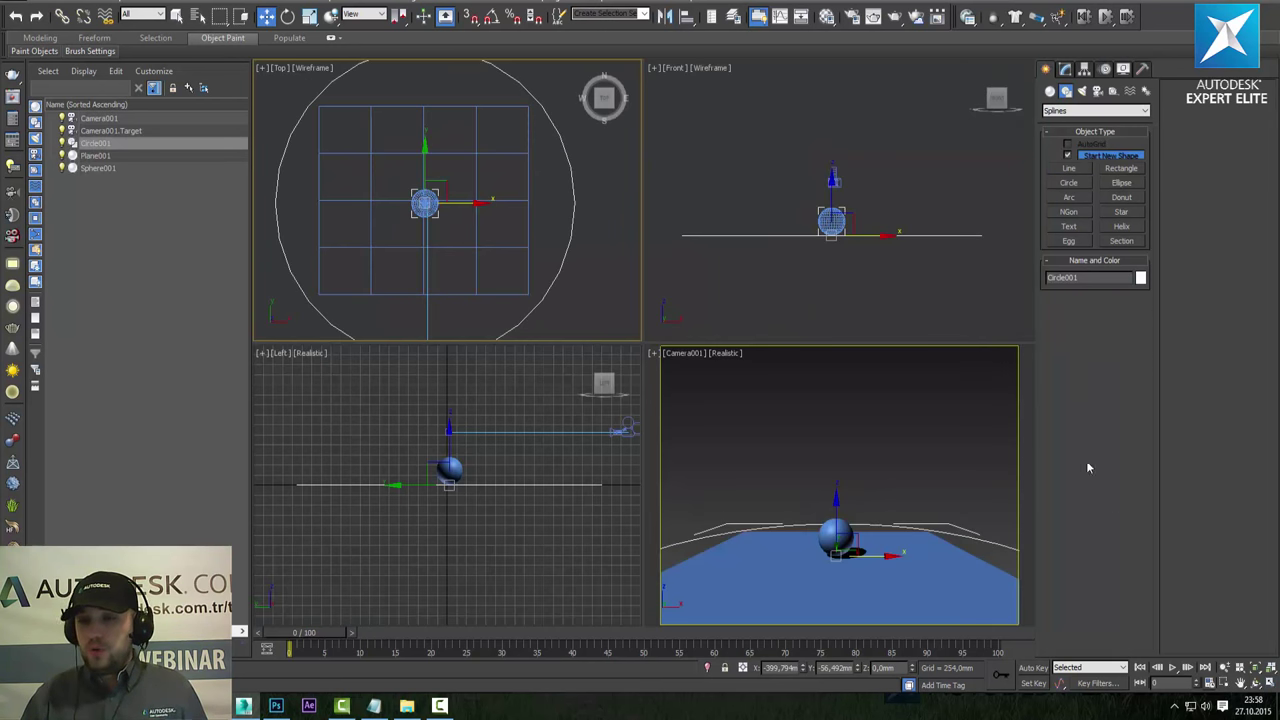
click(1270, 683)
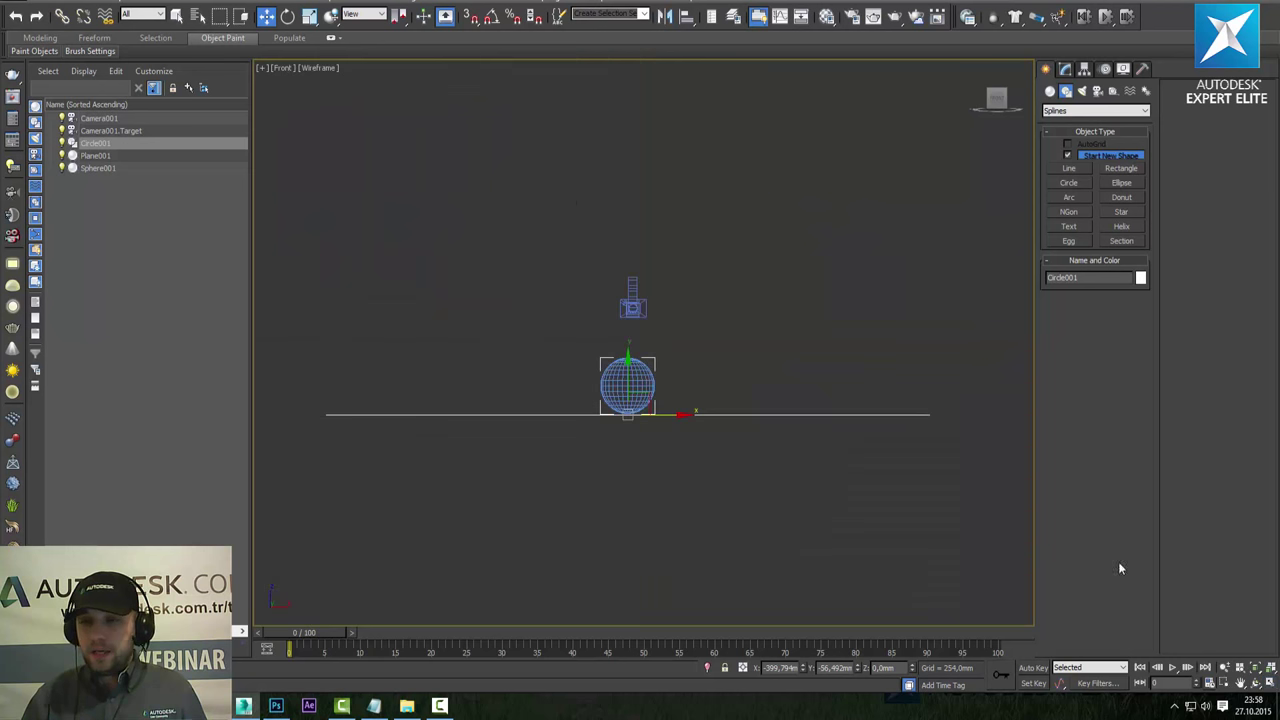
drag(628, 380, 628, 273)
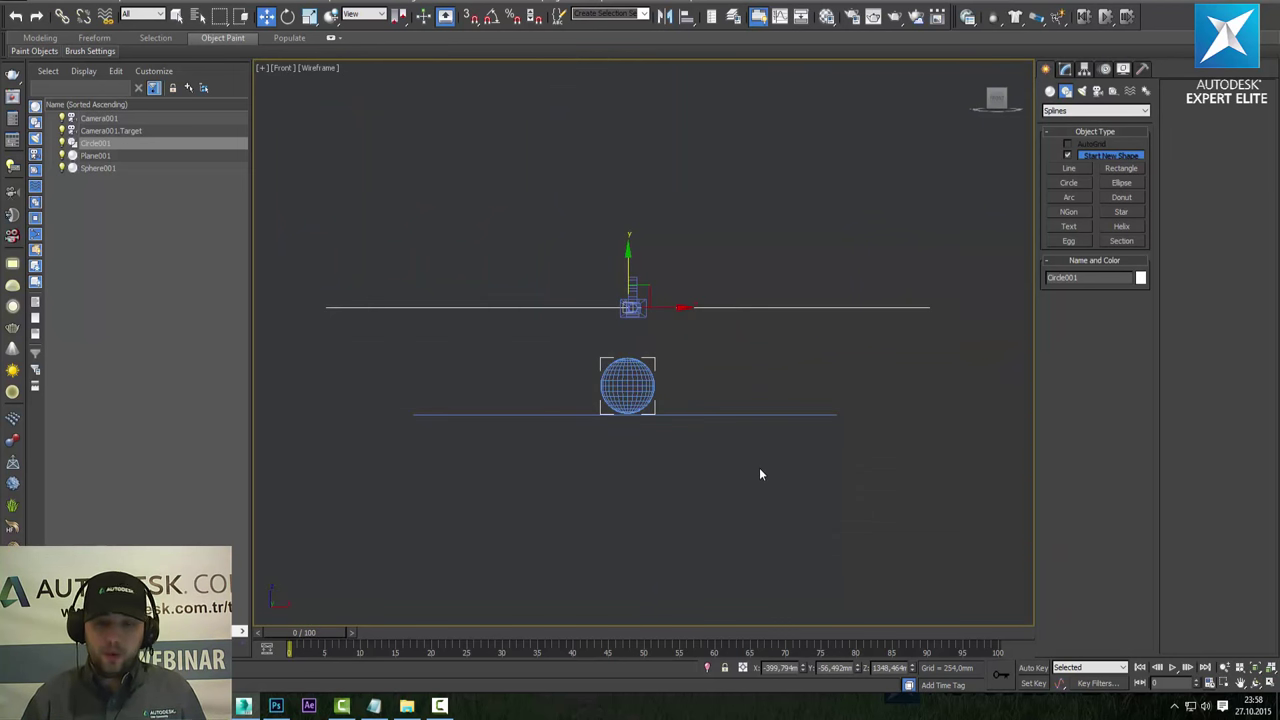
click(1267, 682)
Enlarge Circle001's radius to about 4958 so it passes through the camera.
click(588, 286)
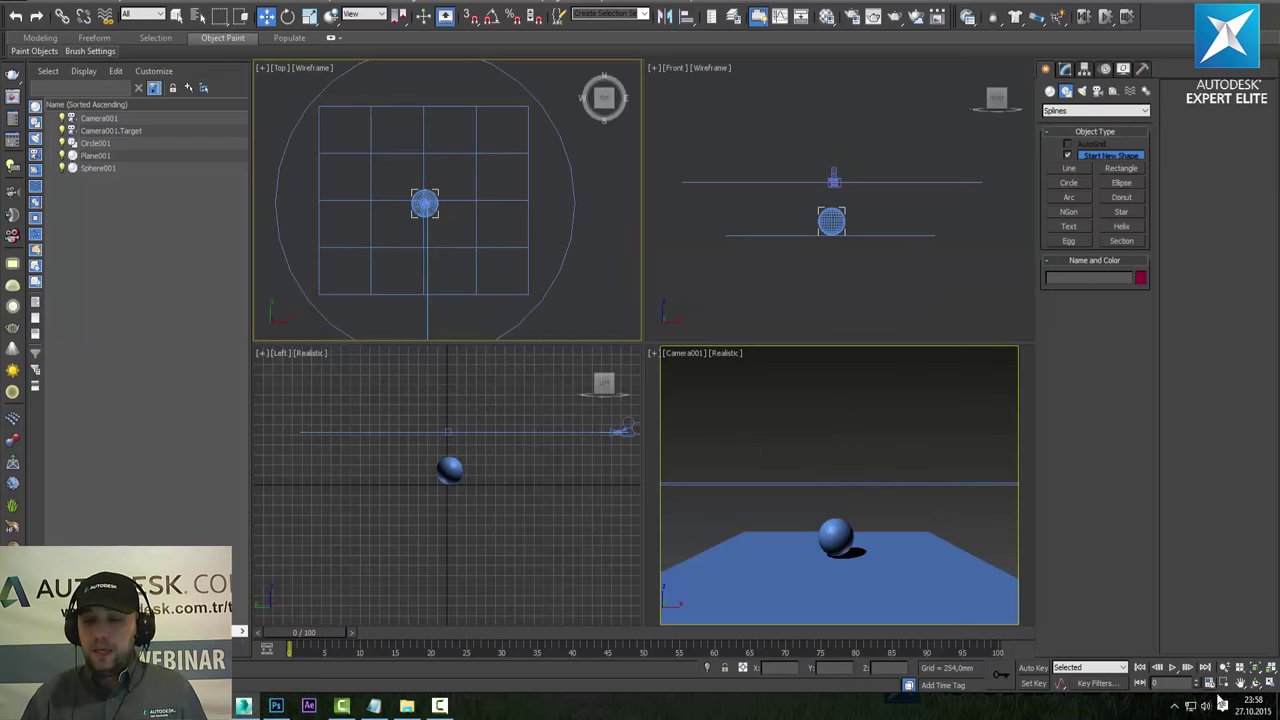
click(1268, 682)
middle_drag(790, 393, 754, 377)
scroll(754, 377, down, 3)
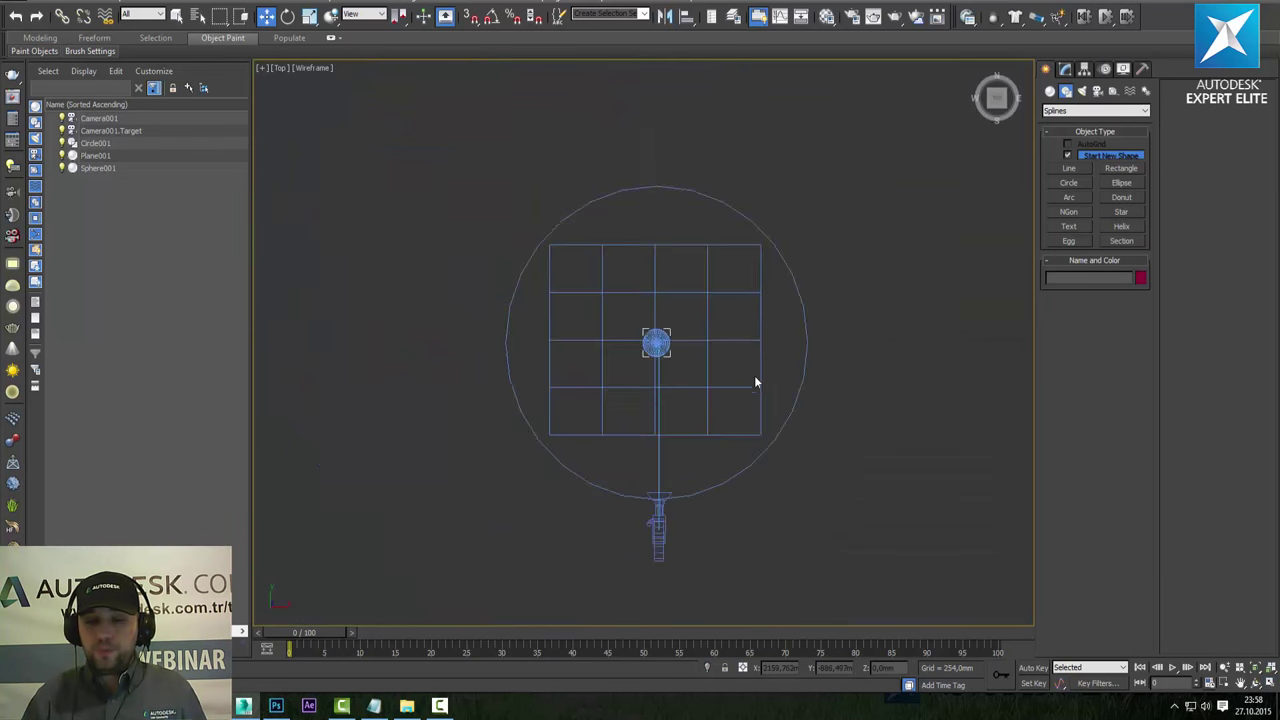
middle_drag(795, 434, 743, 413)
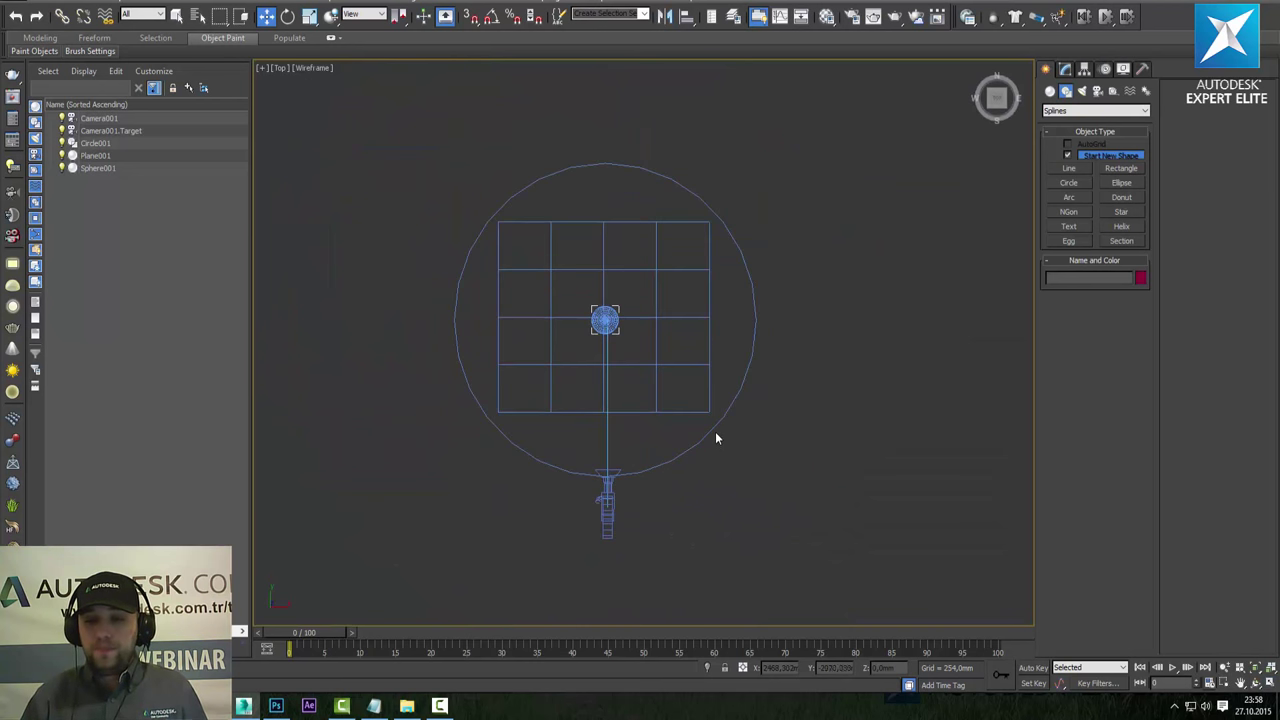
click(715, 437)
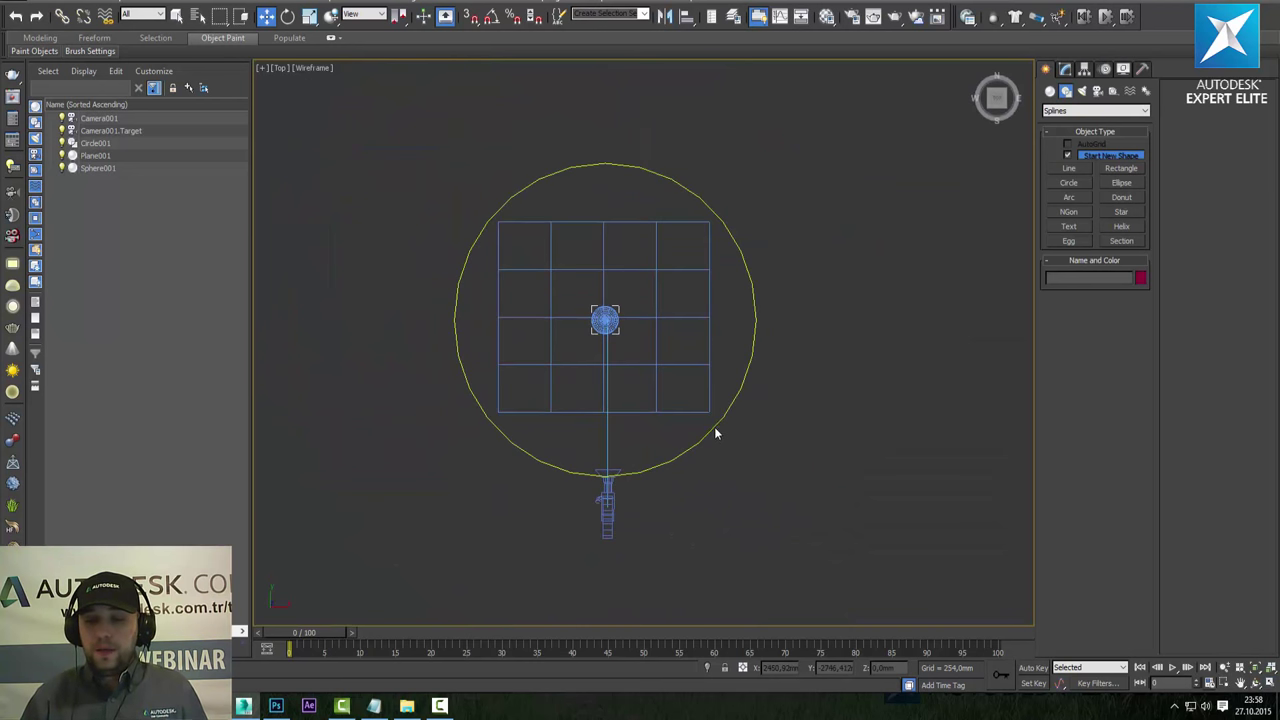
click(1064, 69)
drag(1133, 293, 1133, 230)
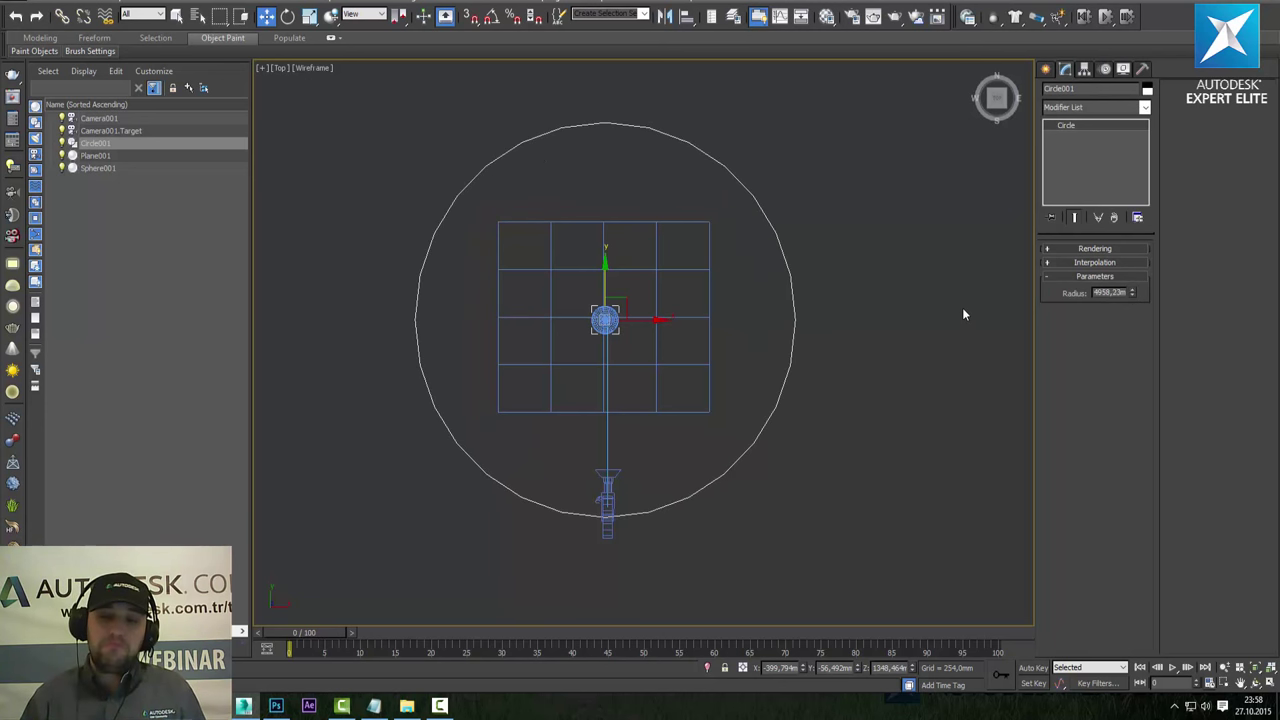
click(986, 129)
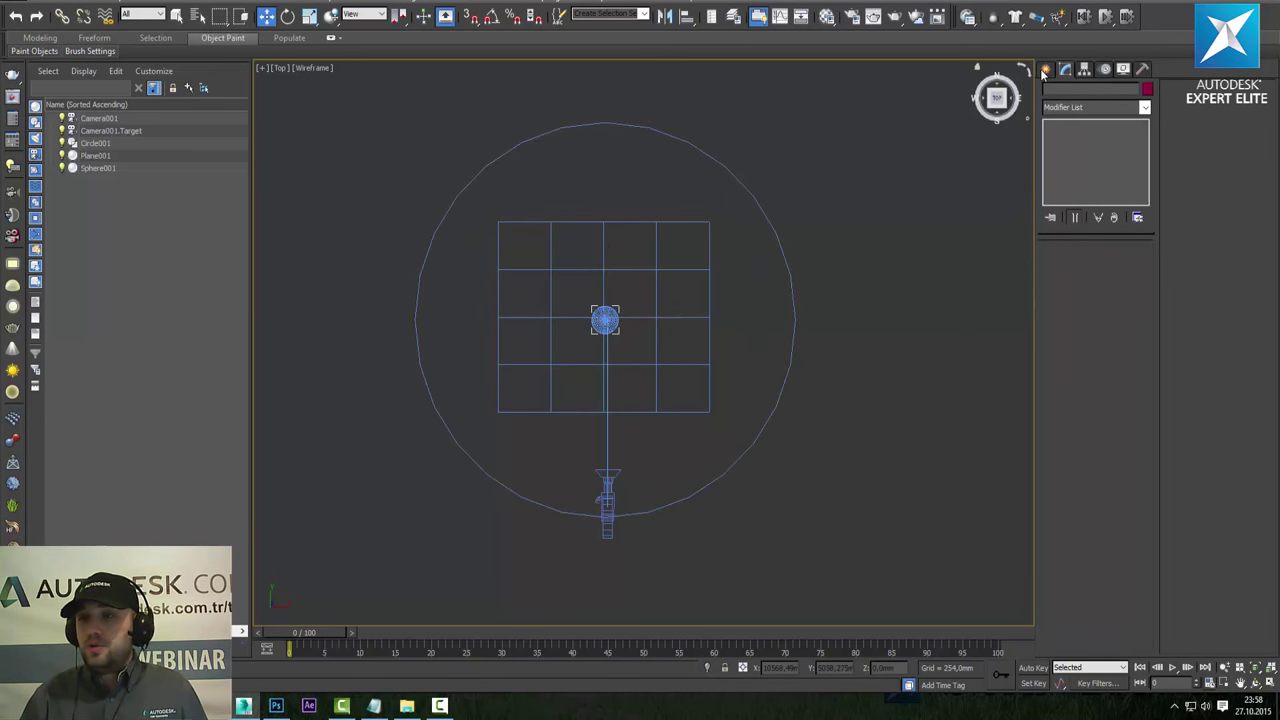
In the Motion panel, select Circle001 and its Position track.
click(1045, 71)
click(1105, 70)
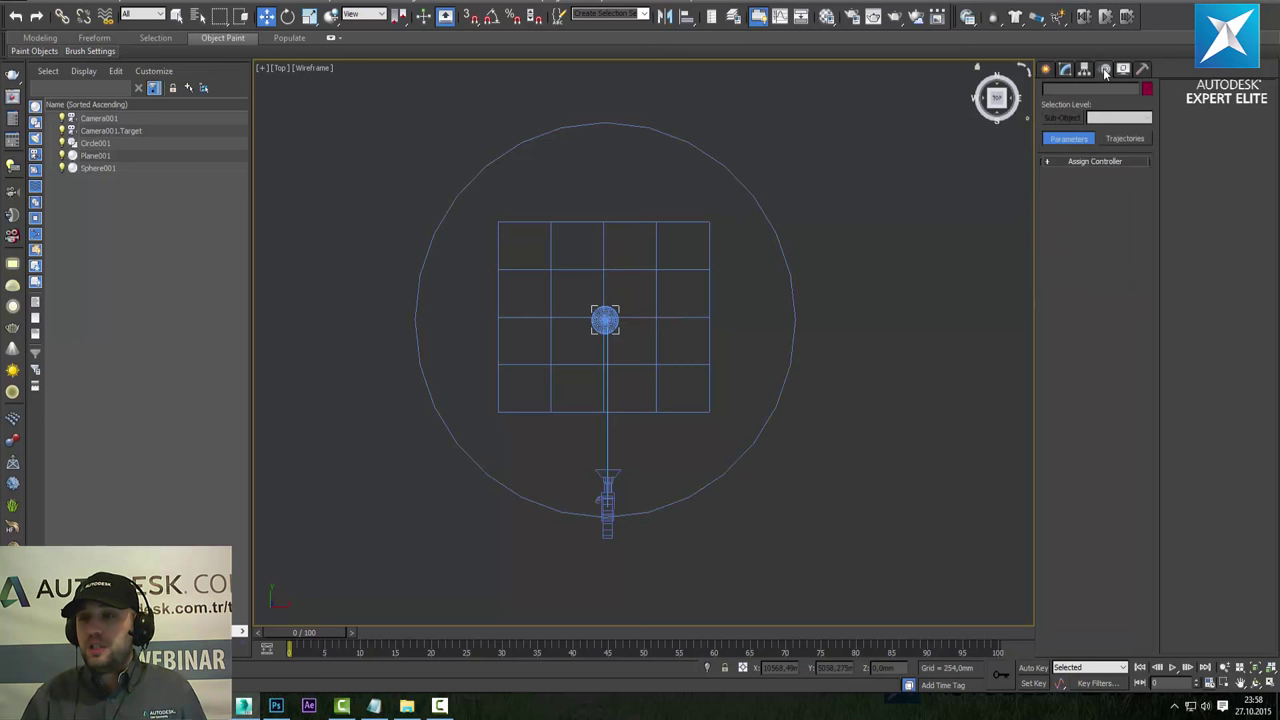
click(1109, 164)
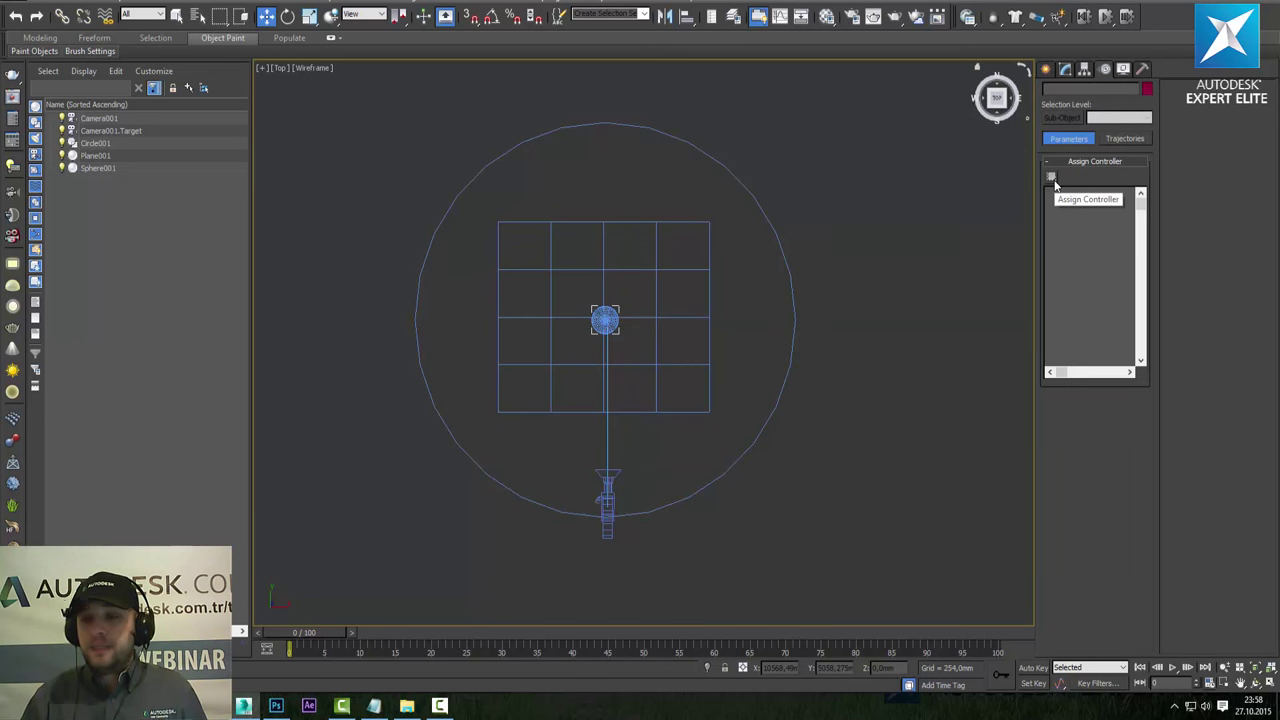
click(793, 360)
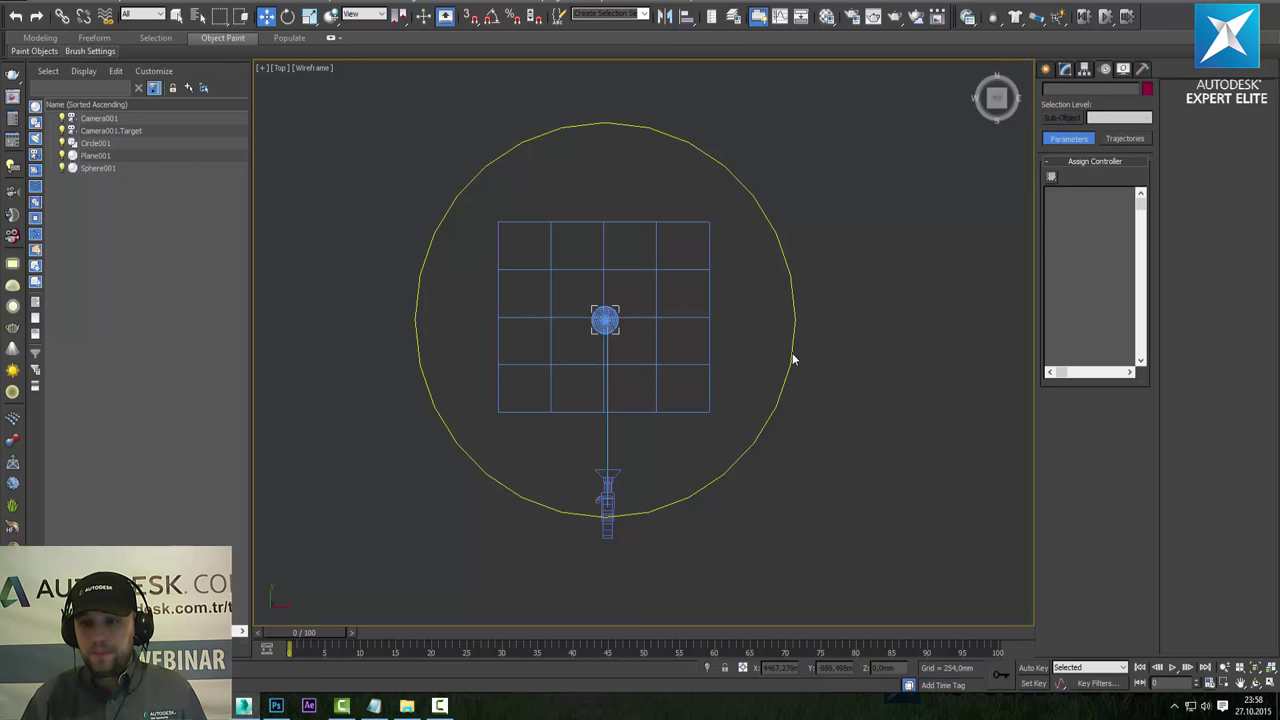
click(794, 360)
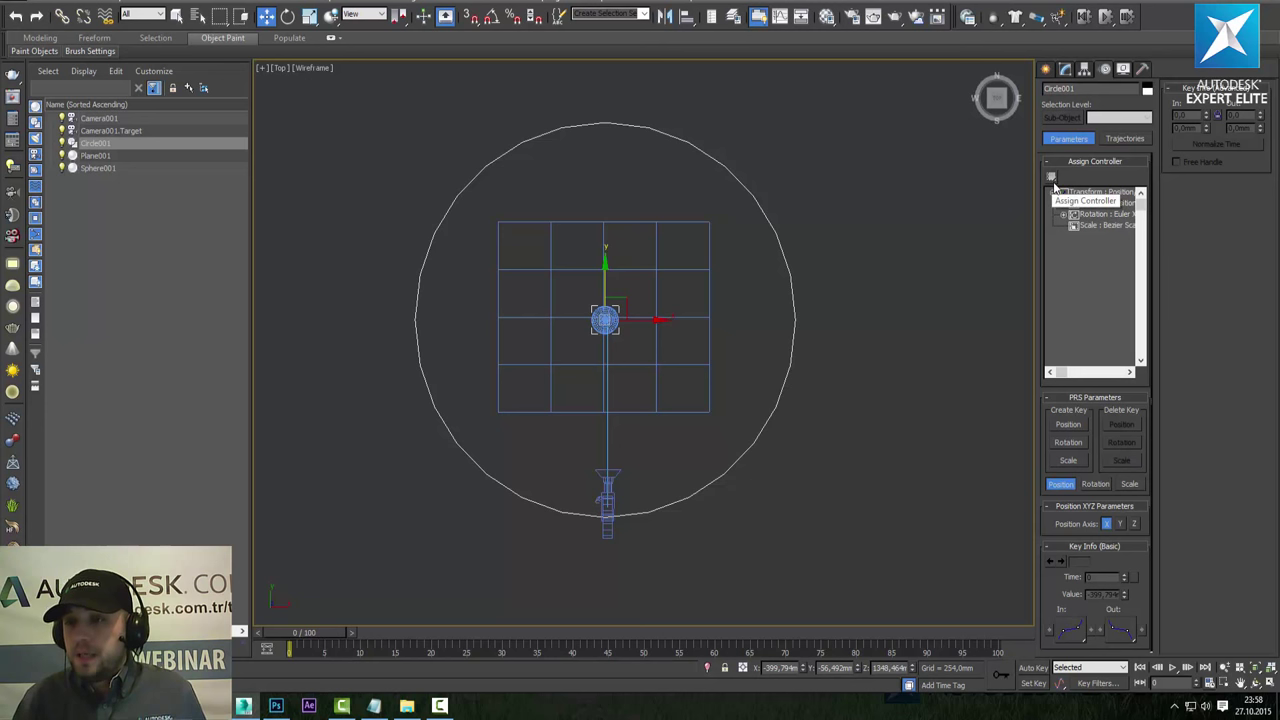
click(1100, 203)
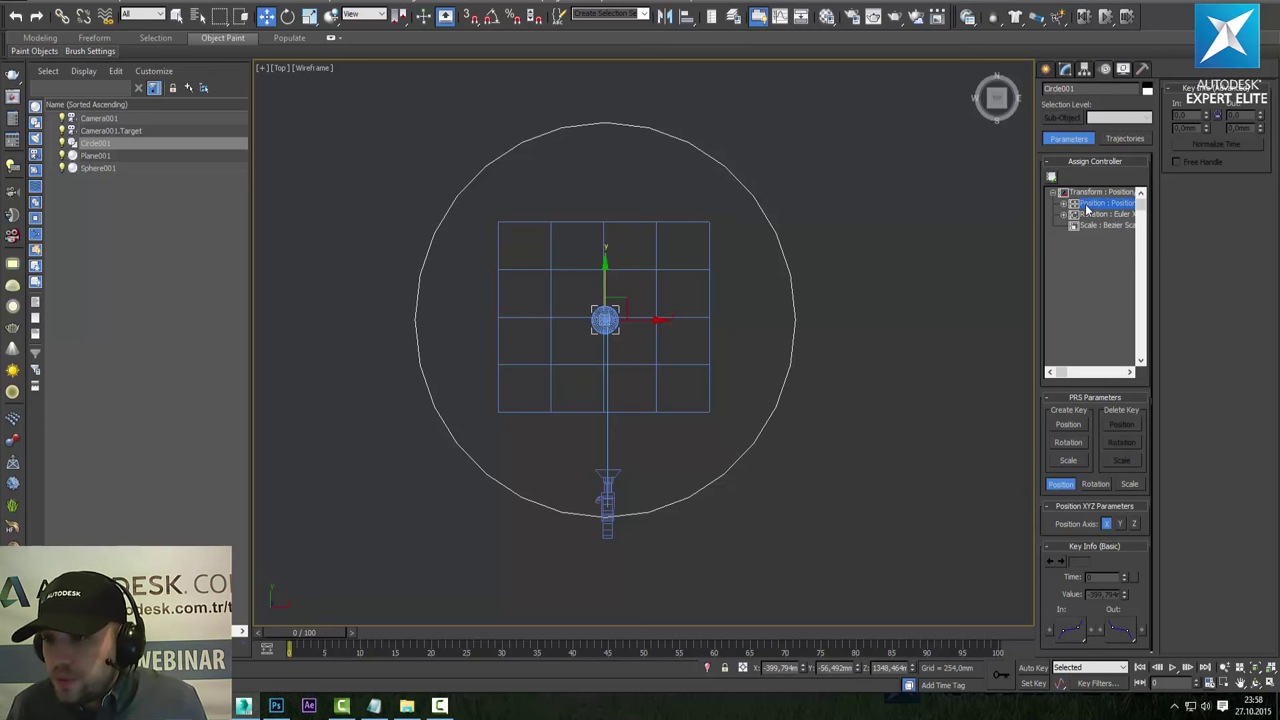
Assign a Path Constraint controller to the Position track and activate Add Path.
click(1052, 178)
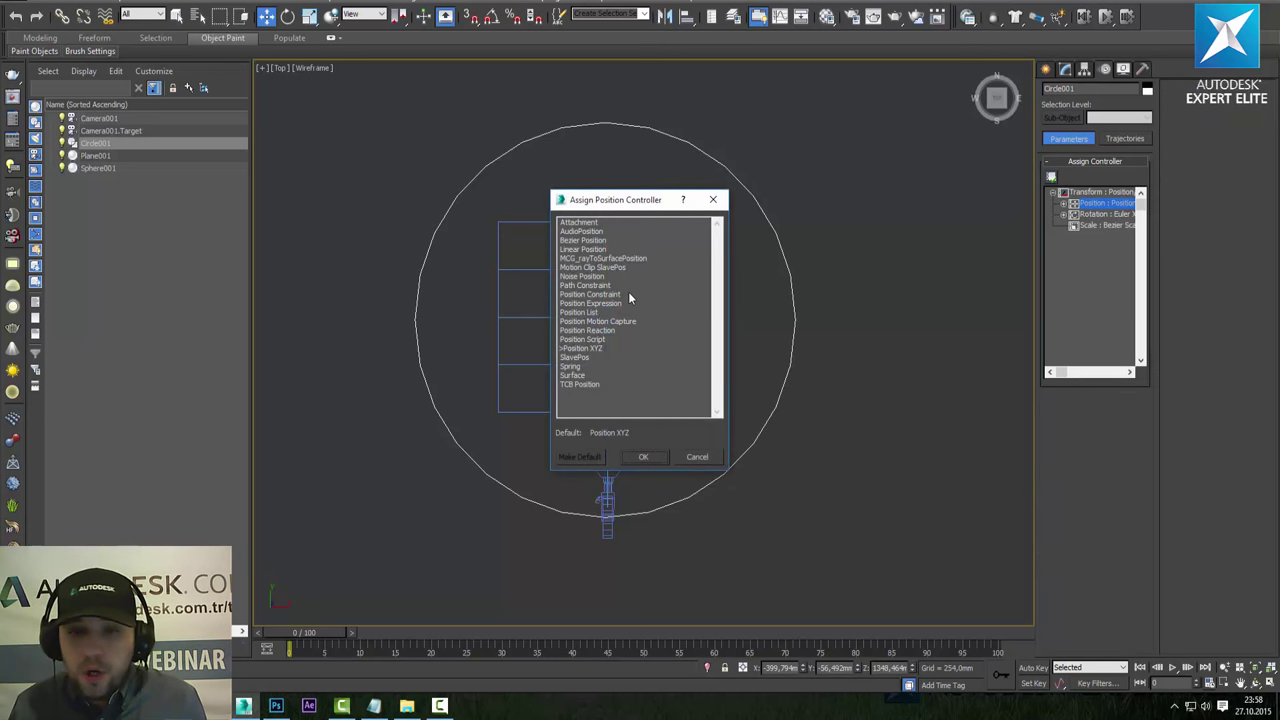
click(596, 286)
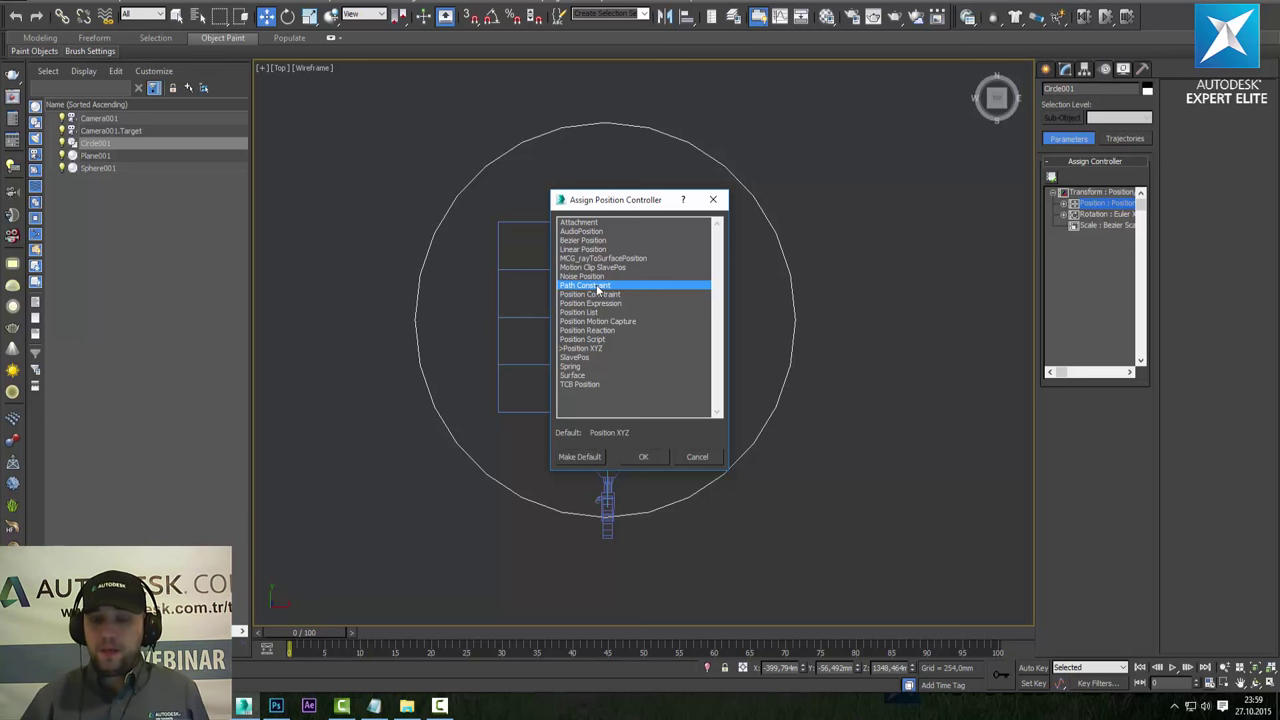
click(645, 457)
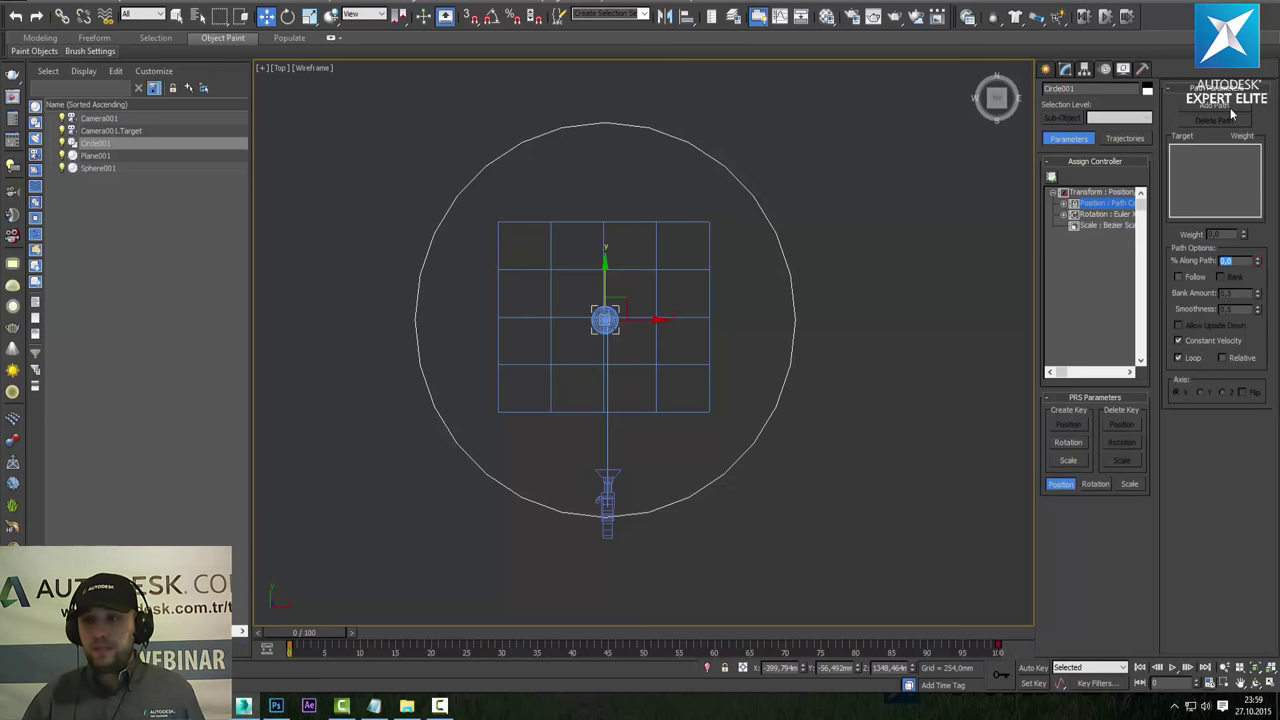
click(1232, 112)
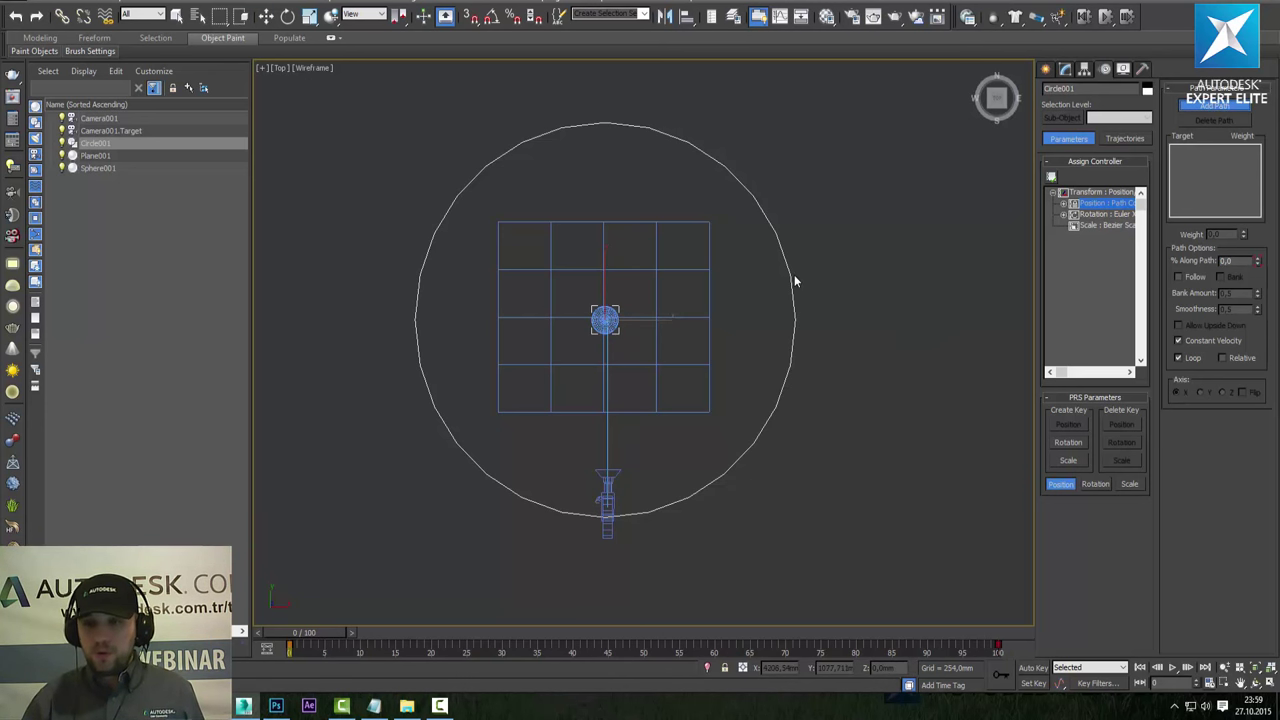
scroll(789, 293, up, 2)
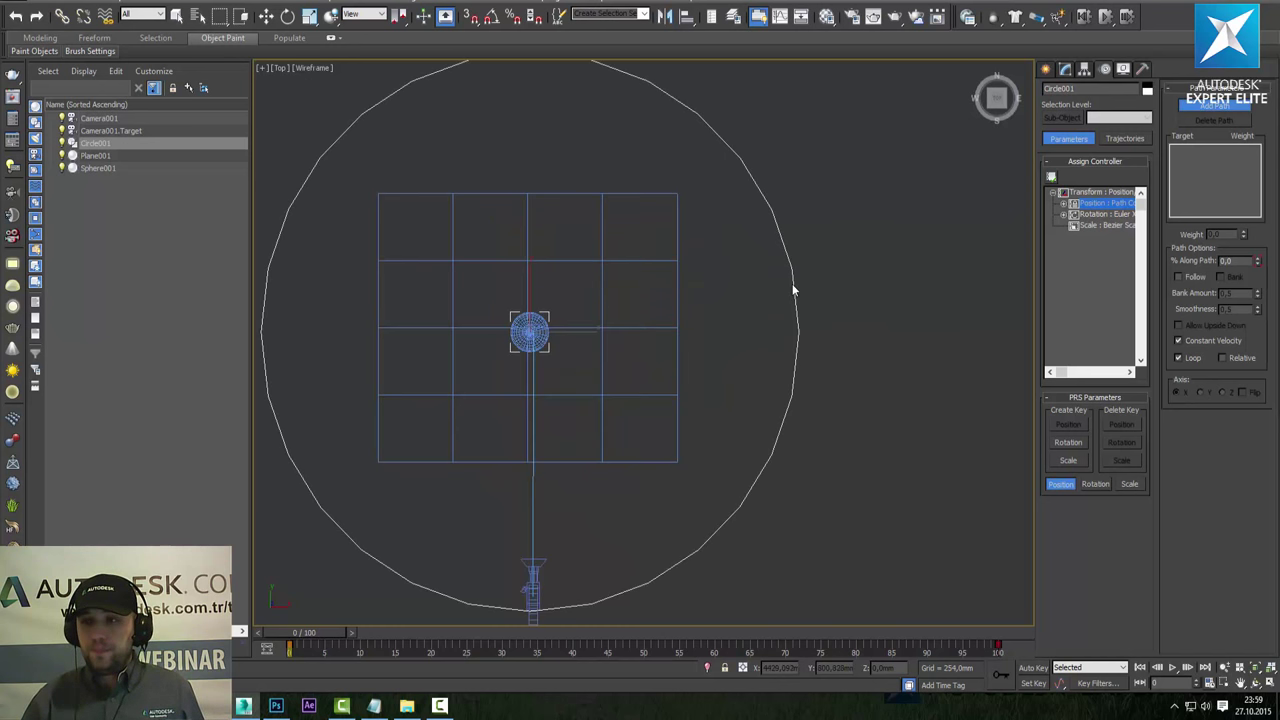
click(1205, 110)
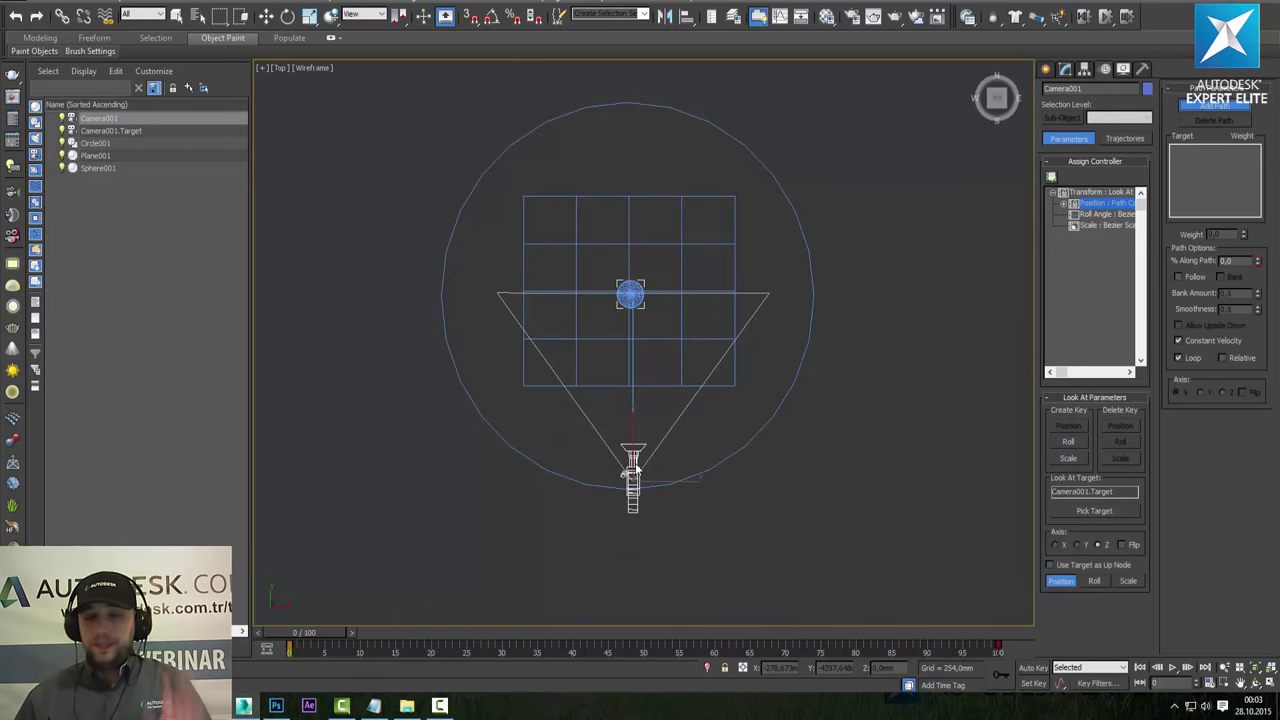
Put Camera001 on the Circle001 path, slide it to 84,418% along, and restore four views.
click(792, 381)
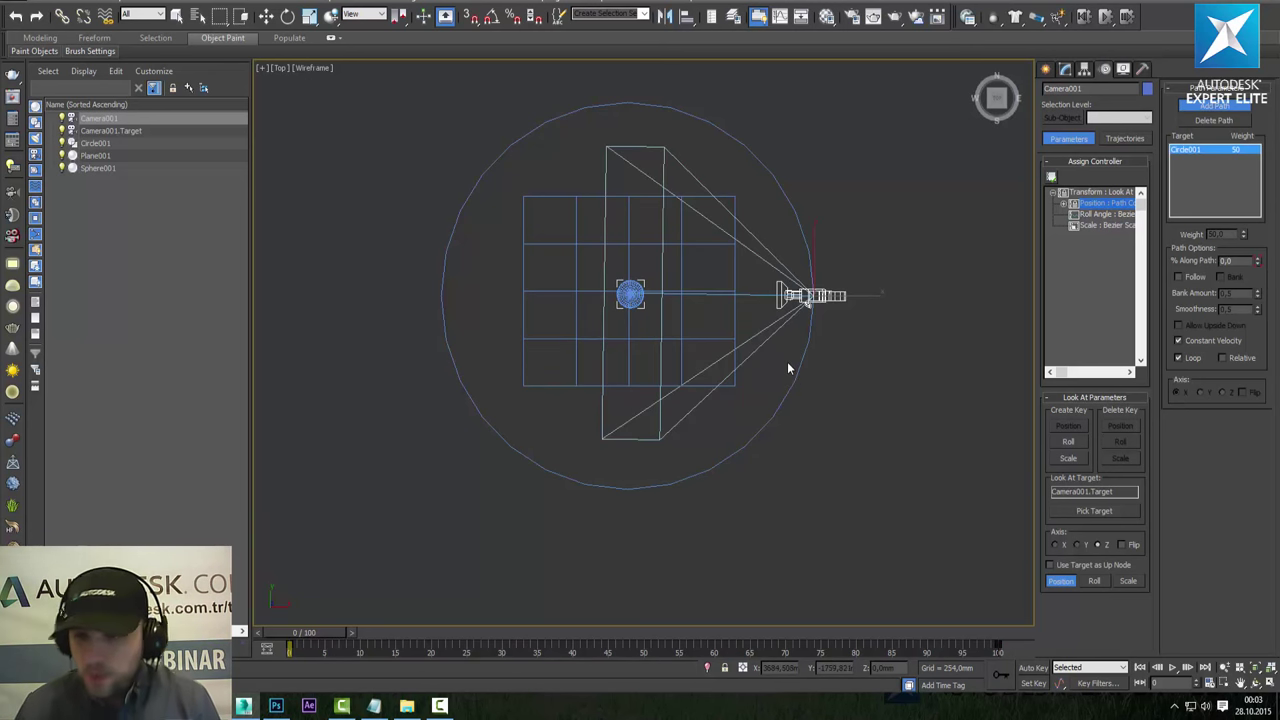
key(w)
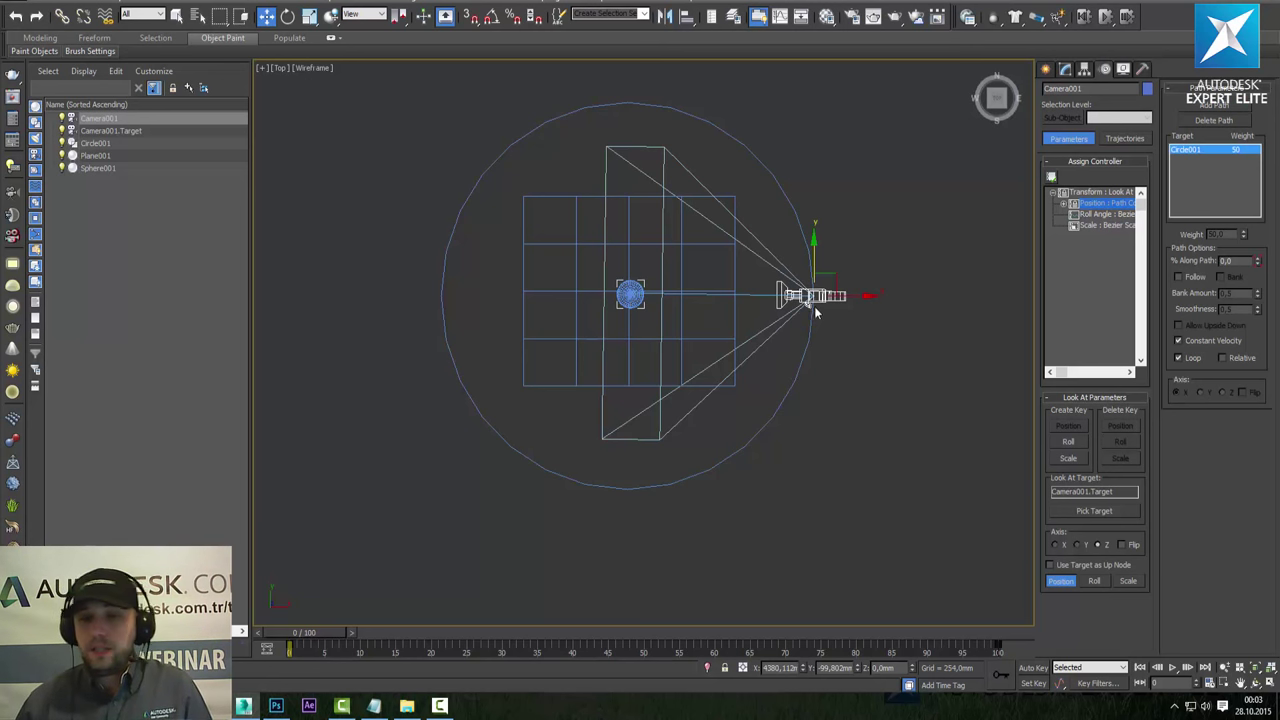
mouse_move(834, 276)
mouse_down()
mouse_move(434, 260)
mouse_move(518, 390)
mouse_move(389, 219)
mouse_move(760, 332)
mouse_move(775, 323)
mouse_move(814, 357)
mouse_move(471, 200)
mouse_move(691, 463)
mouse_move(789, 407)
mouse_move(814, 214)
mouse_move(649, 120)
mouse_move(603, 126)
mouse_move(575, 155)
mouse_move(714, 306)
mouse_move(666, 305)
mouse_up()
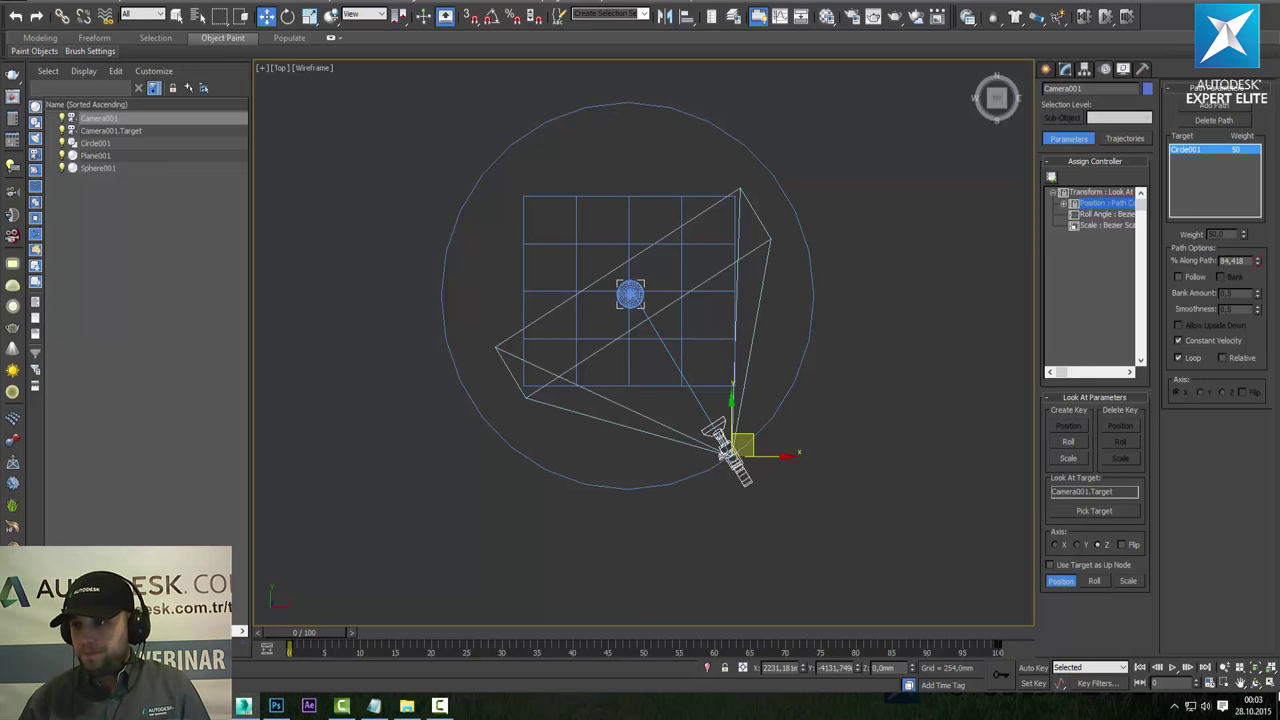
click(1268, 682)
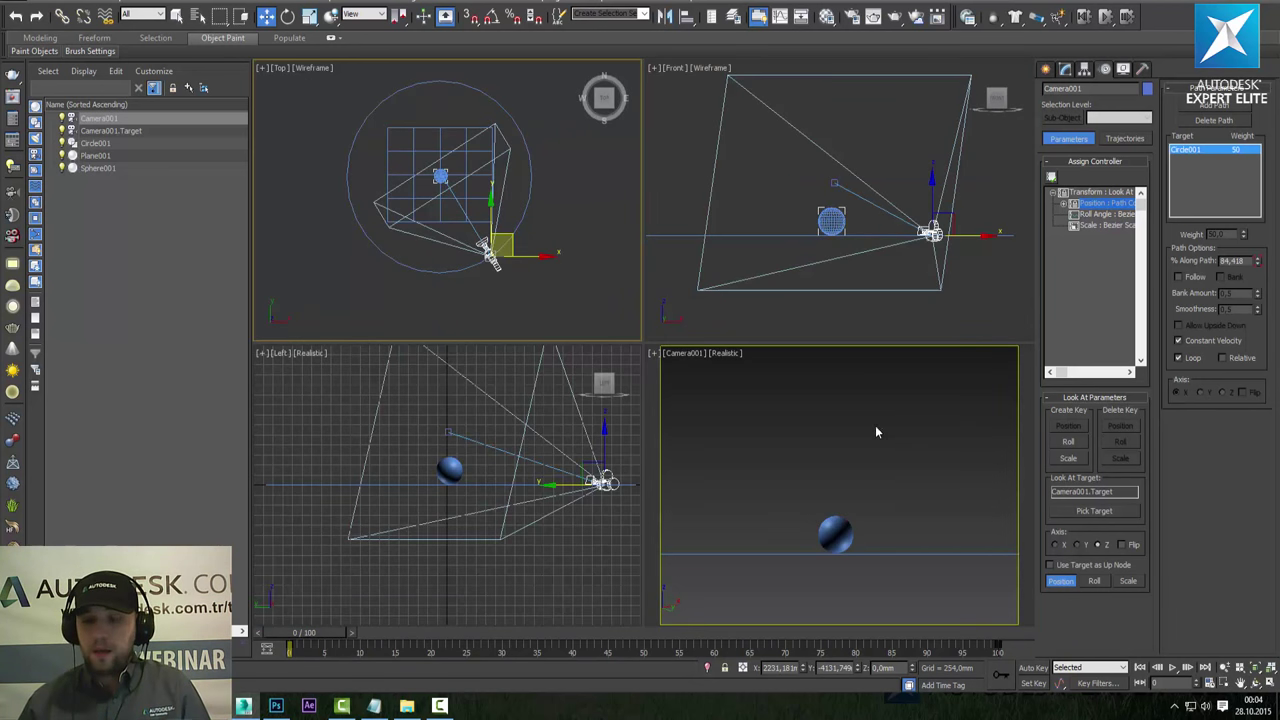
Slide Camera001 further around its circular path in the Top view.
right_click(891, 416)
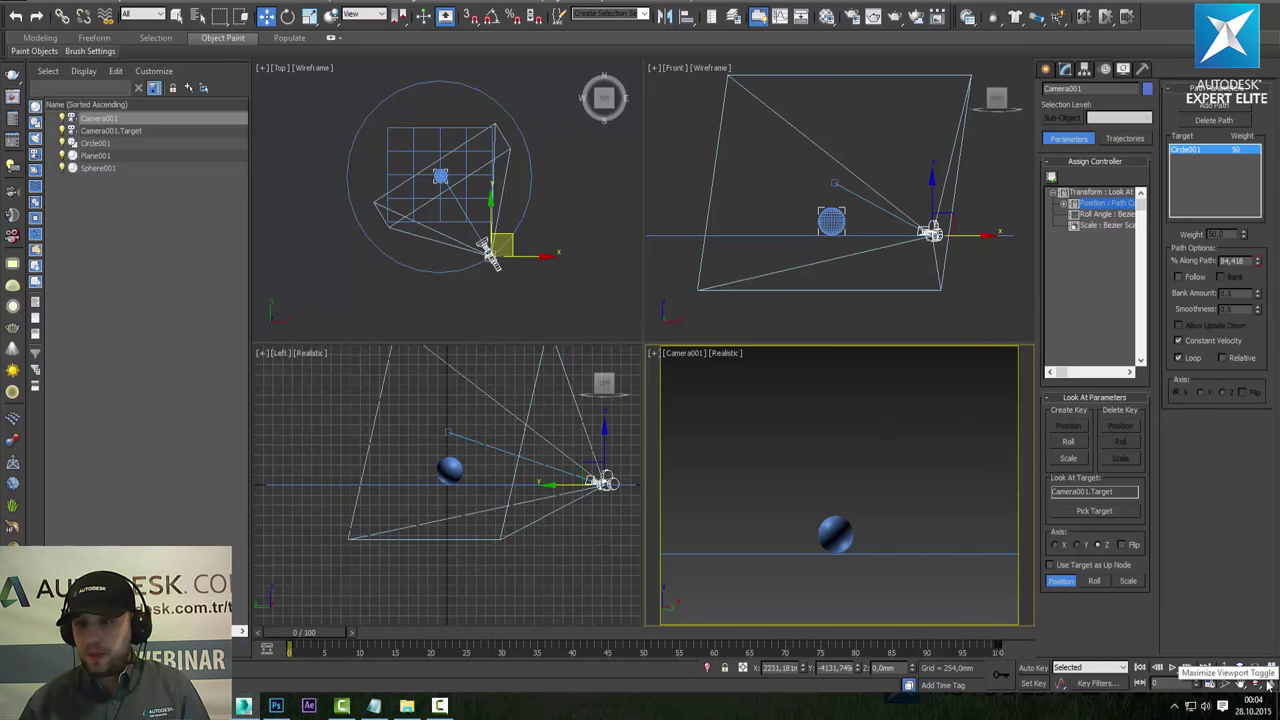
click(1268, 682)
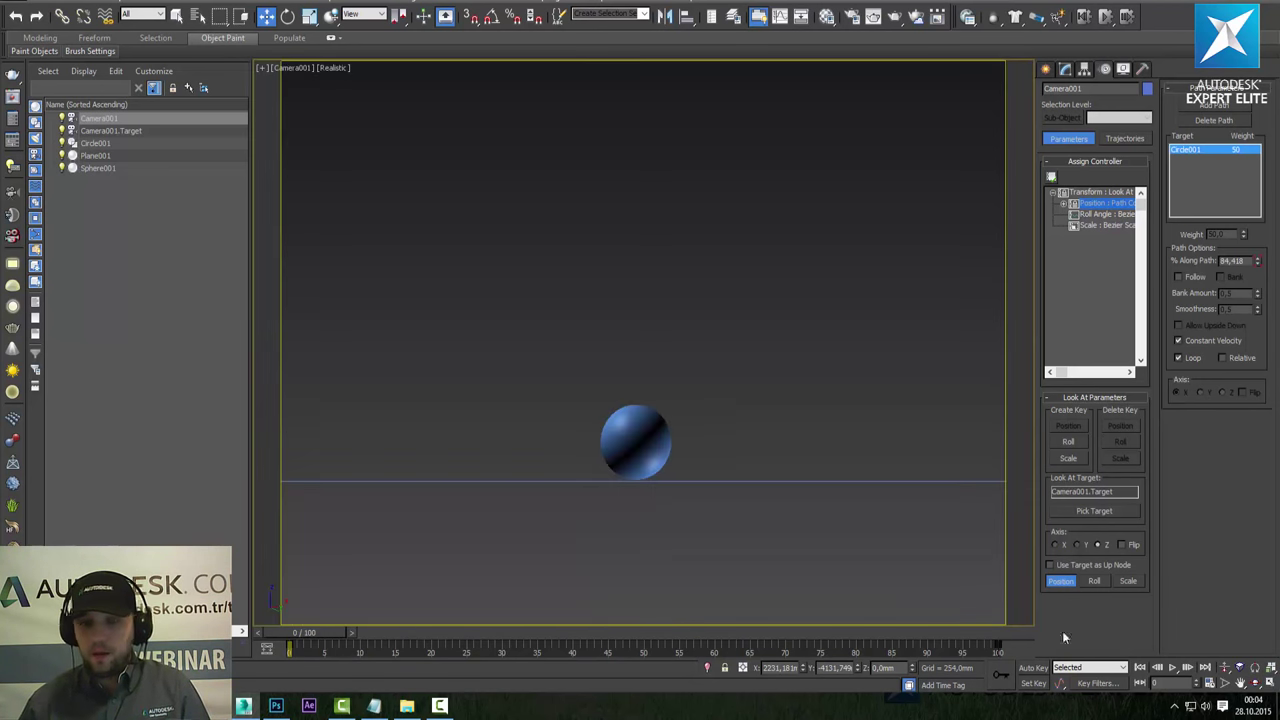
click(1268, 682)
click(530, 273)
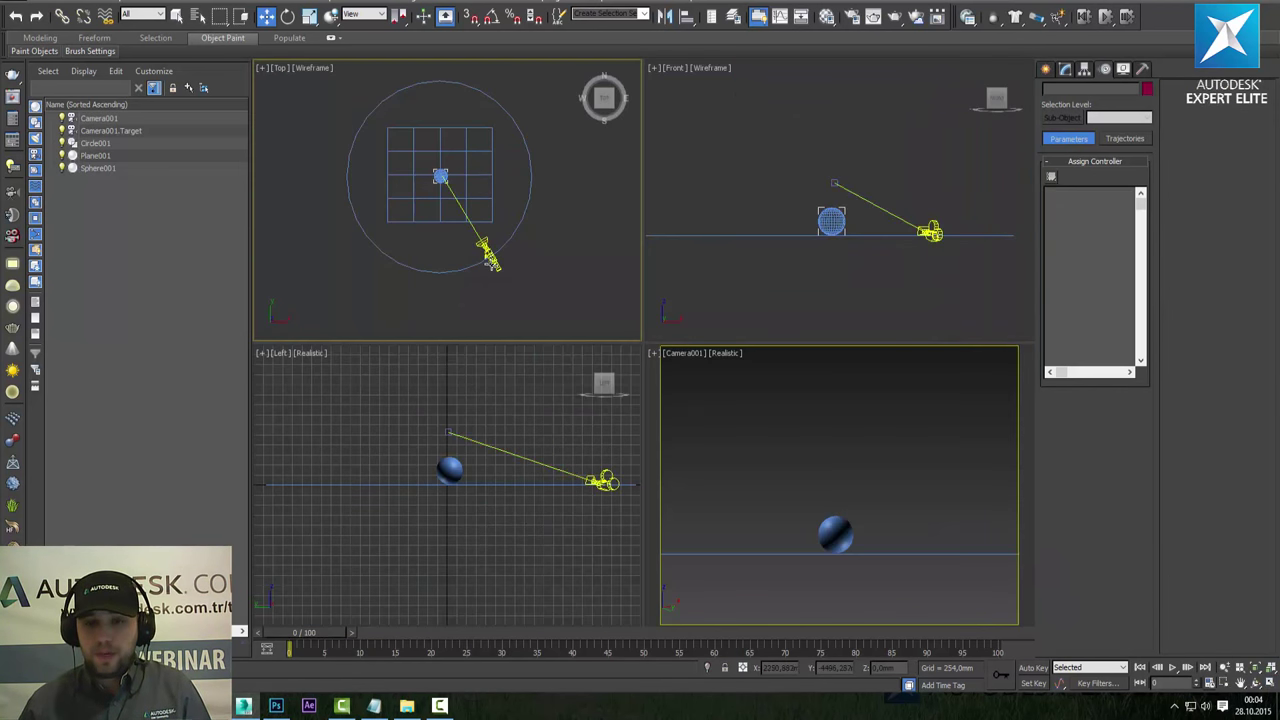
click(488, 254)
mouse_move(516, 256)
mouse_down()
mouse_move(535, 194)
mouse_move(491, 253)
mouse_move(514, 210)
mouse_move(420, 80)
mouse_move(374, 220)
mouse_move(512, 163)
mouse_move(357, 143)
mouse_move(463, 266)
mouse_move(500, 94)
mouse_move(400, 178)
mouse_move(430, 230)
mouse_move(470, 225)
mouse_move(490, 140)
mouse_move(406, 176)
mouse_move(515, 307)
mouse_up()
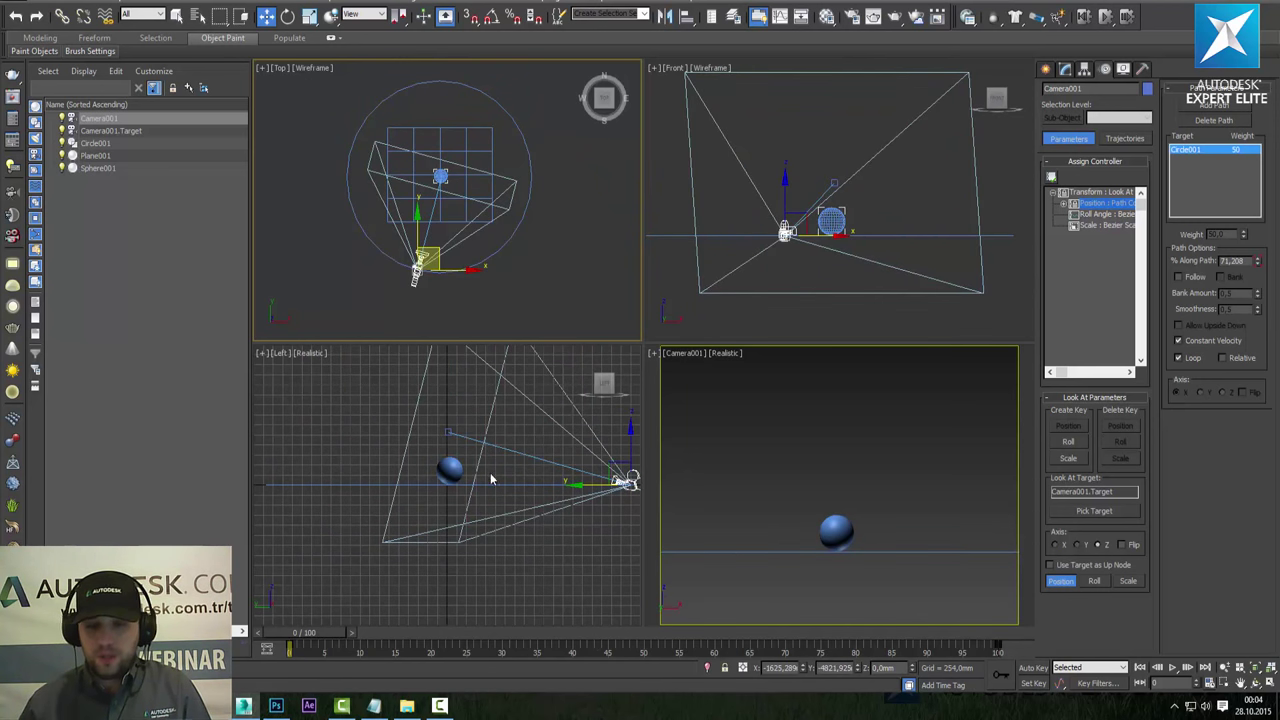
Lower Camera001.Target onto the sphere, then select the camera and circle together.
click(339, 485)
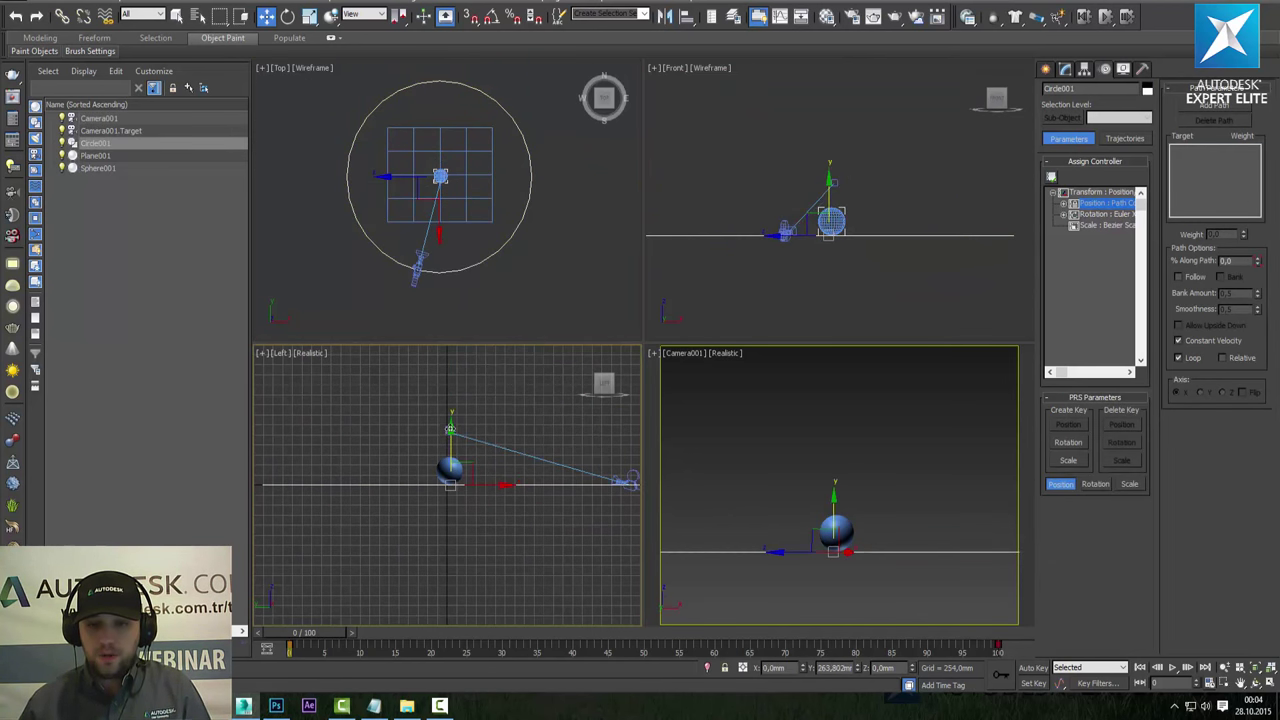
click(425, 432)
click(448, 440)
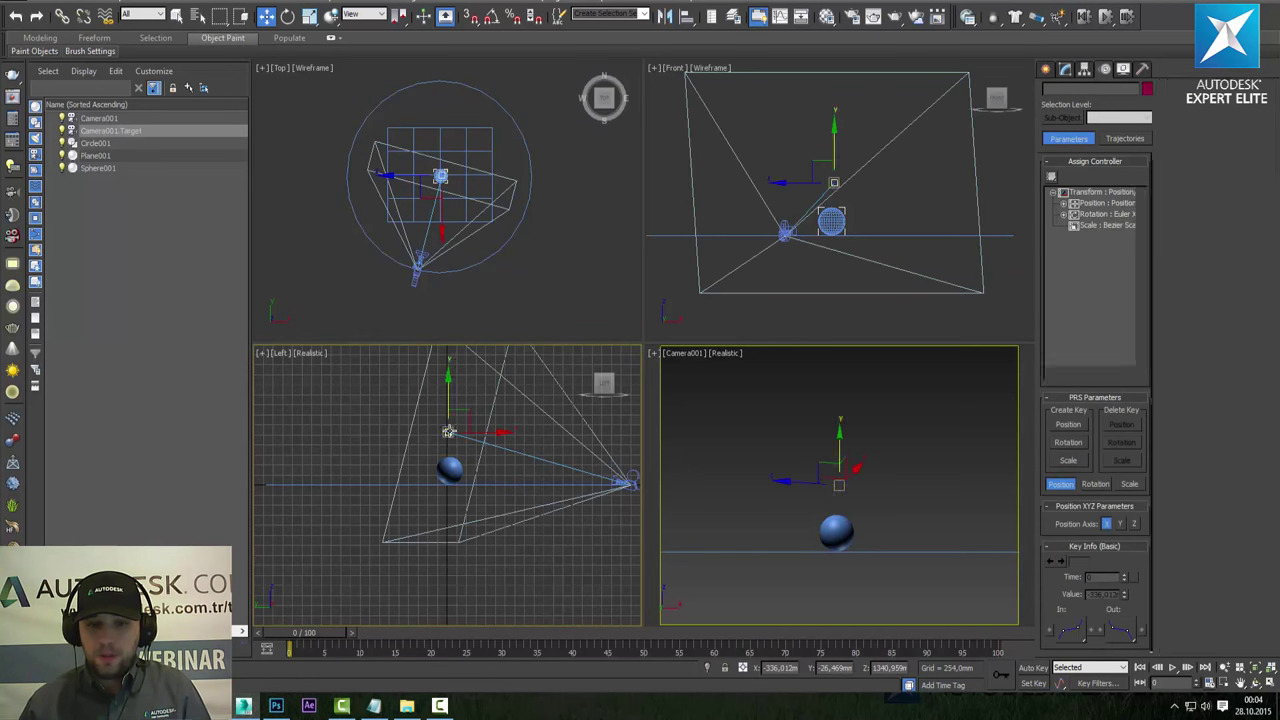
drag(447, 407, 443, 440)
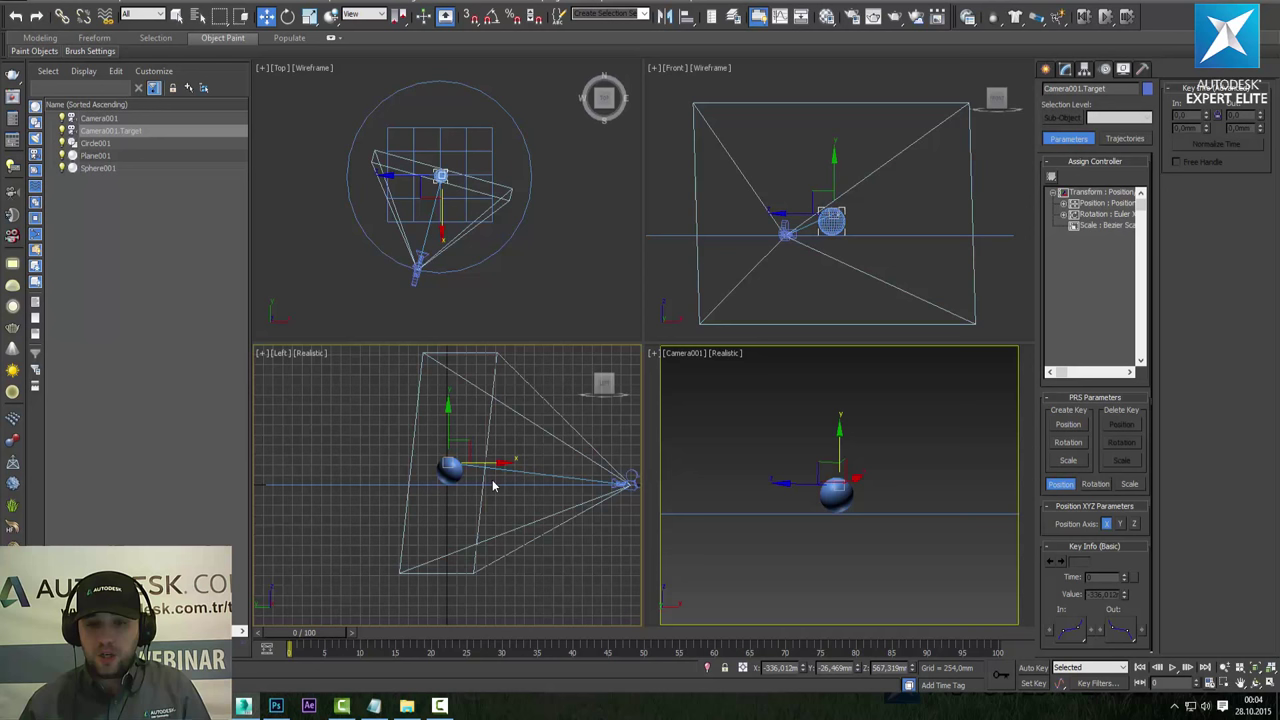
click(578, 568)
middle_drag(580, 537, 584, 542)
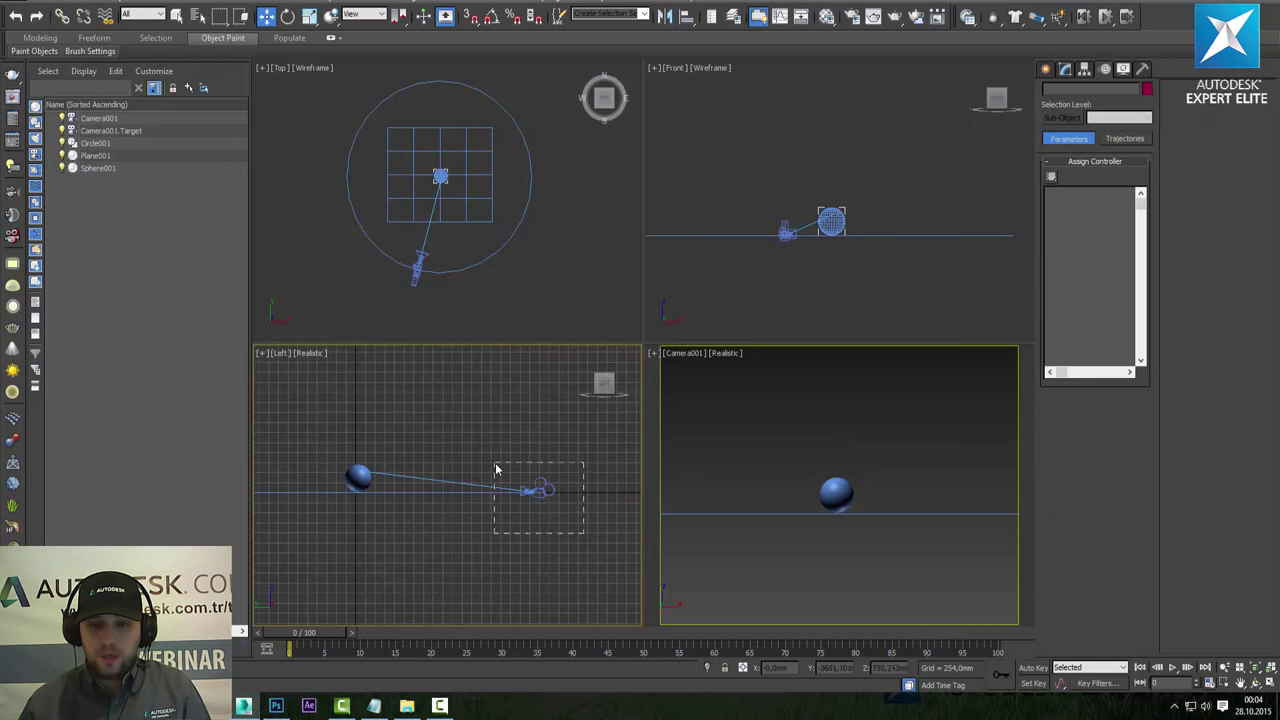
drag(495, 467, 495, 467)
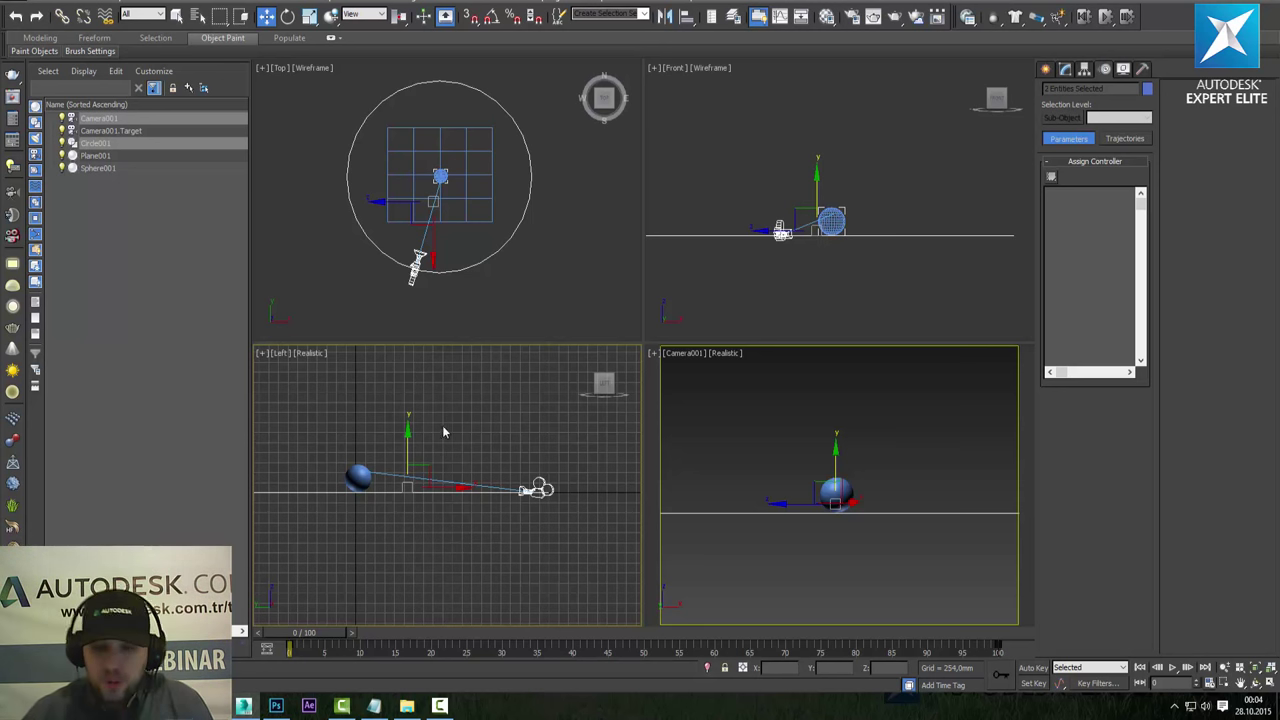
Maximize the Left view with the grid hidden and wireframe display.
click(1271, 681)
middle_drag(604, 430, 671, 437)
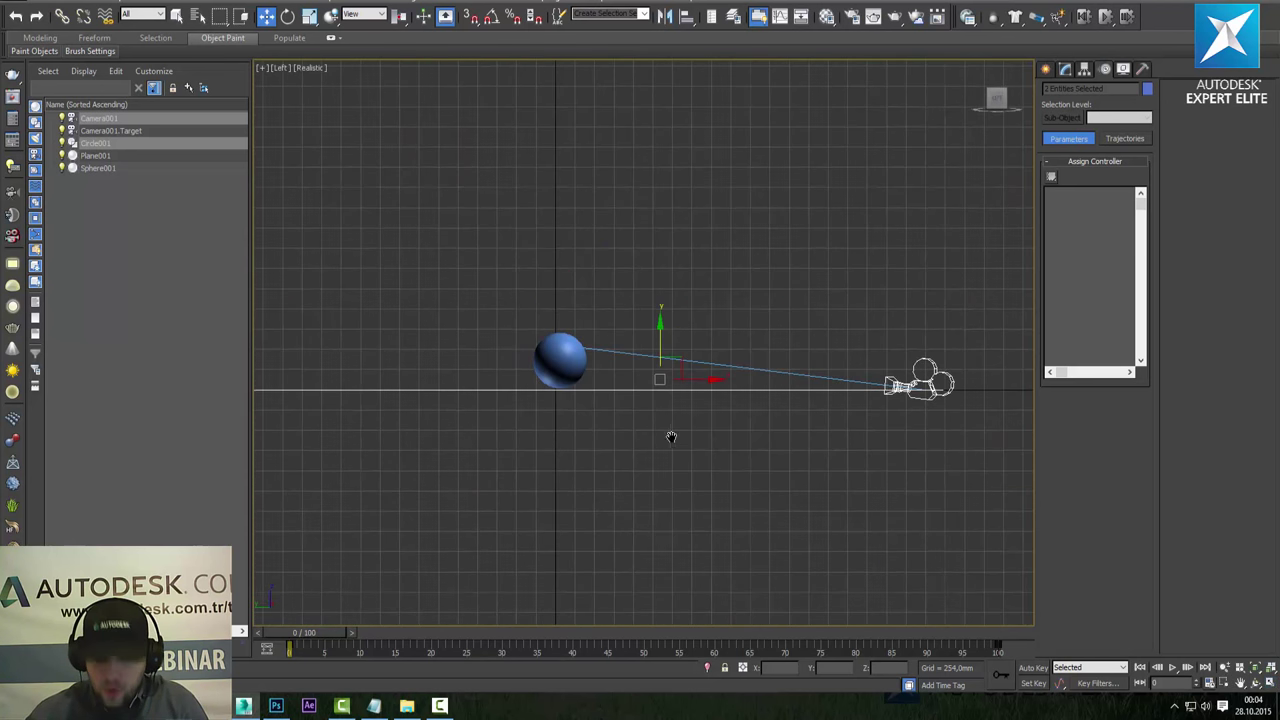
key(g)
click(806, 410)
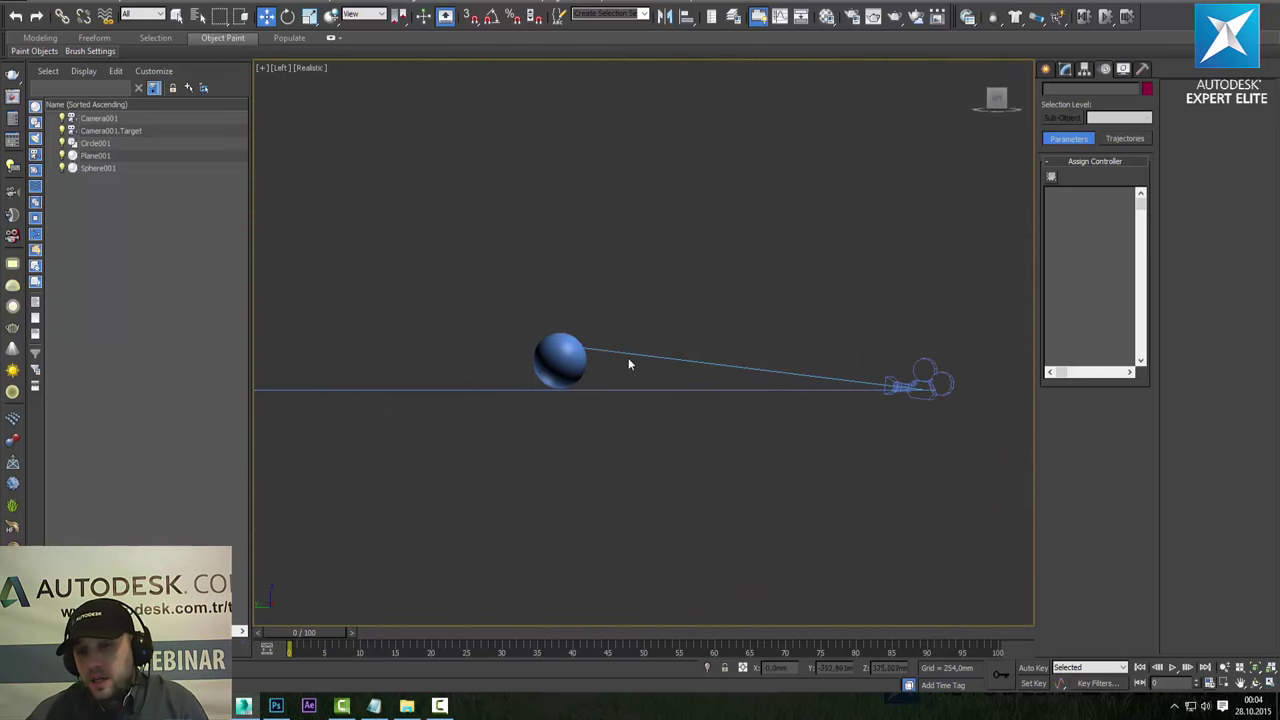
key(F3)
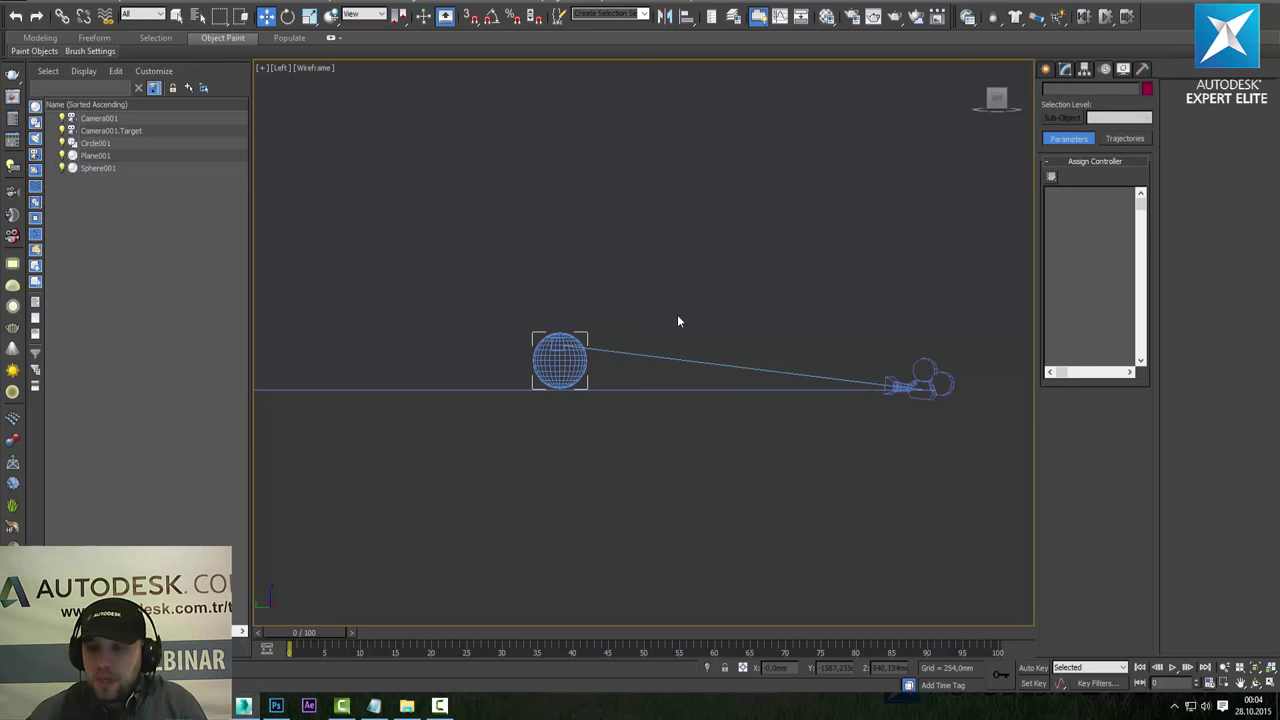
Delete Circle001 and return to the four-view layout.
click(727, 389)
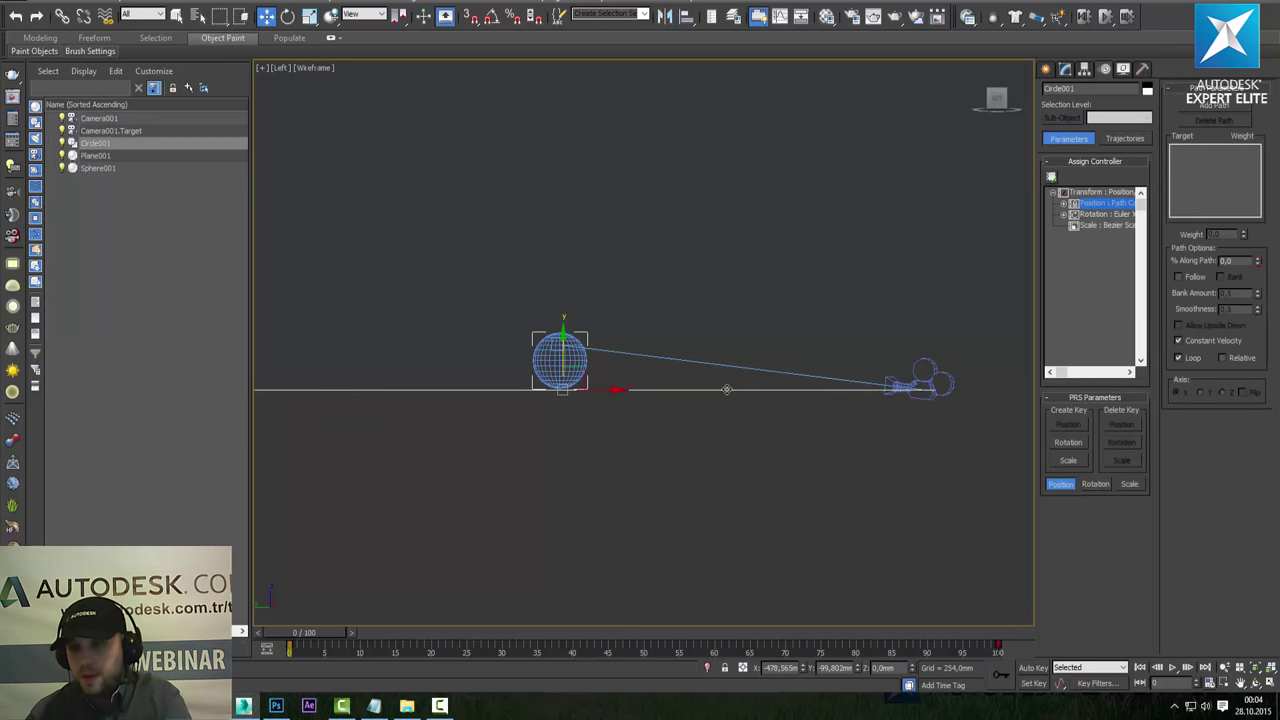
key(Delete)
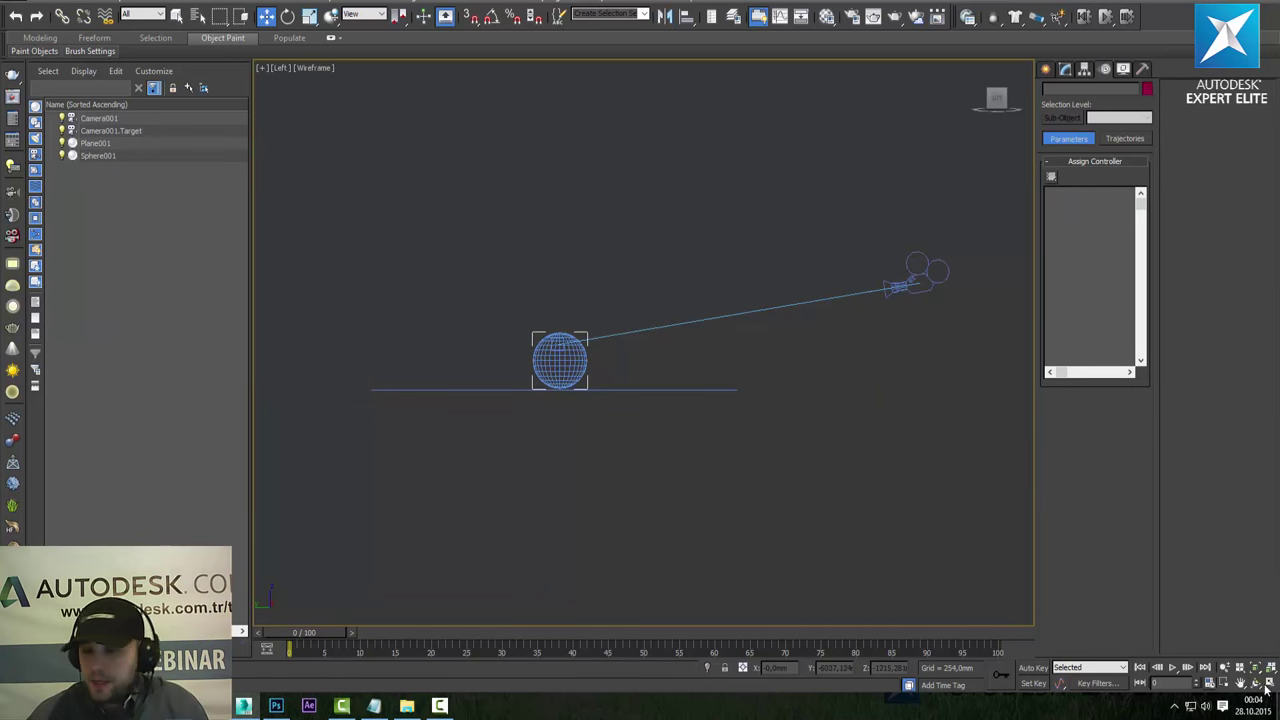
click(1270, 683)
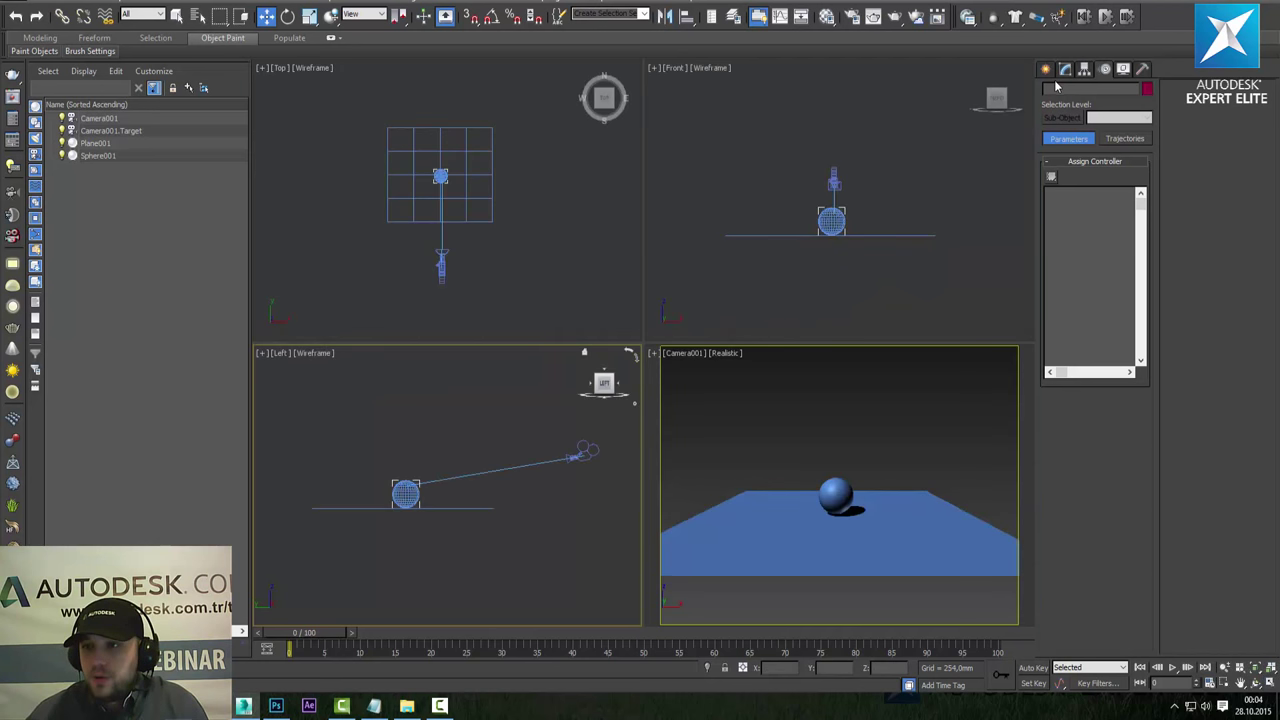
Draw a large circle in the Top view surrounding the sphere and plane.
click(1046, 69)
click(1065, 91)
click(1069, 183)
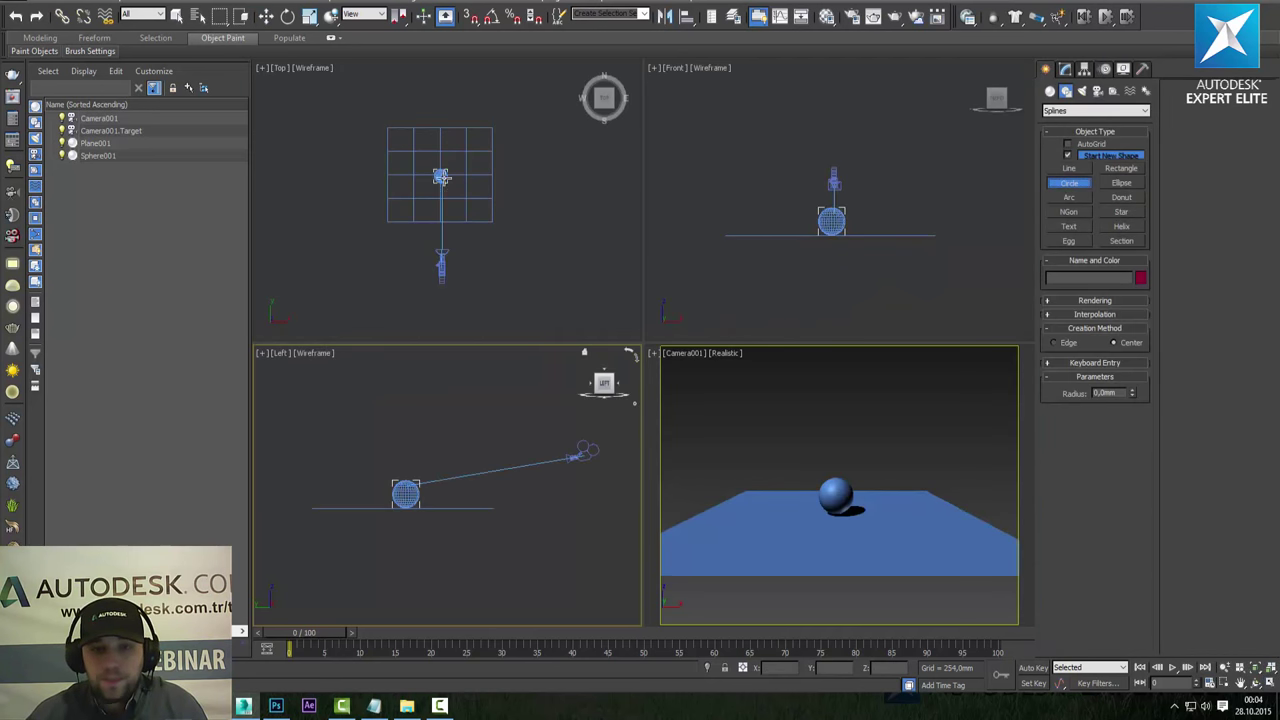
drag(441, 176, 549, 213)
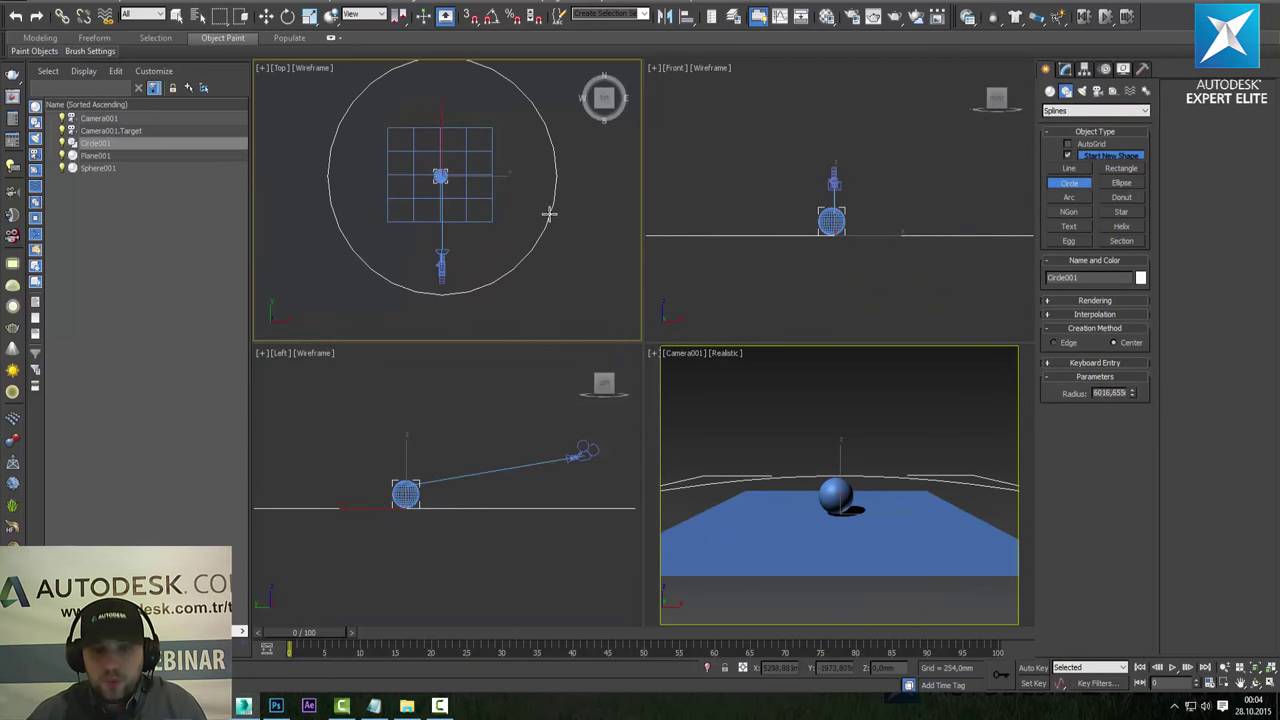
Move the new circle up to camera height above the sphere.
key(w)
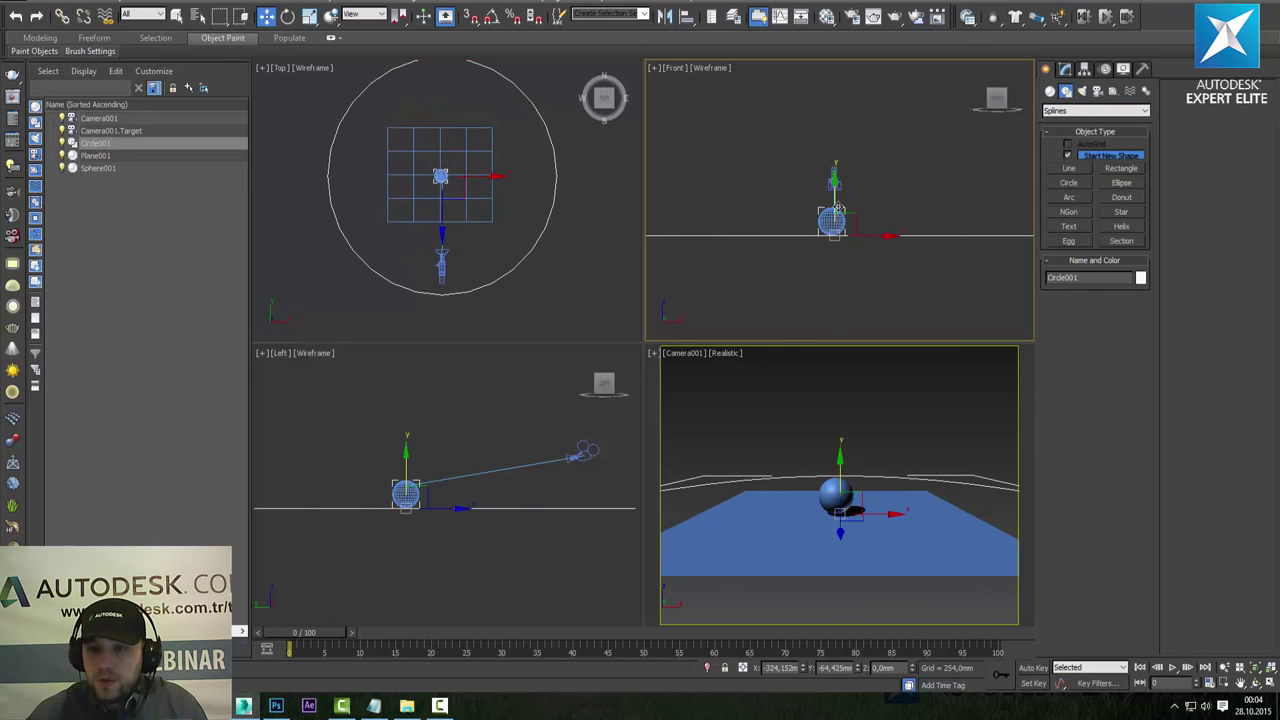
drag(837, 208, 835, 151)
click(588, 270)
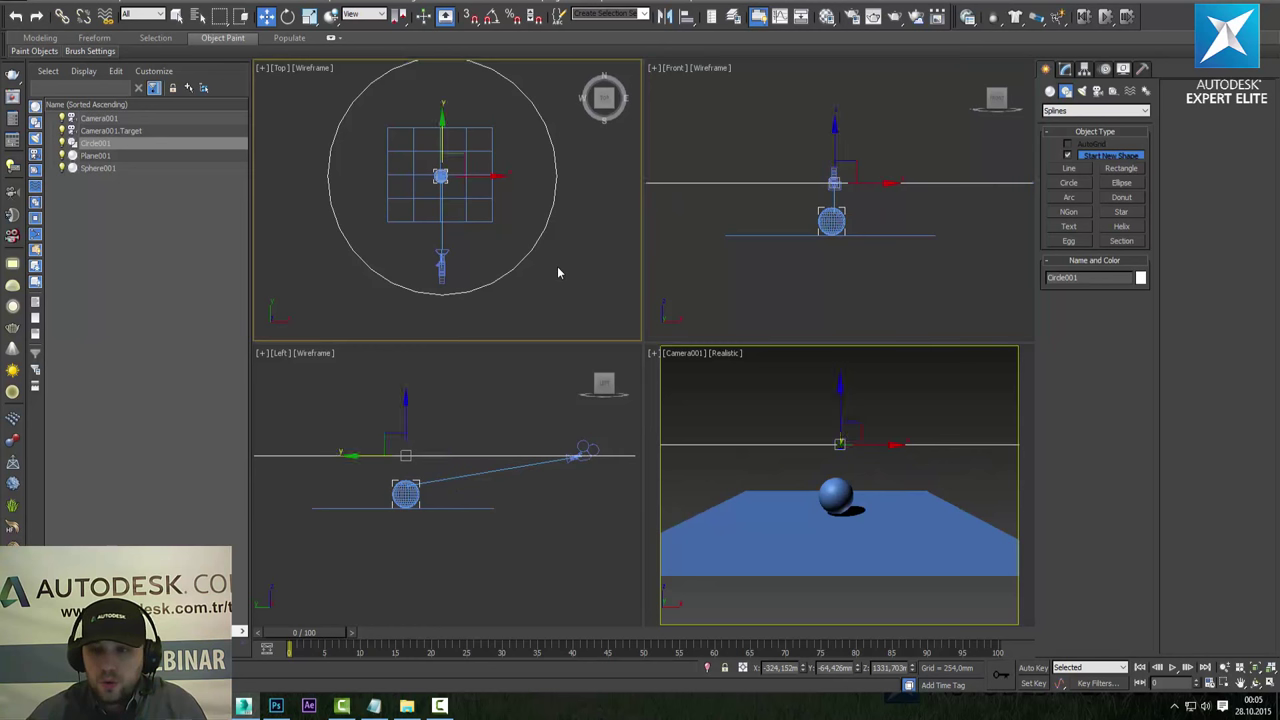
click(398, 525)
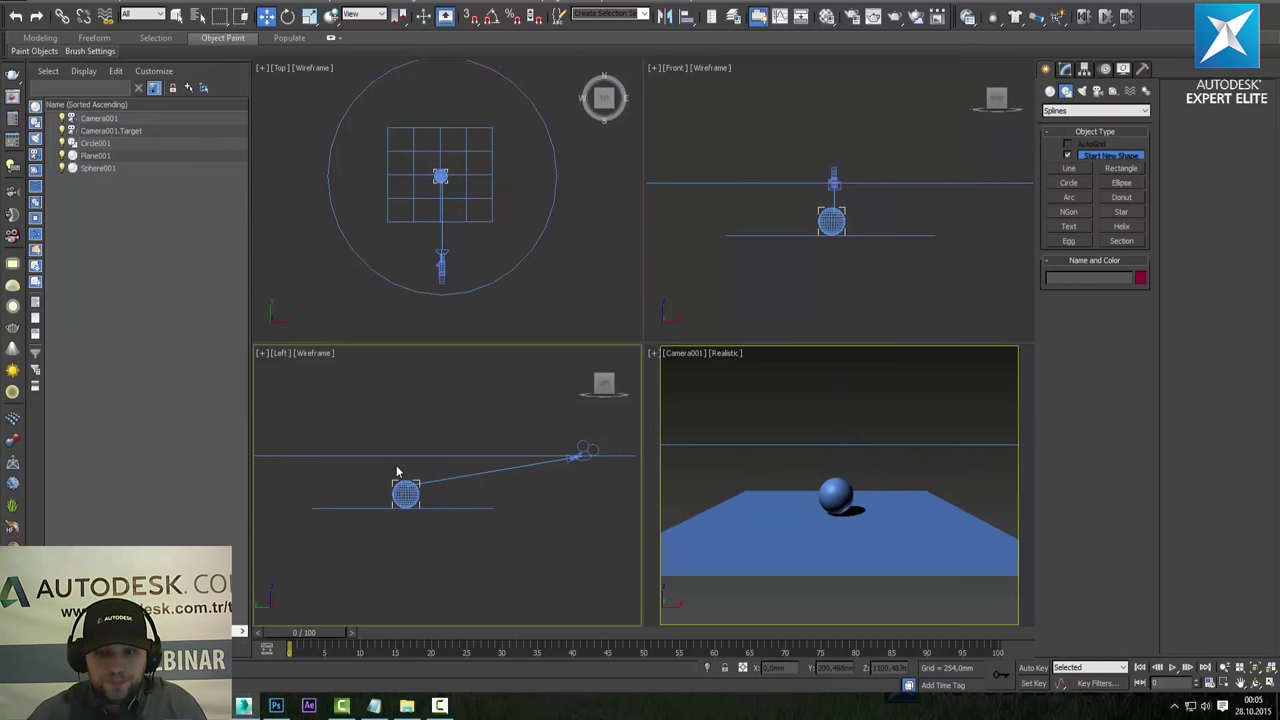
scroll(413, 496, up, 2)
scroll(430, 500, up, 2)
scroll(451, 507, up, 3)
Raise Camera001.Target higher so the camera looks up more.
click(451, 507)
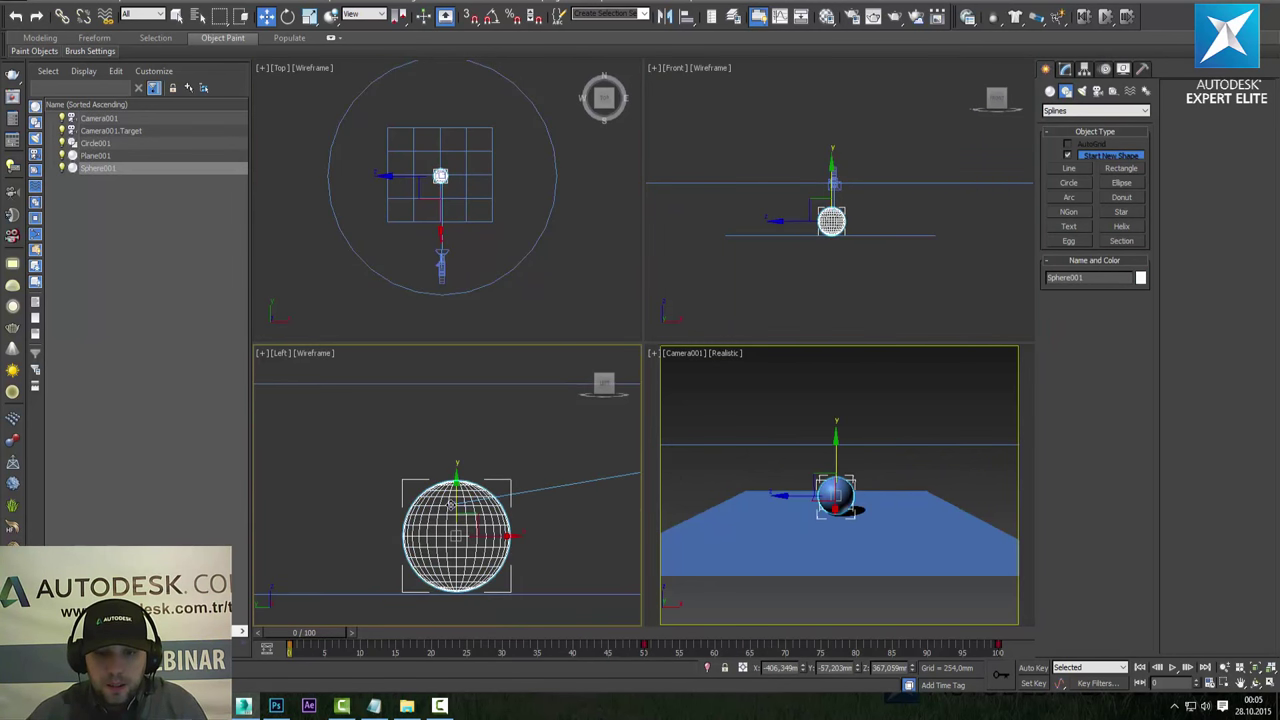
click(451, 492)
drag(451, 455, 455, 362)
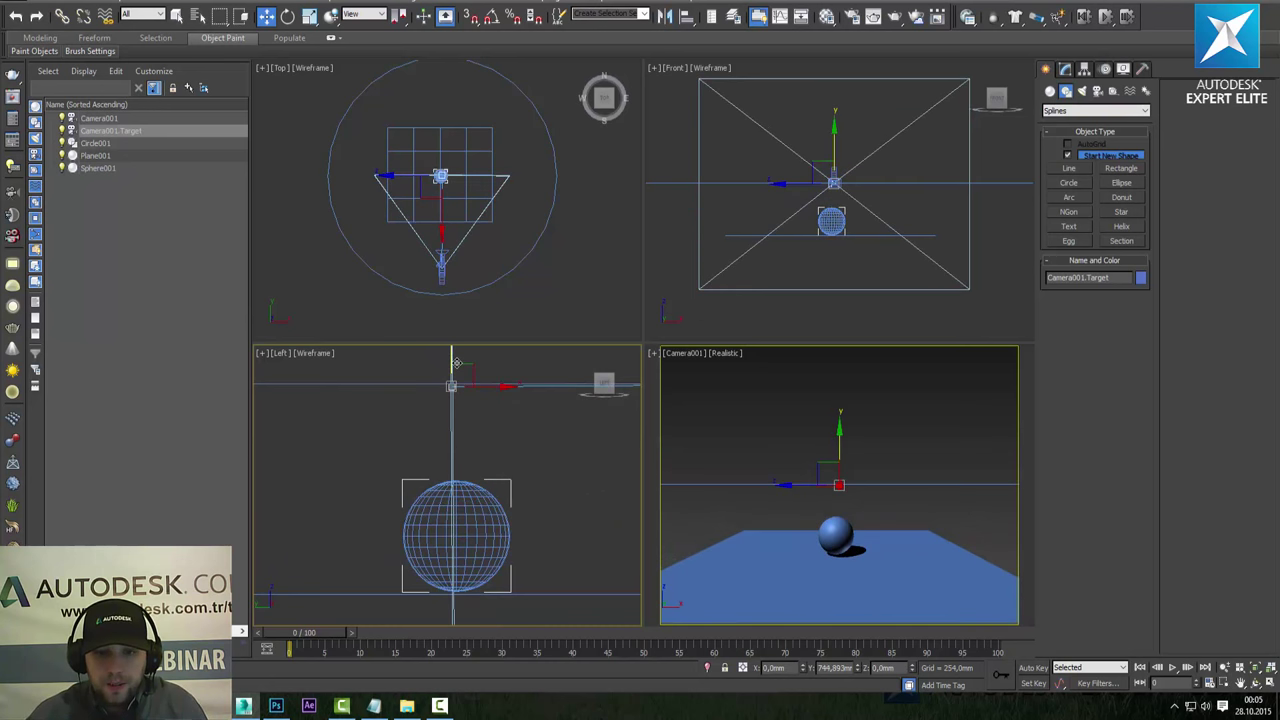
scroll(480, 440, down, 2)
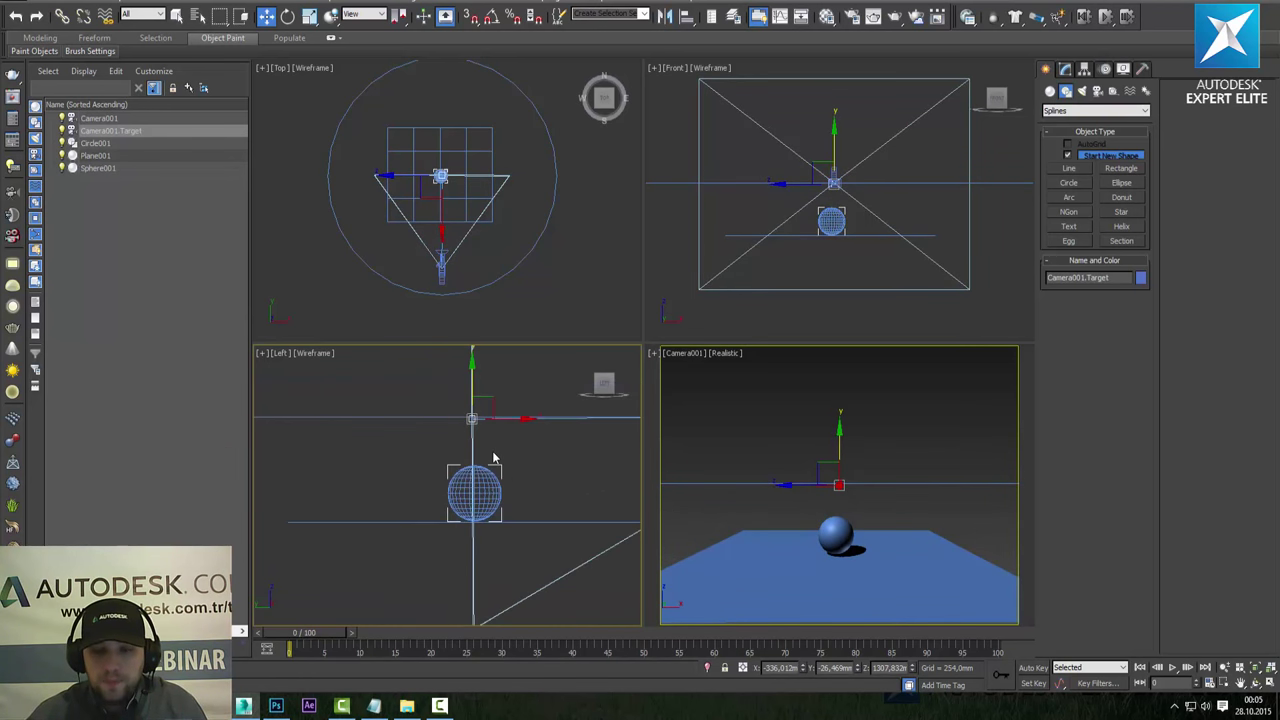
scroll(510, 520, down, 3)
click(545, 515)
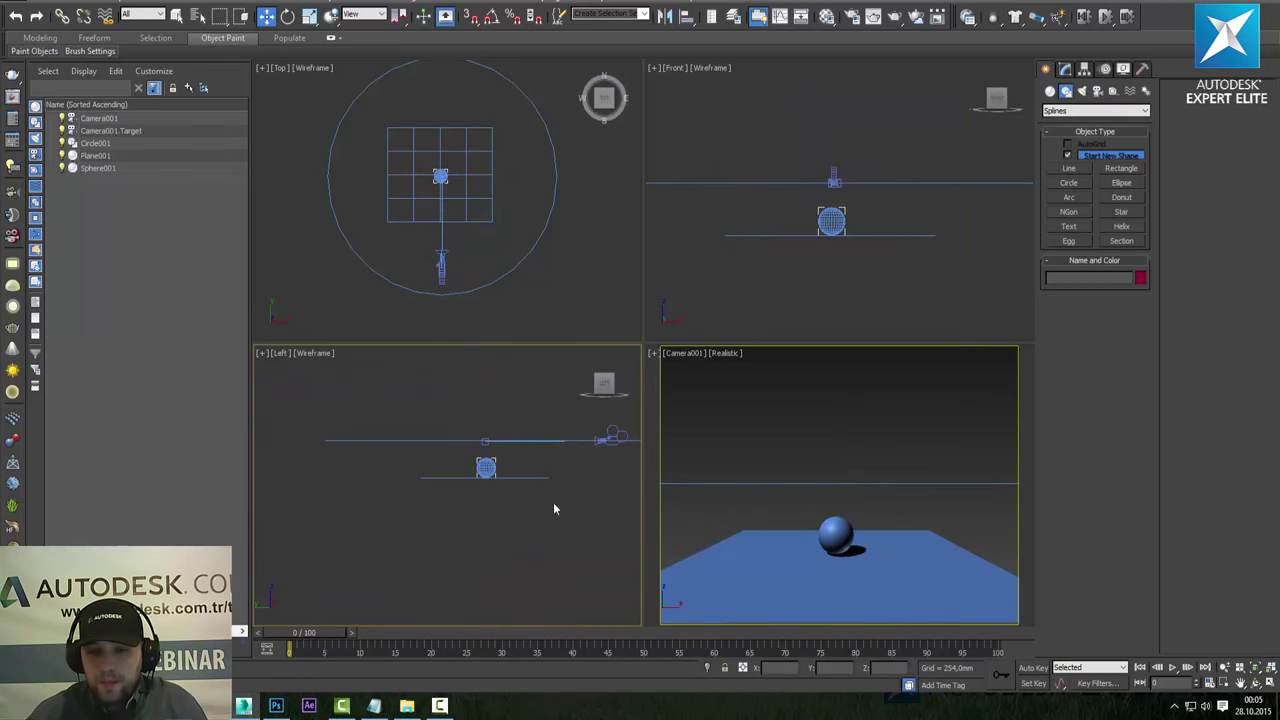
Assign Circle001 as Camera001's path in the Motion panel's Path Parameters.
click(608, 438)
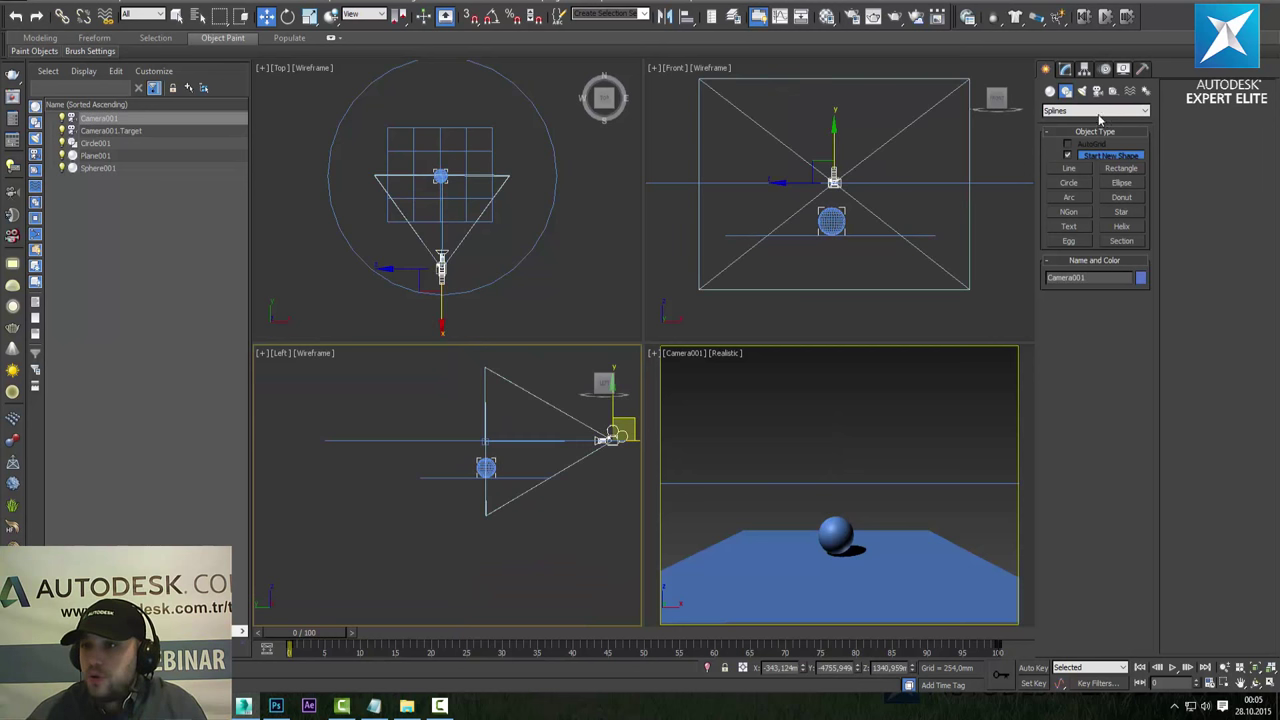
click(1104, 68)
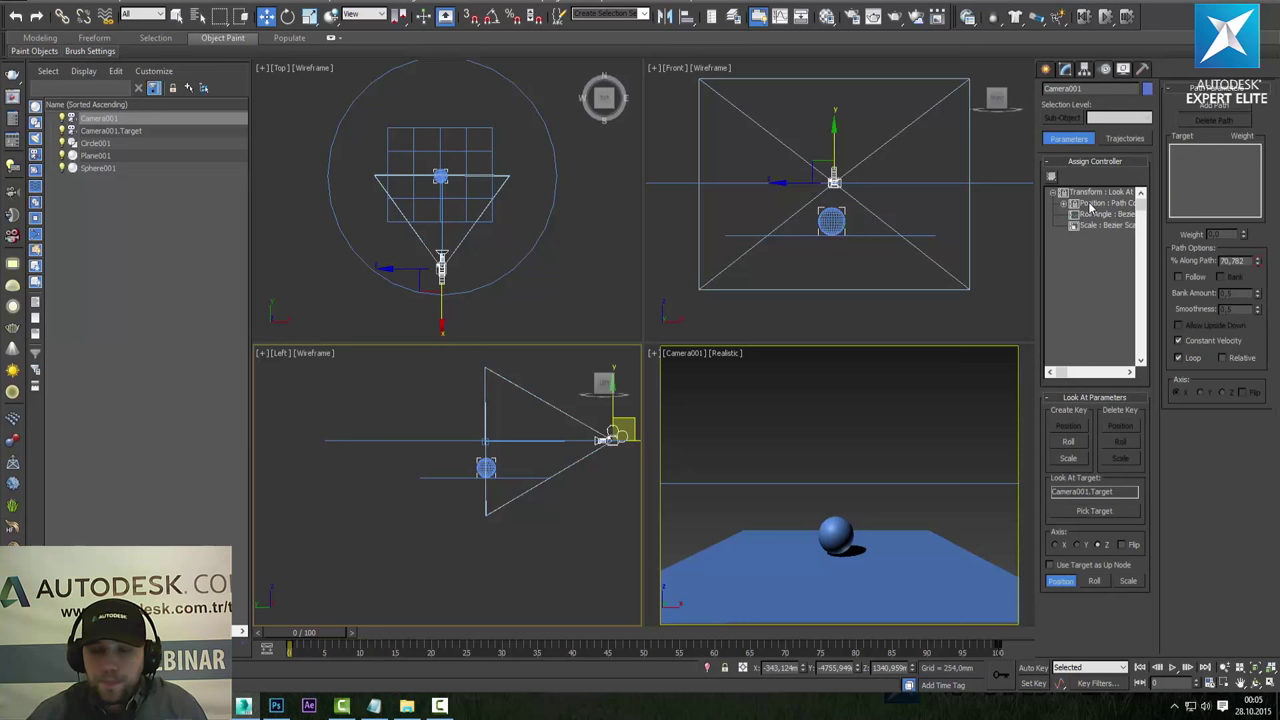
right_click(595, 228)
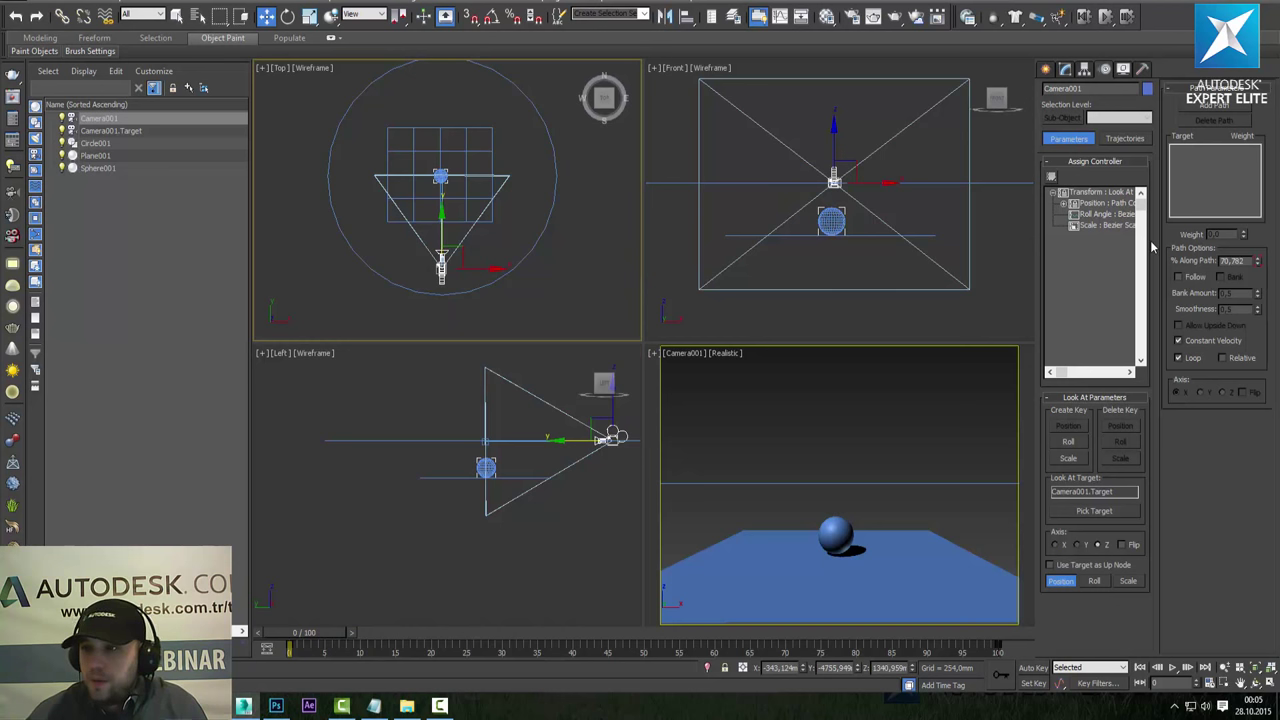
click(1207, 108)
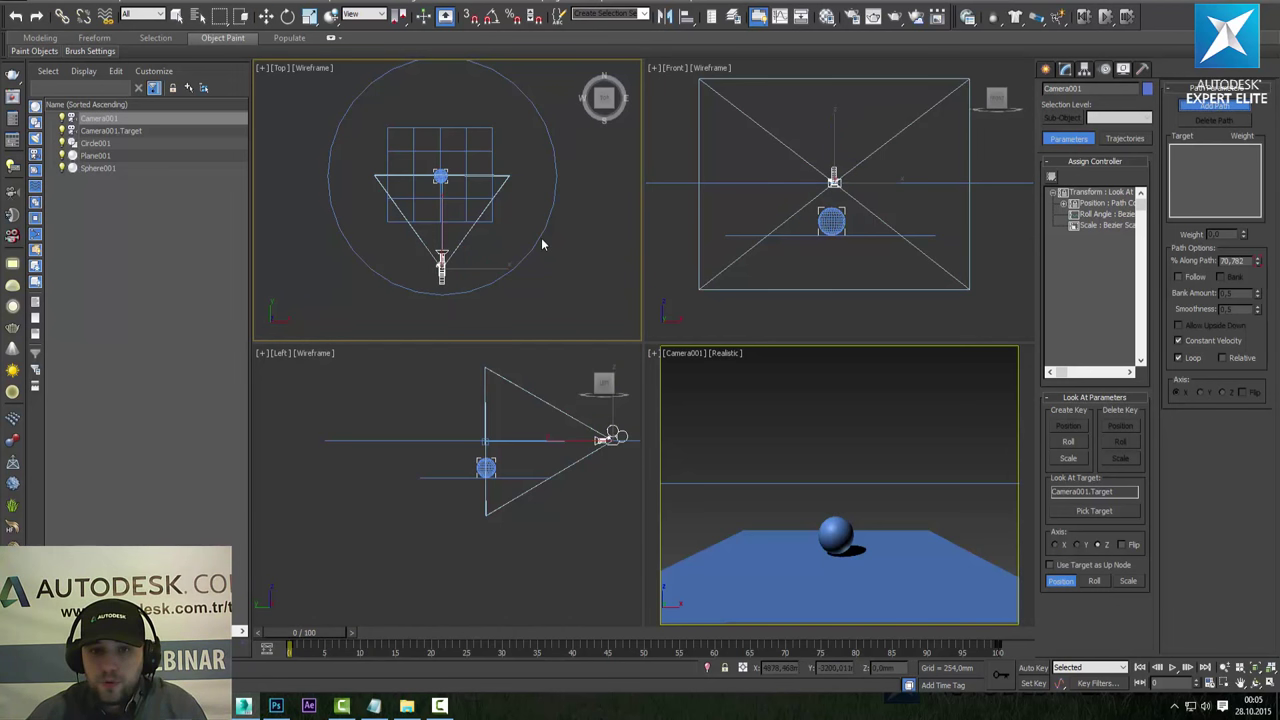
click(537, 237)
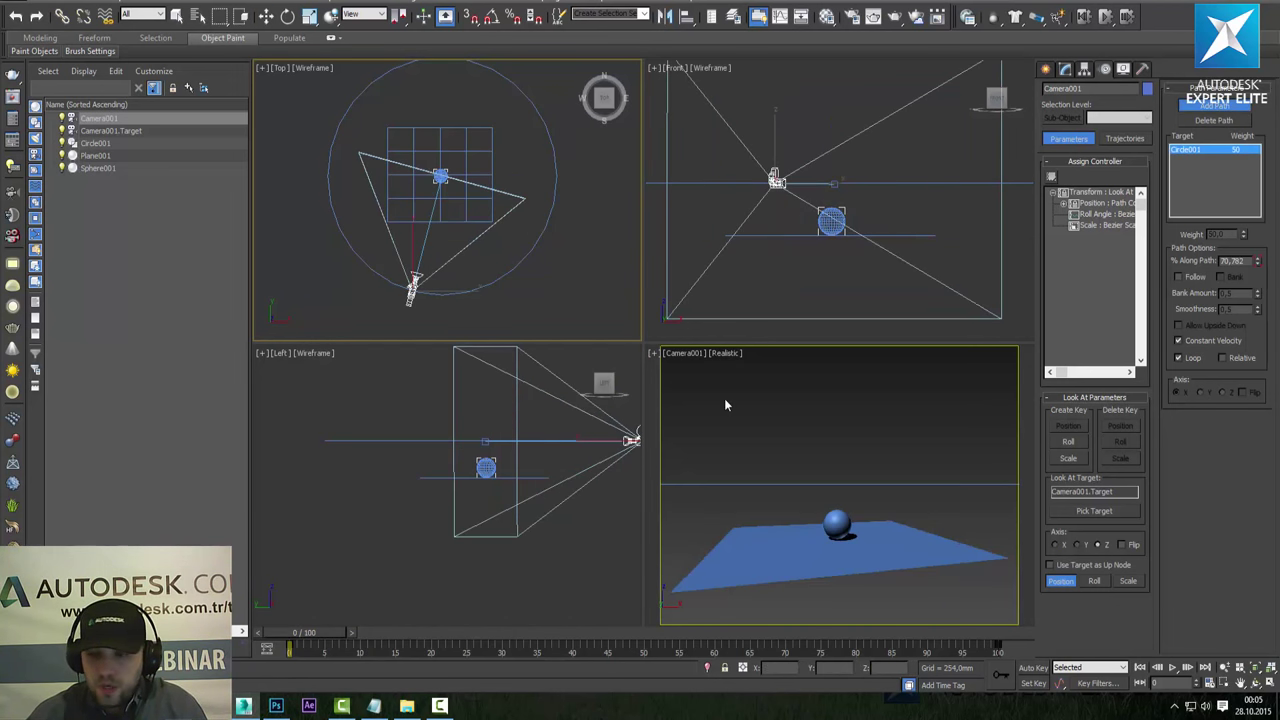
Slide Camera001 to 74,665% along Circle001 facing the sphere, then enable Auto Key.
right_click(891, 514)
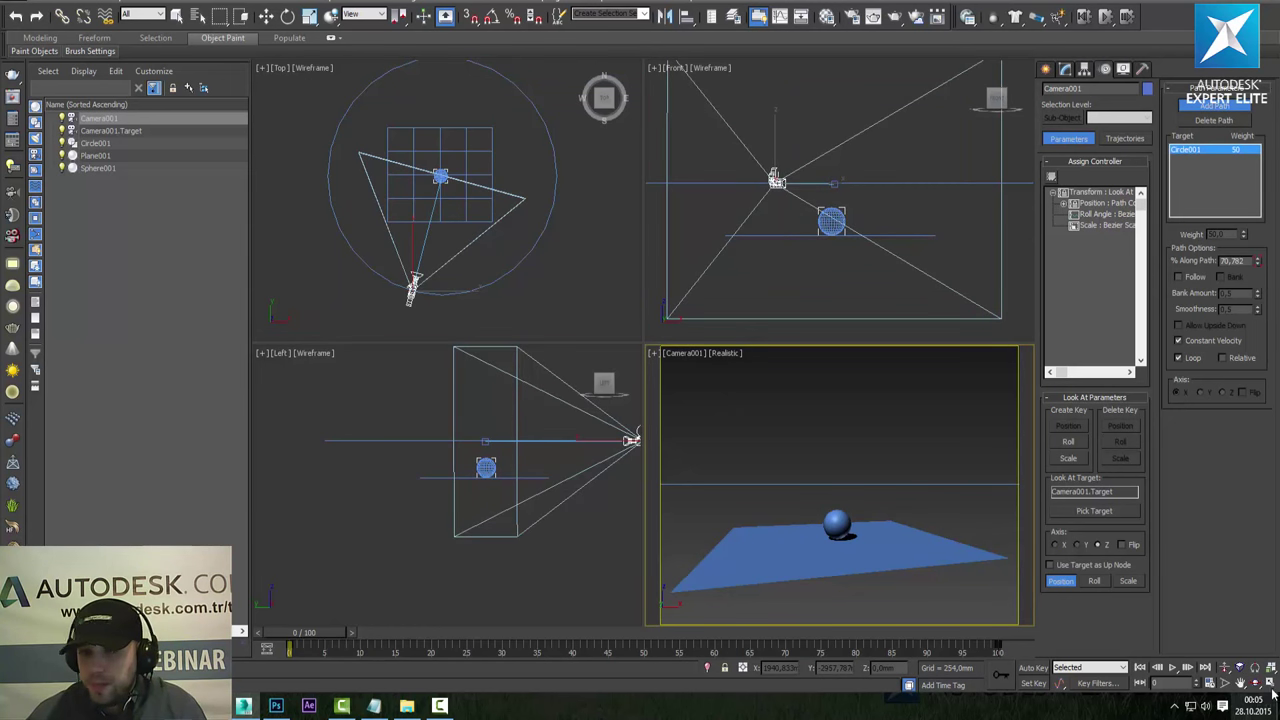
click(266, 16)
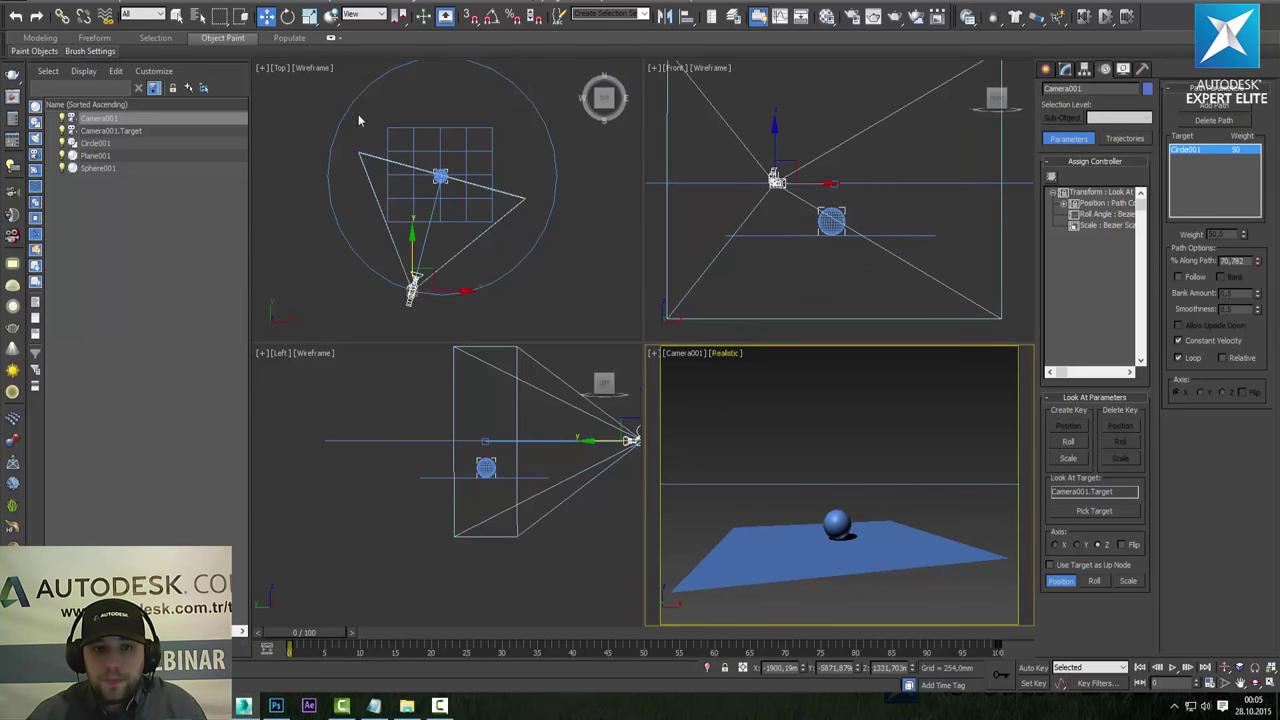
click(432, 278)
mouse_move(432, 270)
mouse_down()
mouse_move(547, 183)
mouse_move(434, 157)
mouse_up()
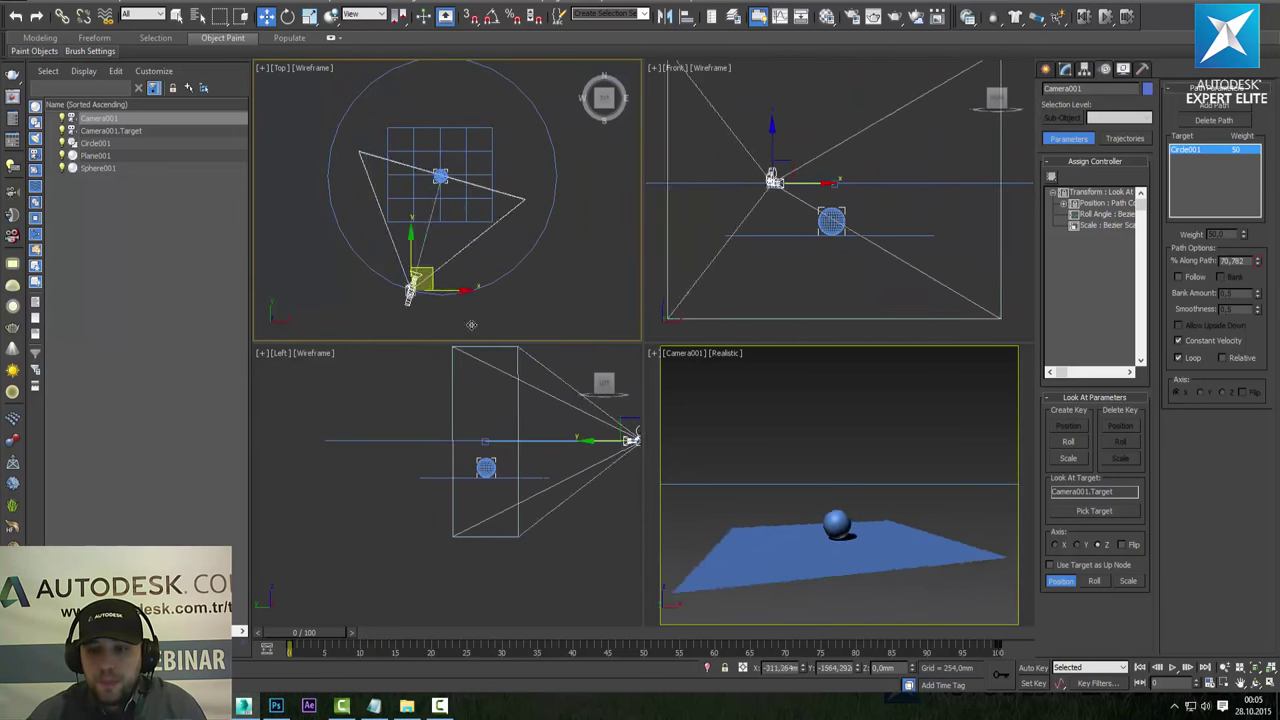
drag(434, 157, 510, 337)
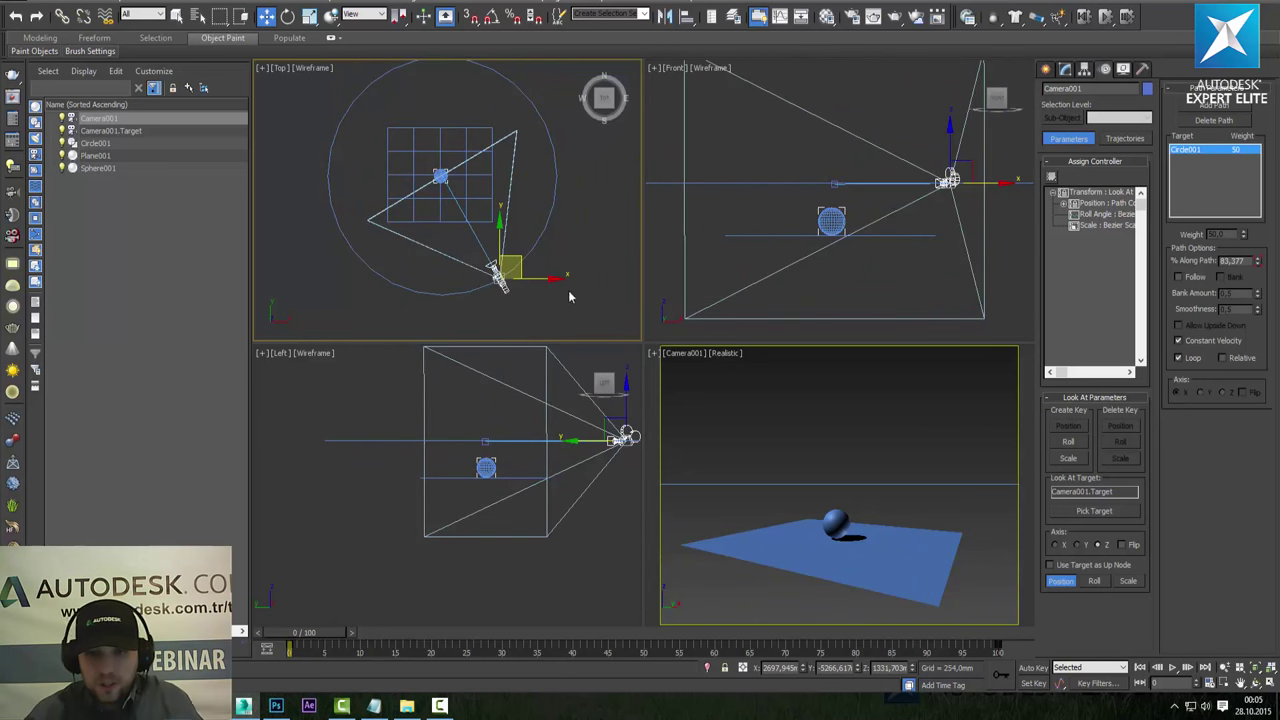
drag(568, 290, 476, 300)
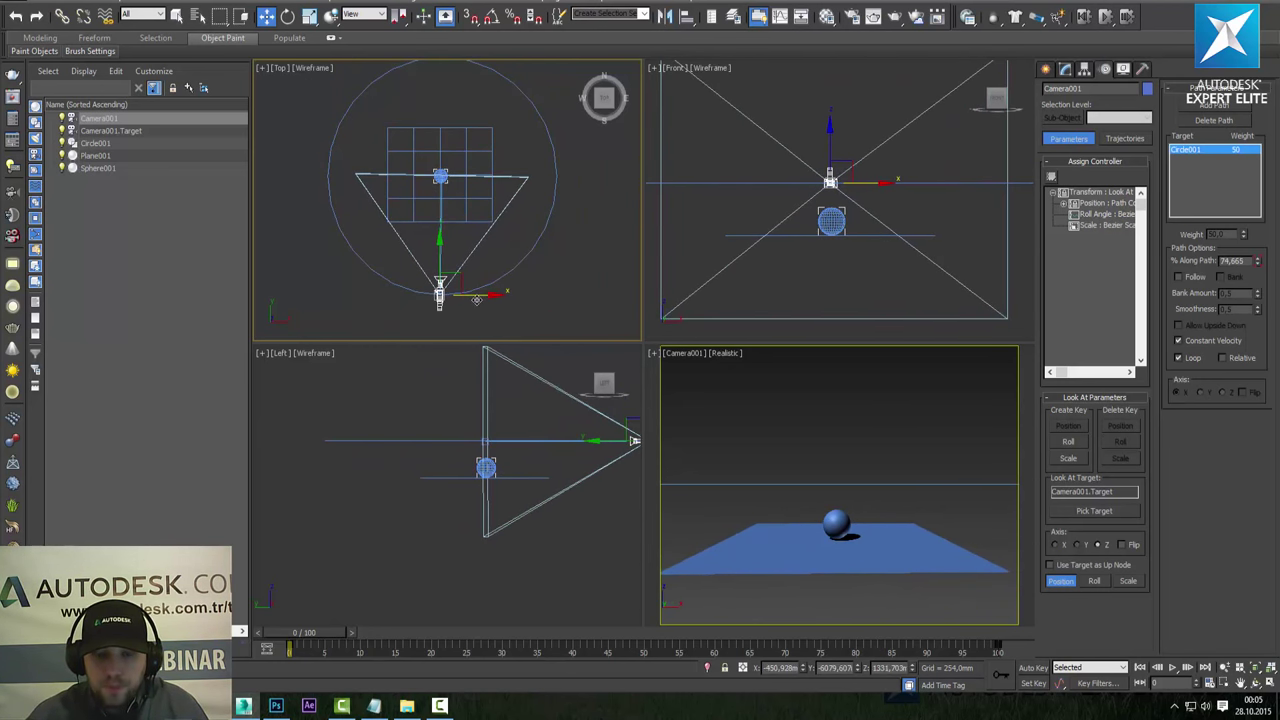
click(1034, 668)
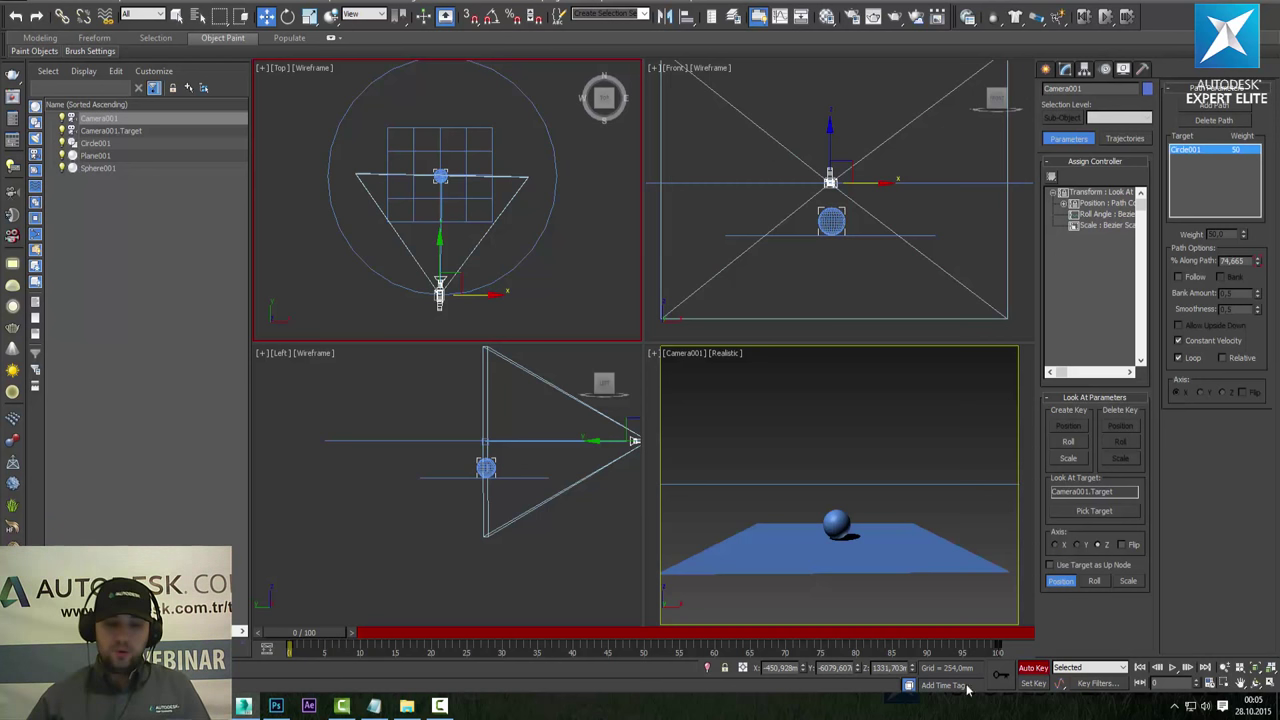
Key the camera at 124,665% on frame 50 and 174,665% on frame 100.
drag(310, 643, 650, 652)
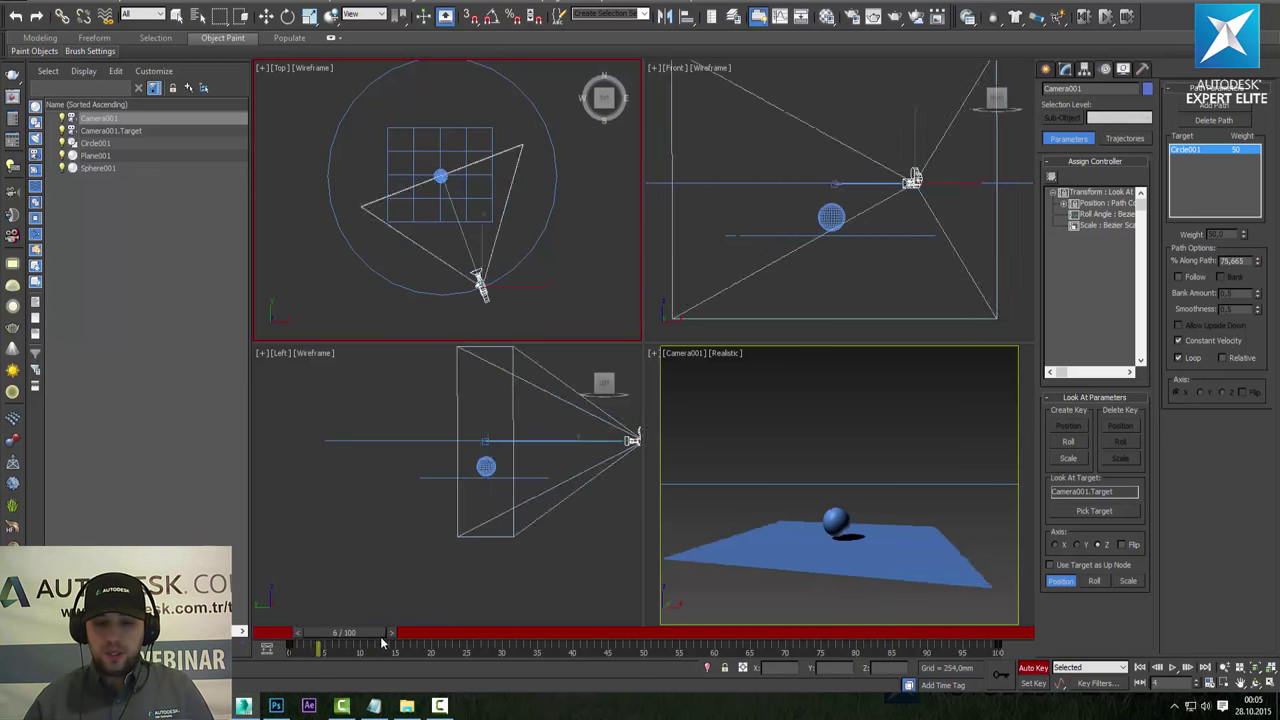
key(w)
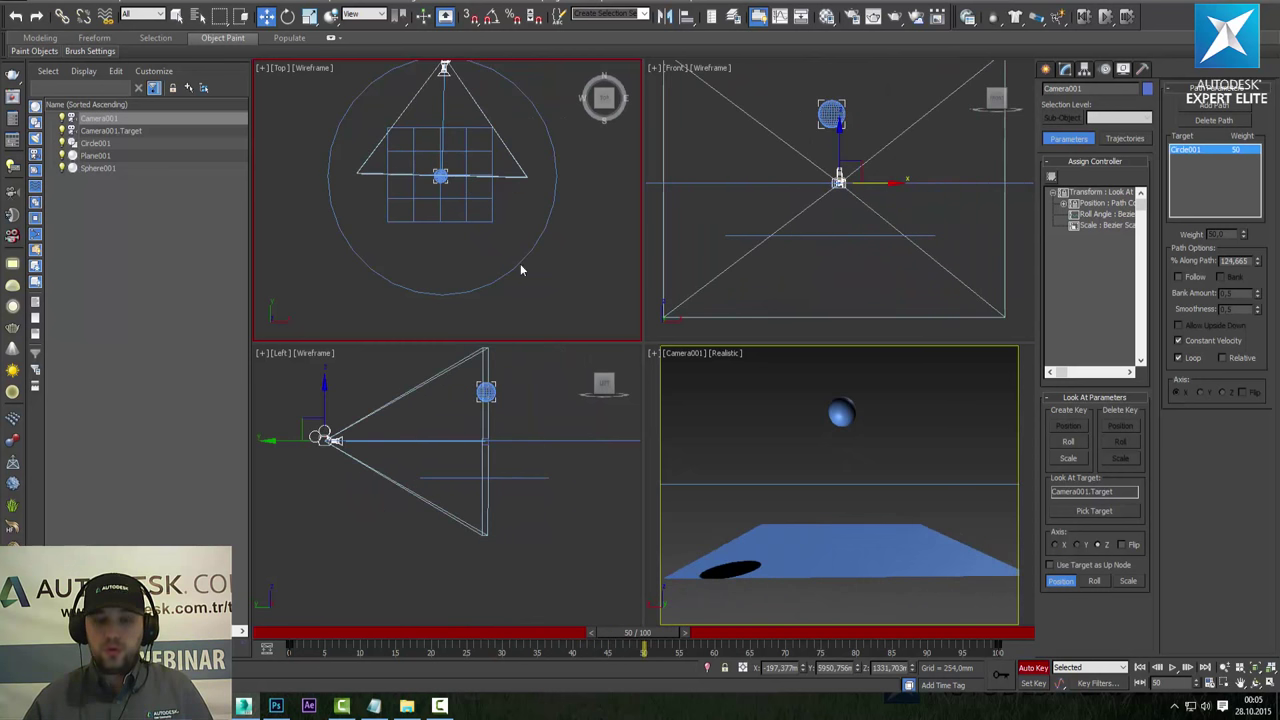
middle_drag(557, 217, 530, 233)
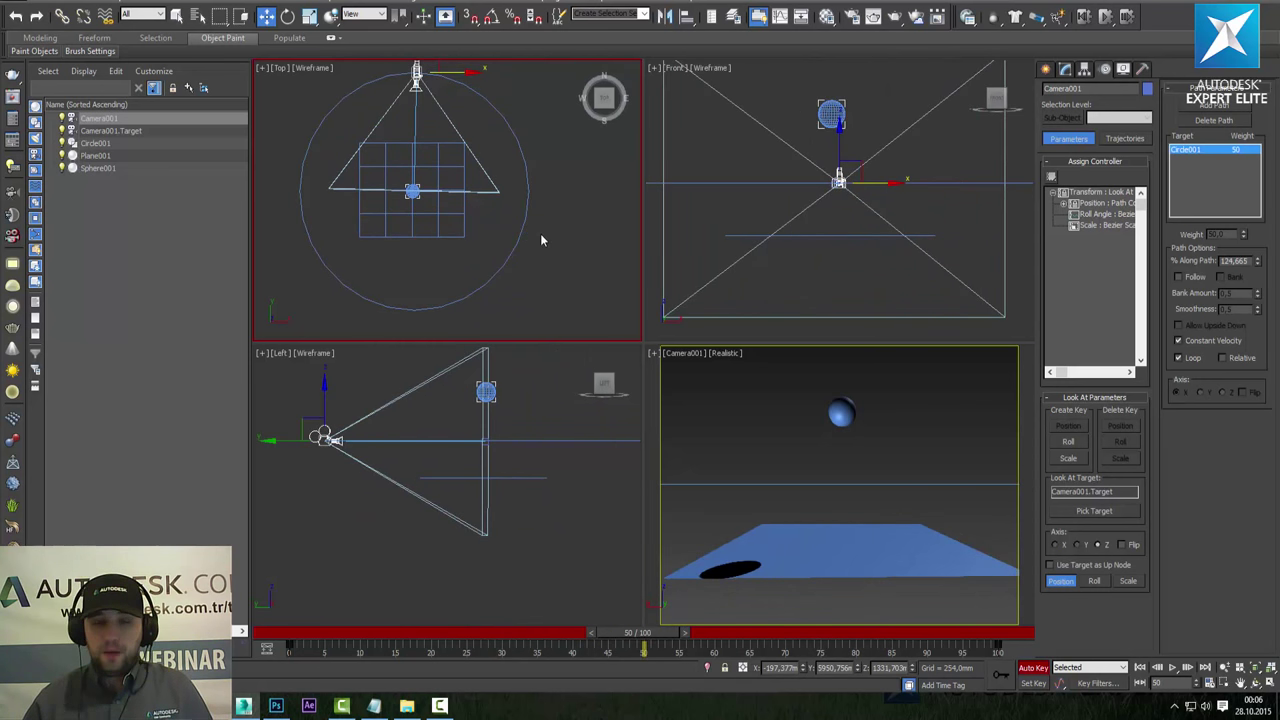
drag(632, 636, 998, 636)
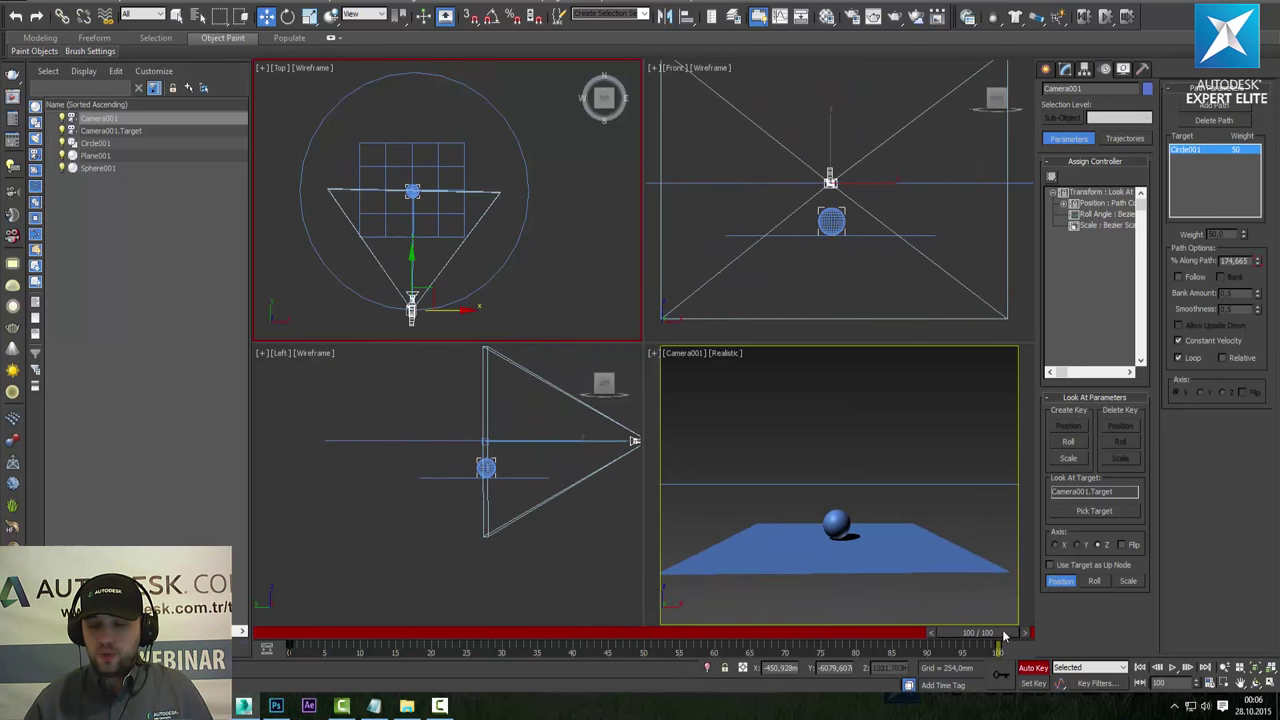
click(1033, 668)
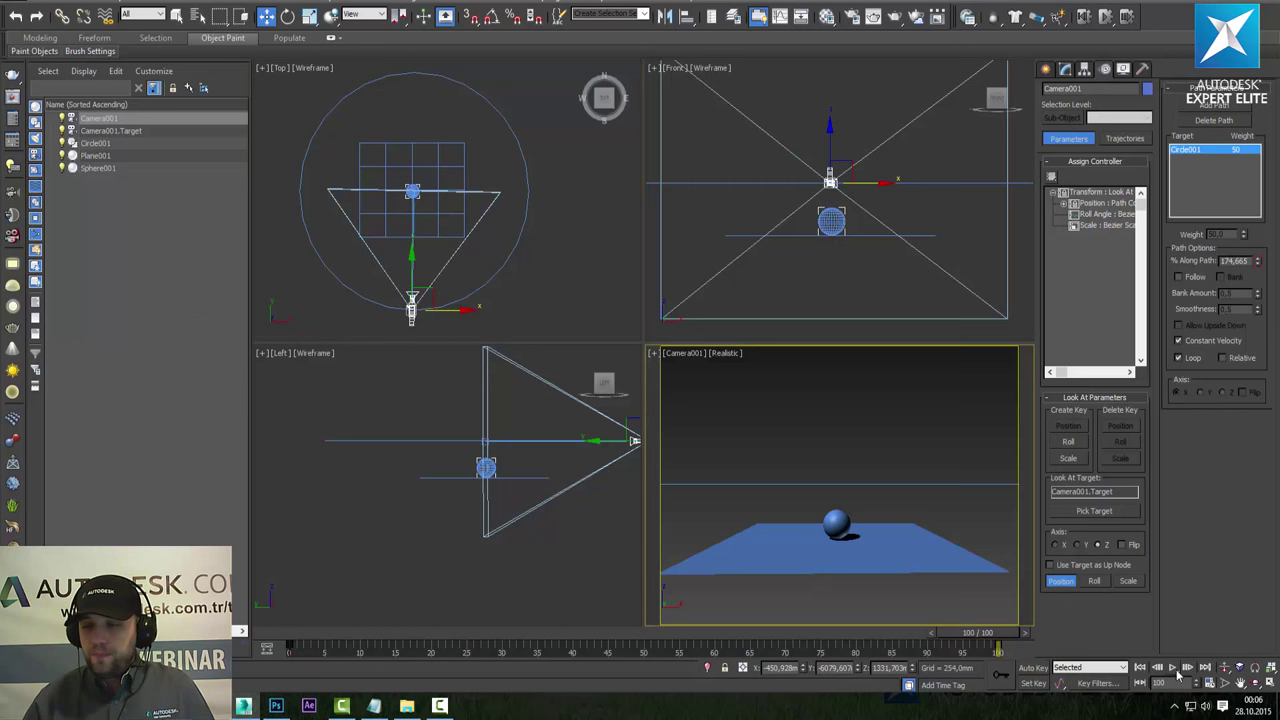
Play the orbit animation, then open Time Configuration showing NTSC, Real Time, frames 0–100.
click(1186, 667)
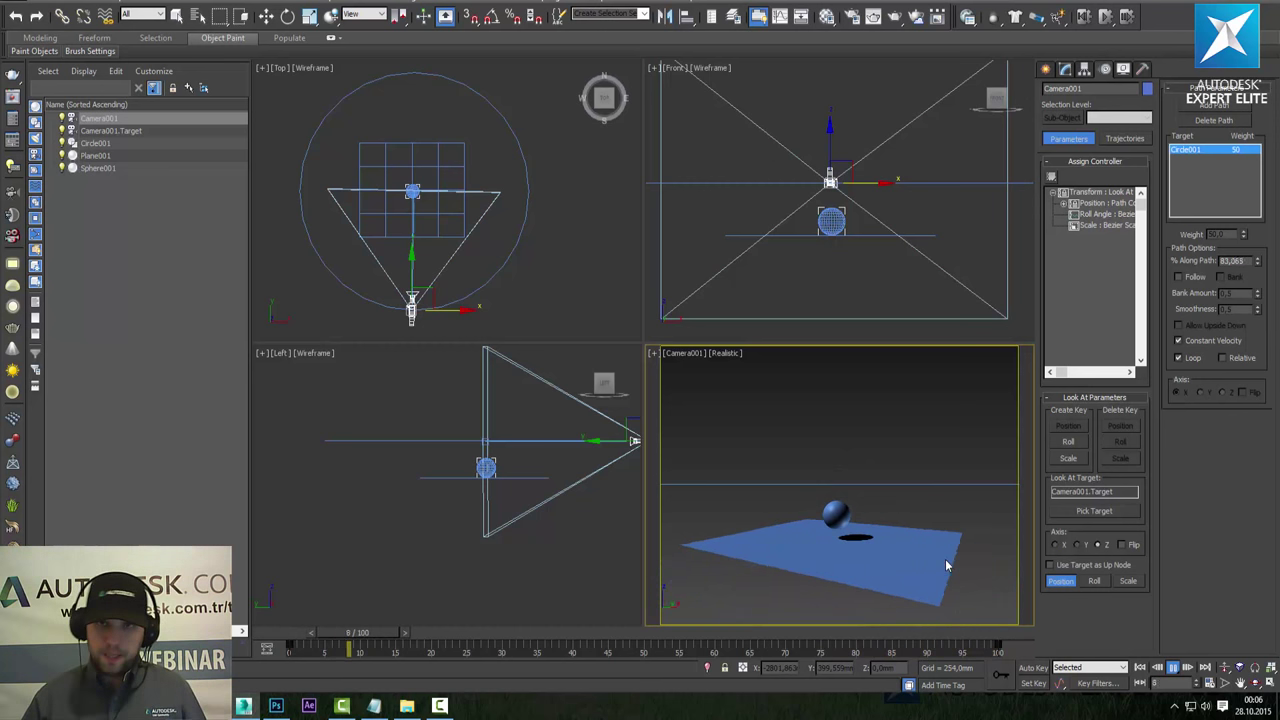
click(1210, 683)
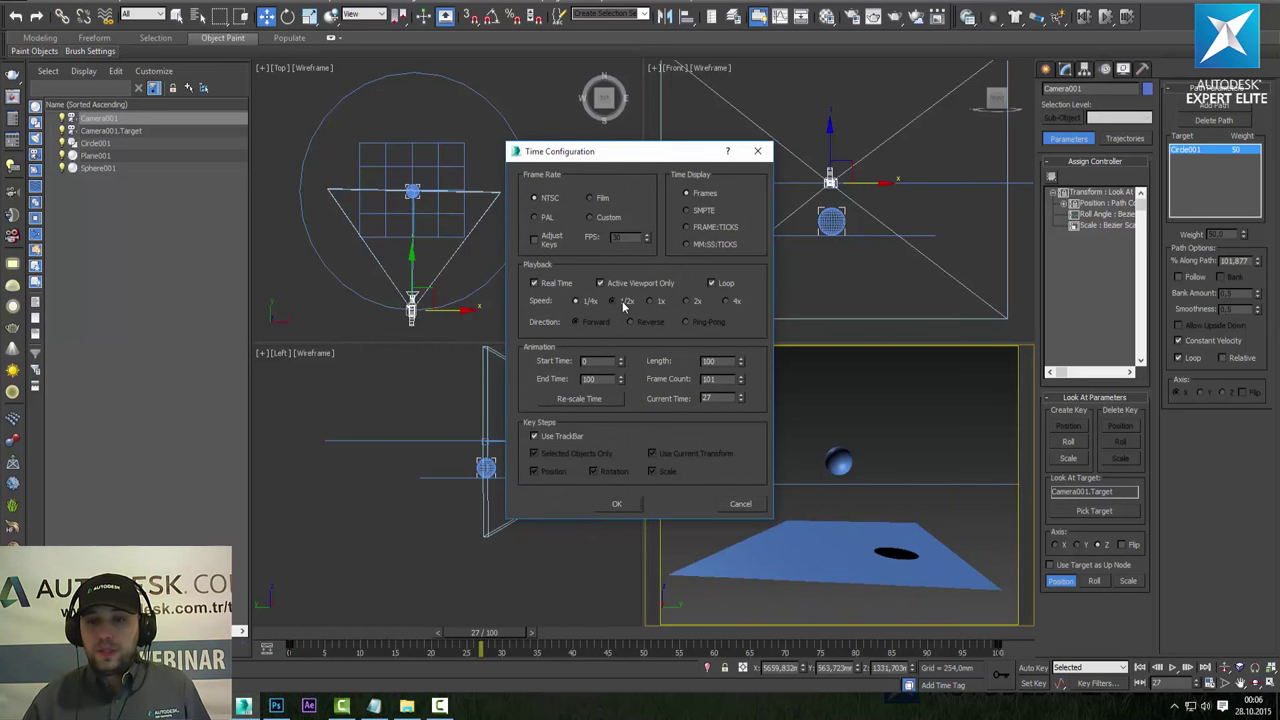
Accept Time Configuration with OK and send the time slider back to the start.
click(632, 504)
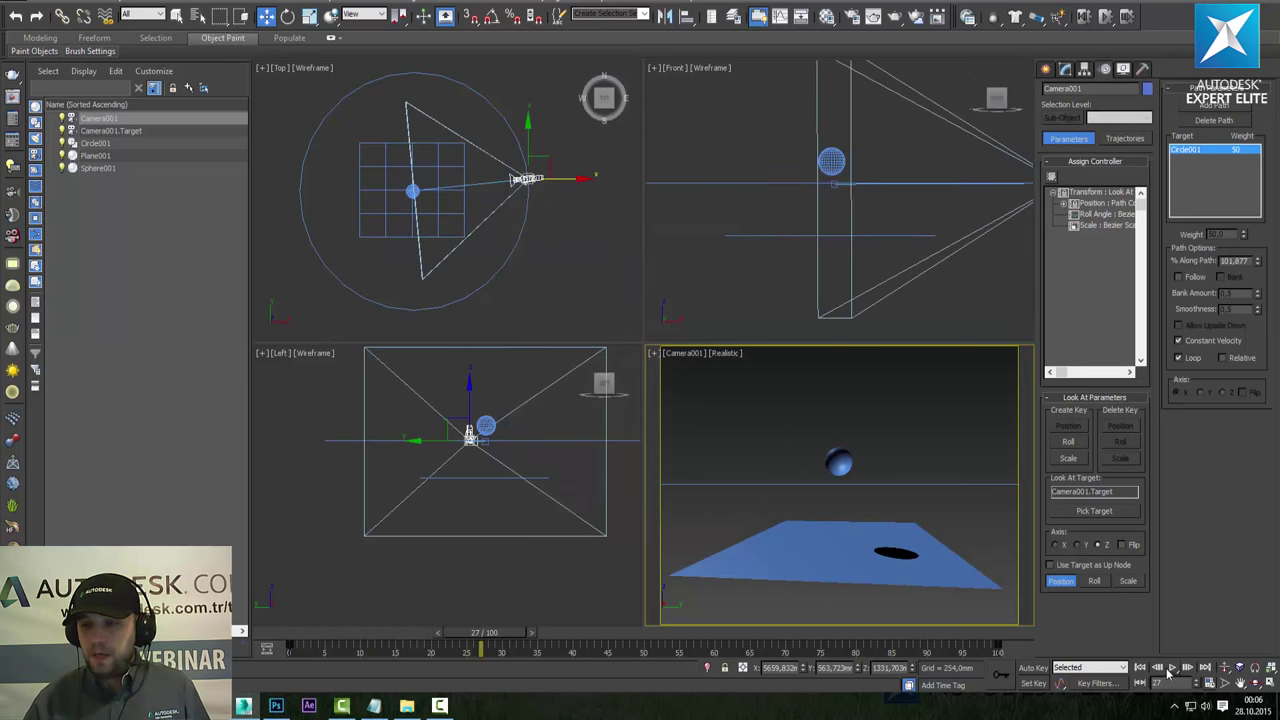
click(1140, 669)
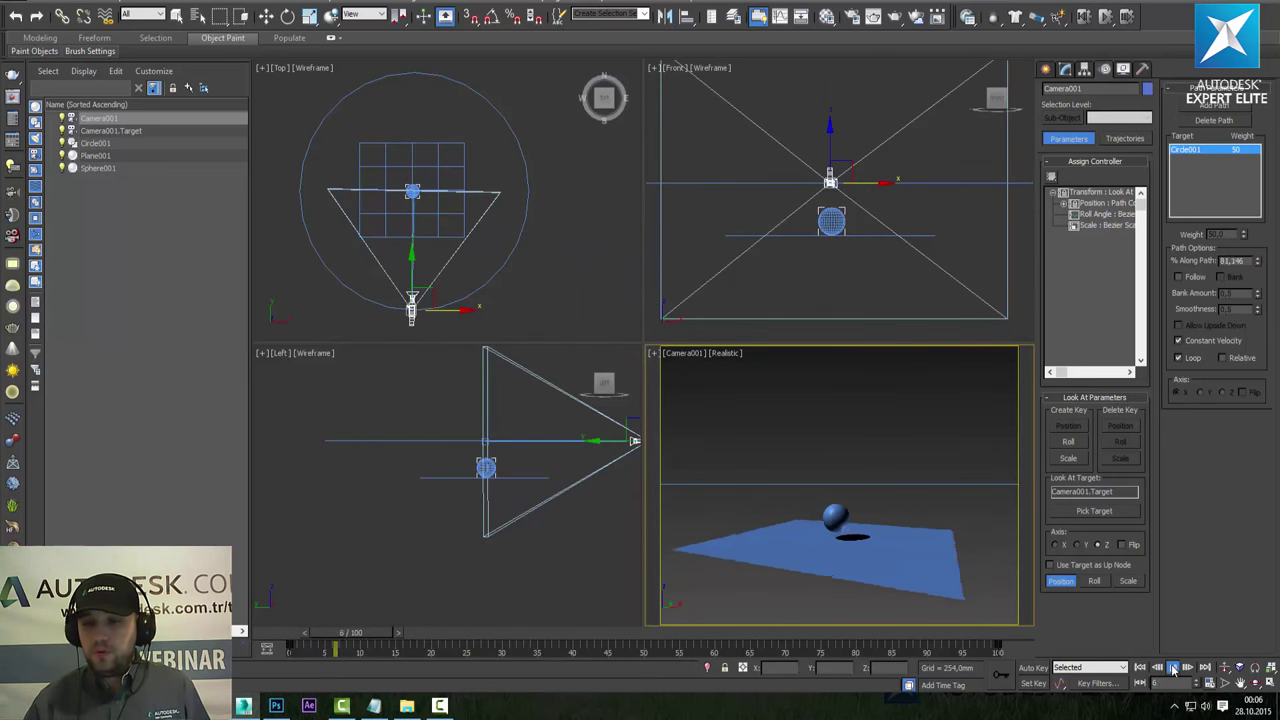